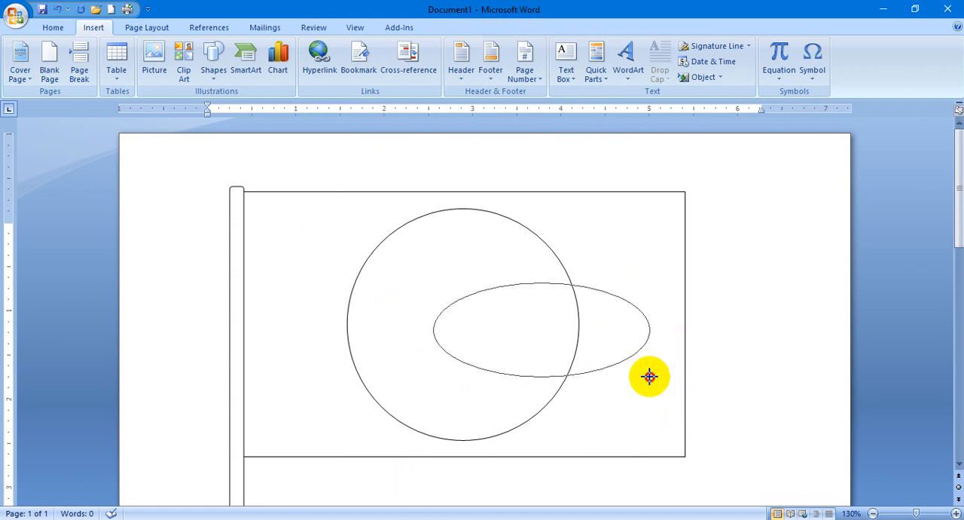
Draw a second perfect circle about 2.54 inches in diameter over the flag, overlapping the existing circle.
key(shift)
drag(649, 376, 666, 365)
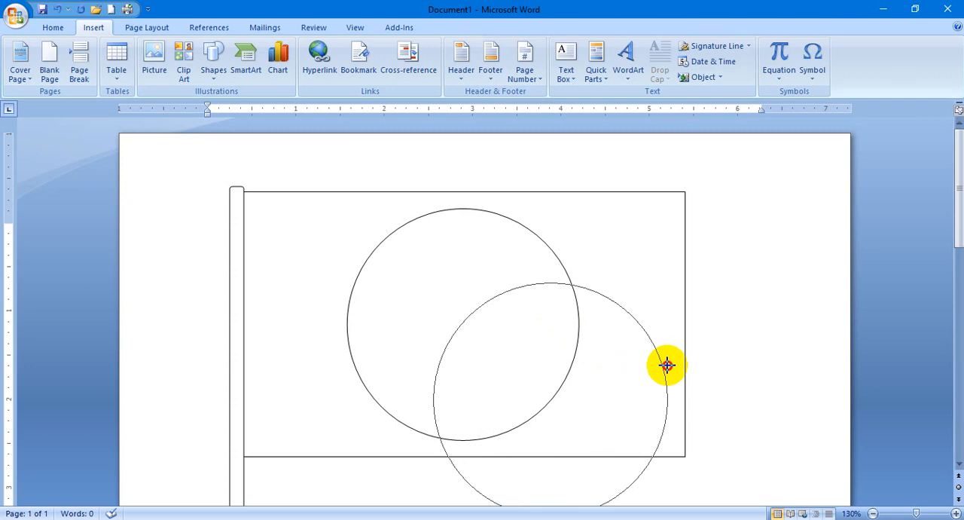
drag(667, 366, 661, 371)
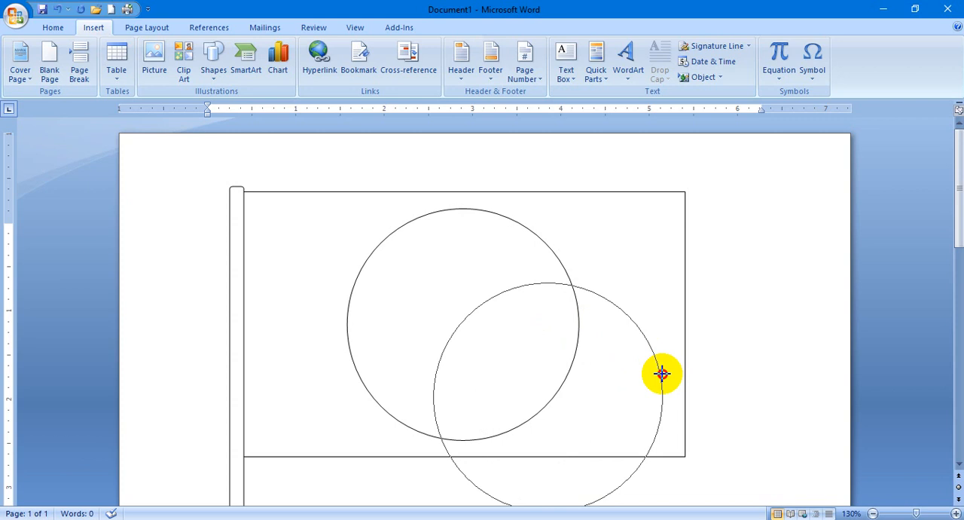
key(ctrl)
drag(661, 375, 546, 317)
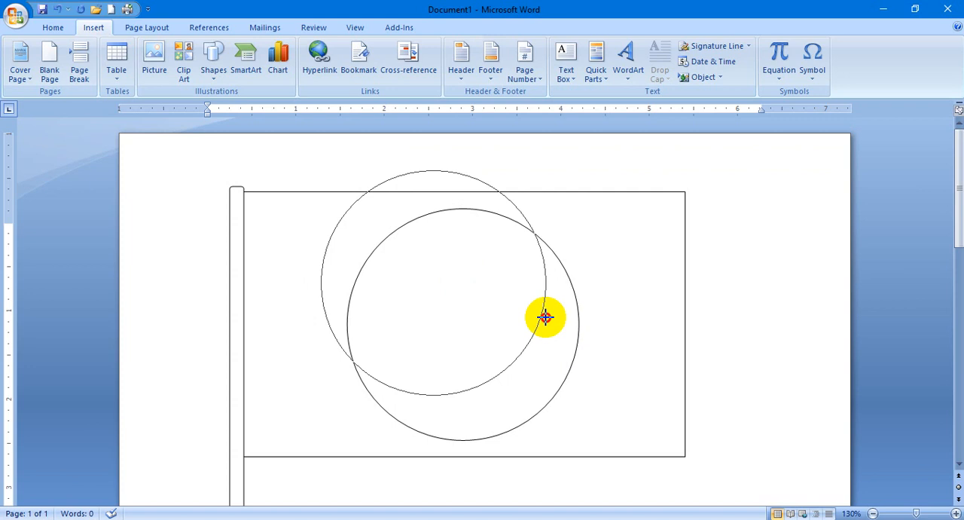
drag(545, 317, 545, 317)
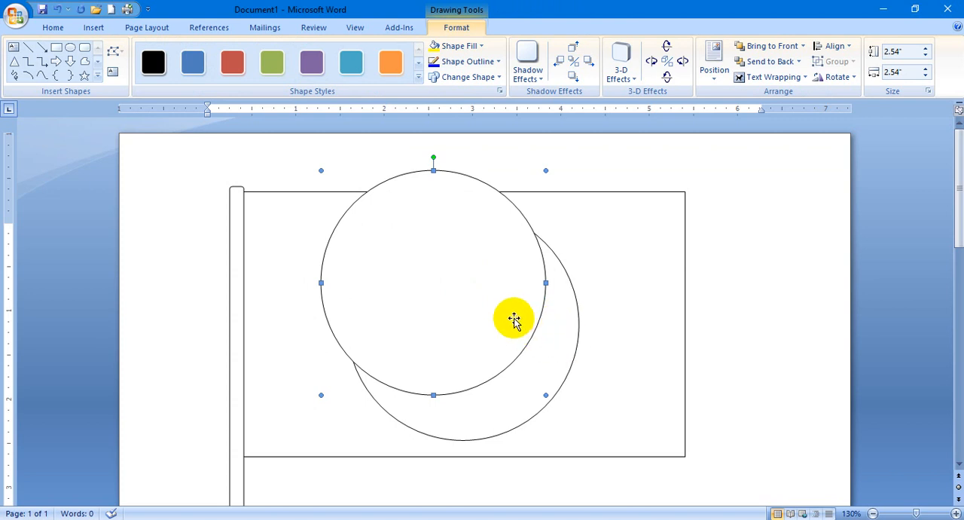
Move the second circle over the original one and nudge it in fine increments until the two are concentric.
drag(513, 319, 549, 364)
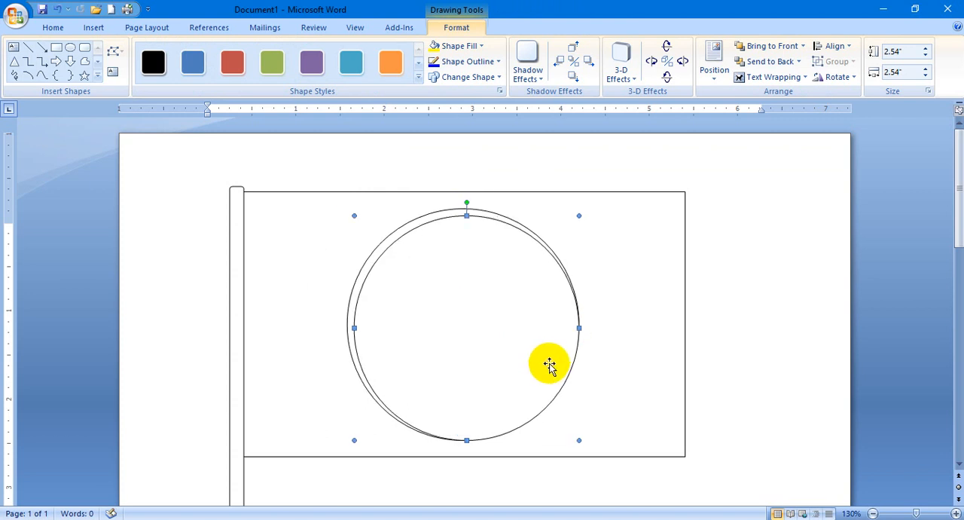
key(ctrl+Down)
key(ctrl+Left)
key(ctrl+Left)
key(ctrl+Left)
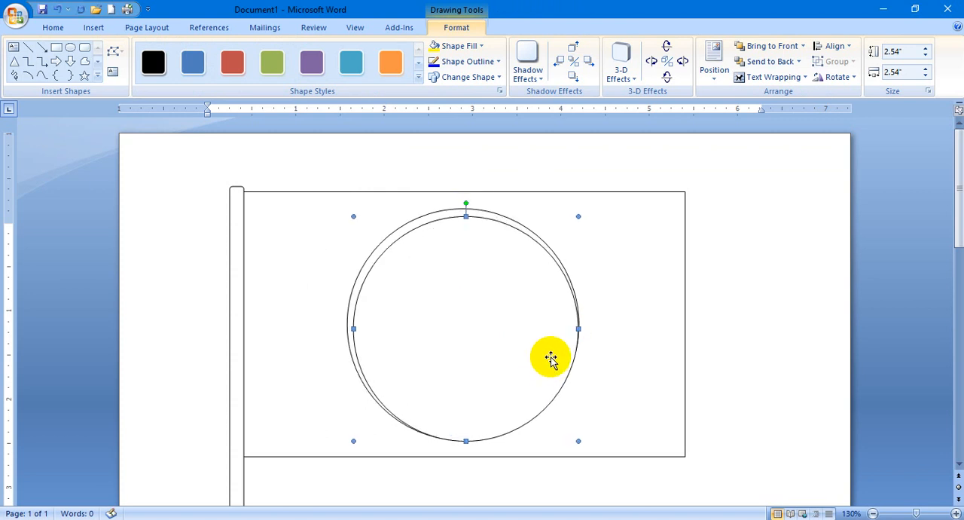
key(ctrl+Up)
key(ctrl+Up)
key(ctrl+Up)
key(ctrl+Up)
key(ctrl+Up)
key(ctrl+Up)
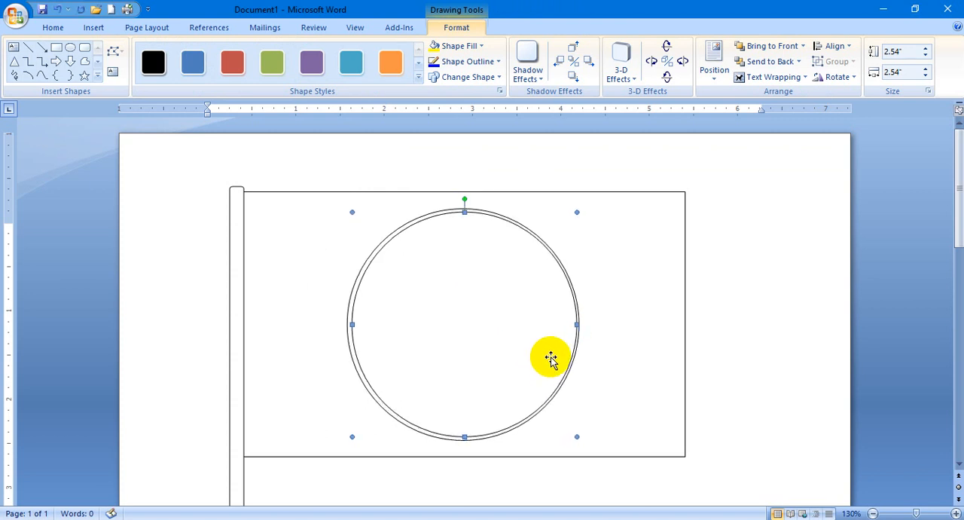
key(ctrl+Left)
key(ctrl+Down)
key(ctrl+Left)
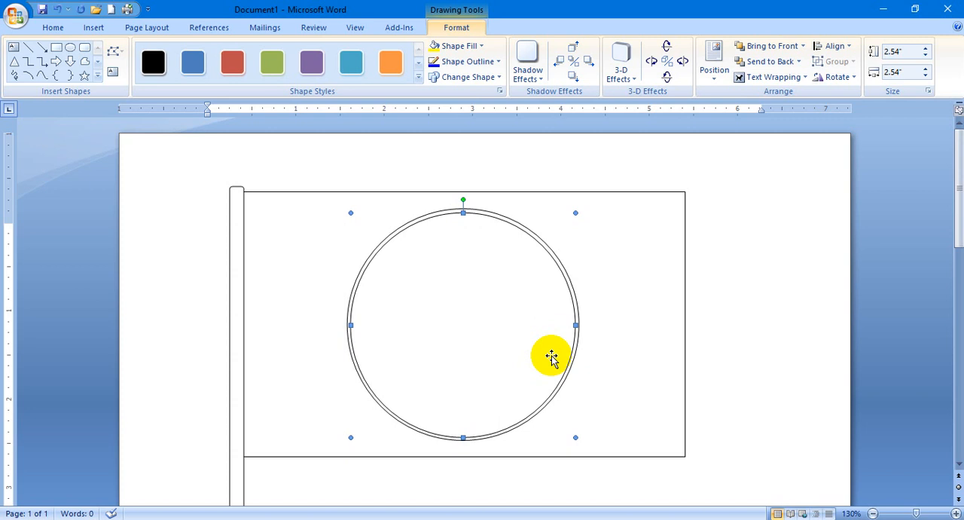
Delete the smaller second circle from the flag.
key(Delete)
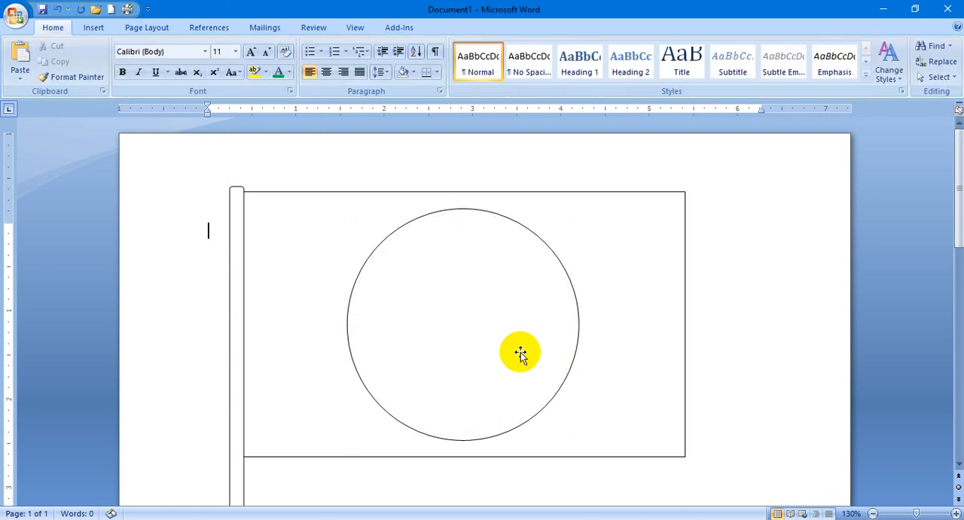
click(585, 247)
click(493, 308)
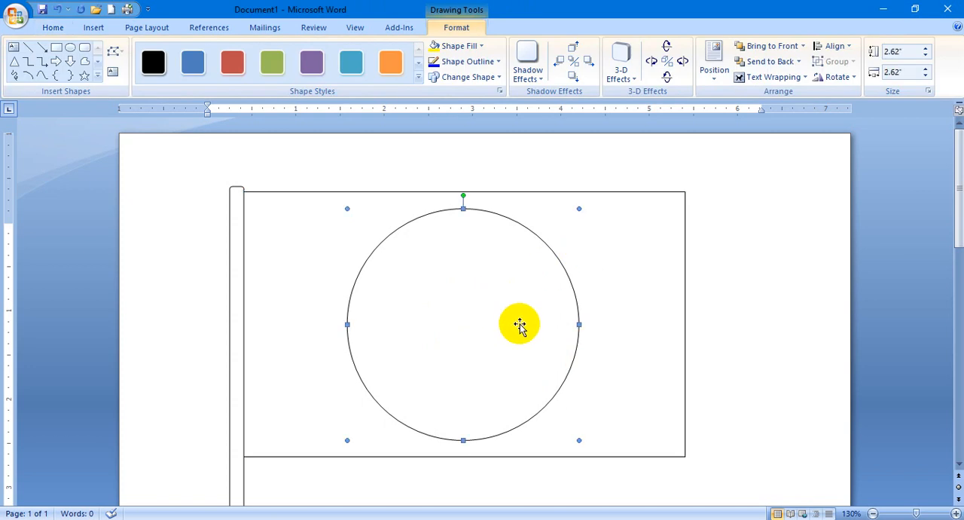
Draw three stacked rounded rectangles at the pole's foot, about 1.01 × 0.37, 0.76 × 0.34 and 0.49 × 0.28 inches from bottom to top.
click(236, 316)
scroll(316, 339, down, 5)
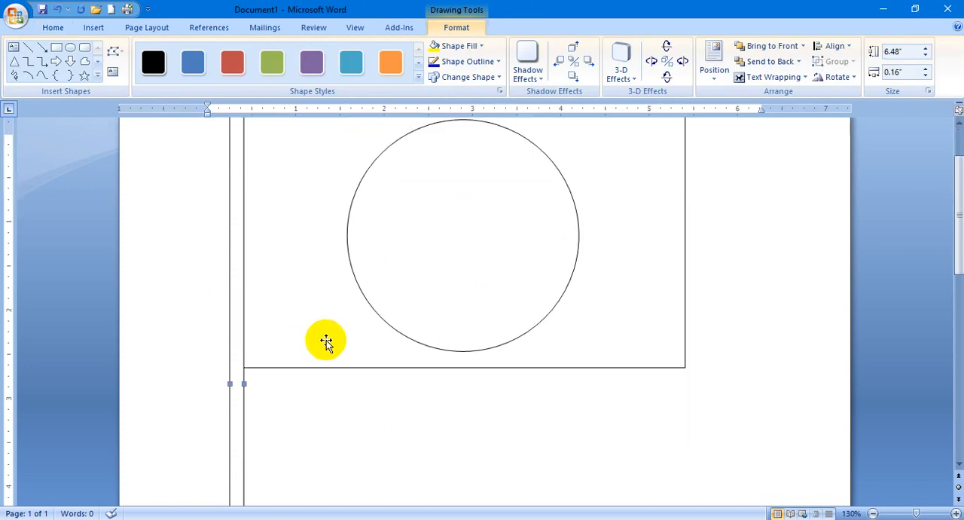
scroll(306, 353, down, 5)
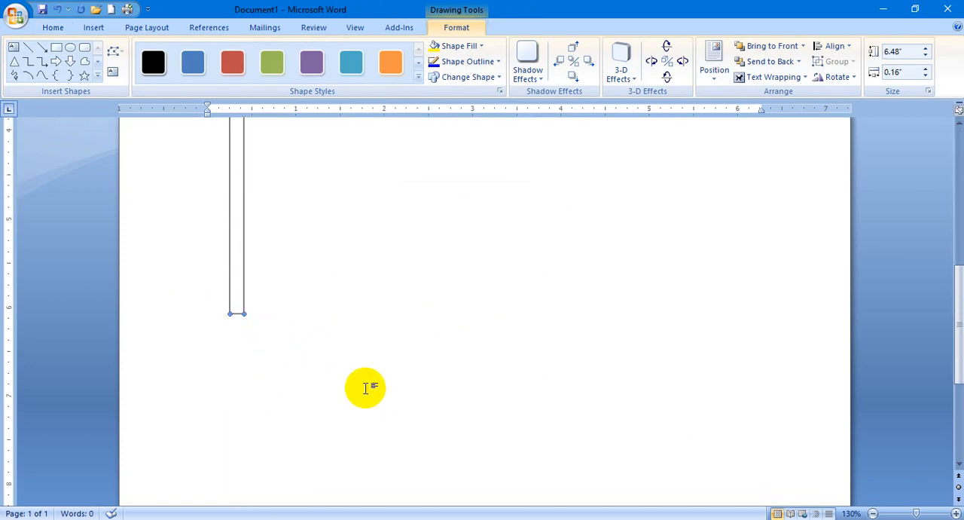
click(84, 48)
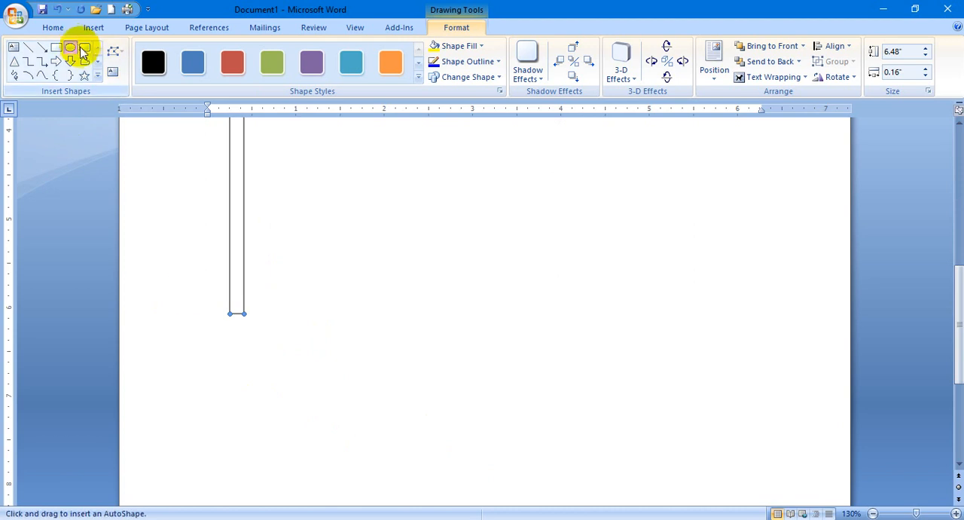
drag(192, 305, 280, 336)
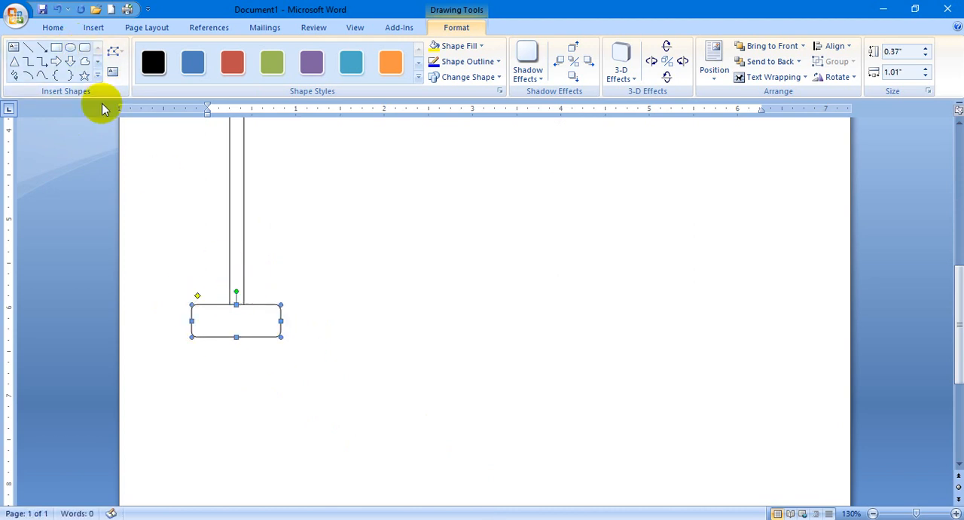
click(85, 49)
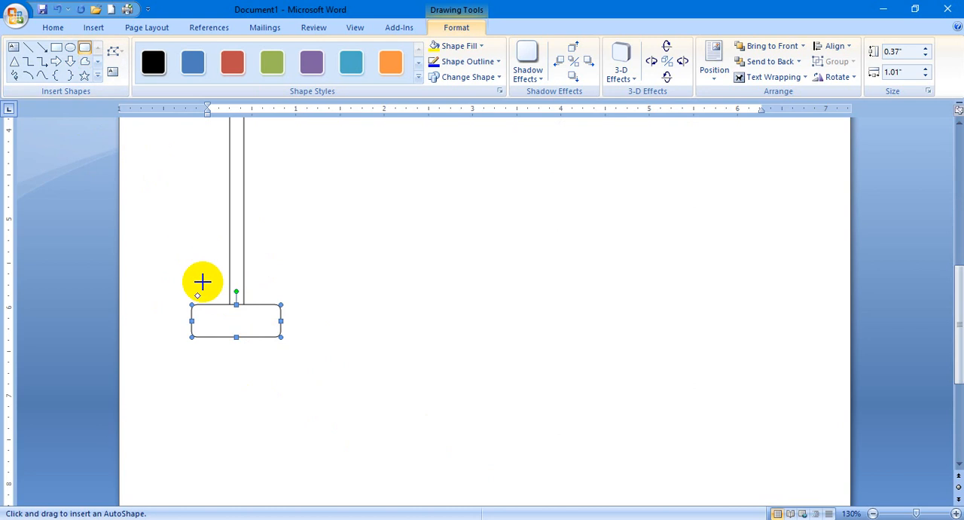
drag(199, 283, 267, 314)
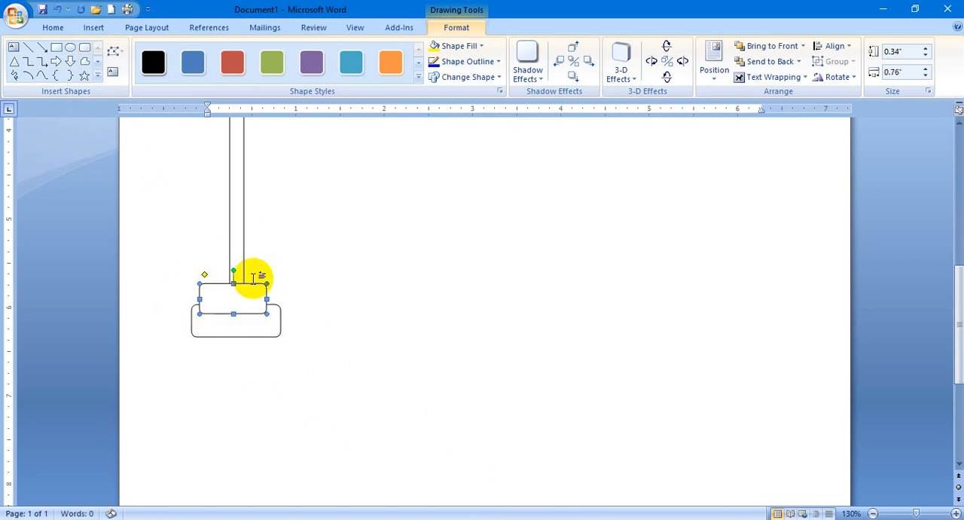
click(85, 48)
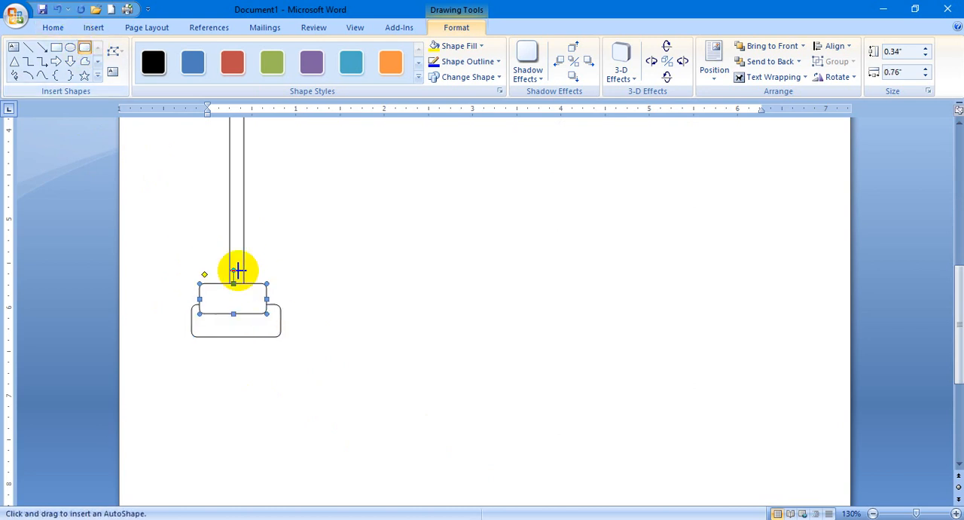
drag(213, 262, 257, 287)
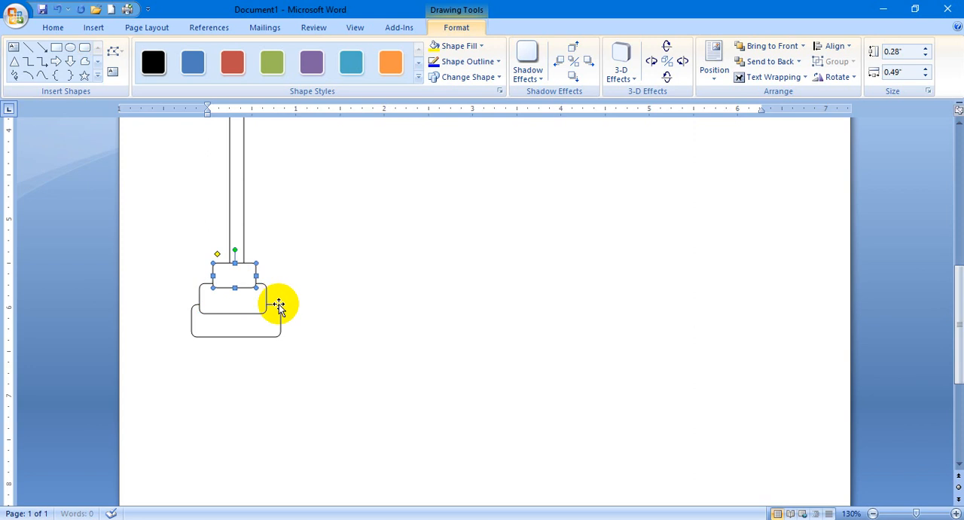
click(349, 307)
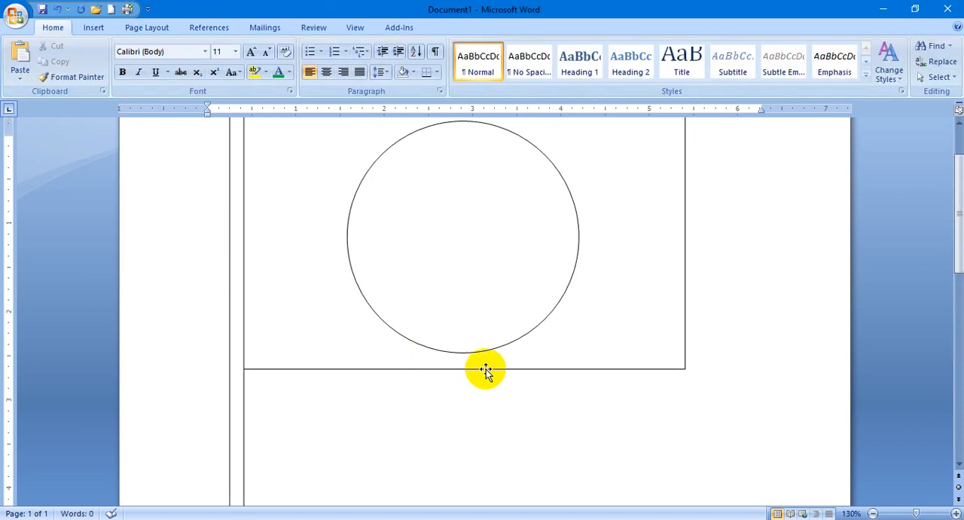
Try a freehand rope along the flagpole with the Scribble tool, narrow it to about 0.68 inches wide, and delete it.
scroll(483, 371, down, 5)
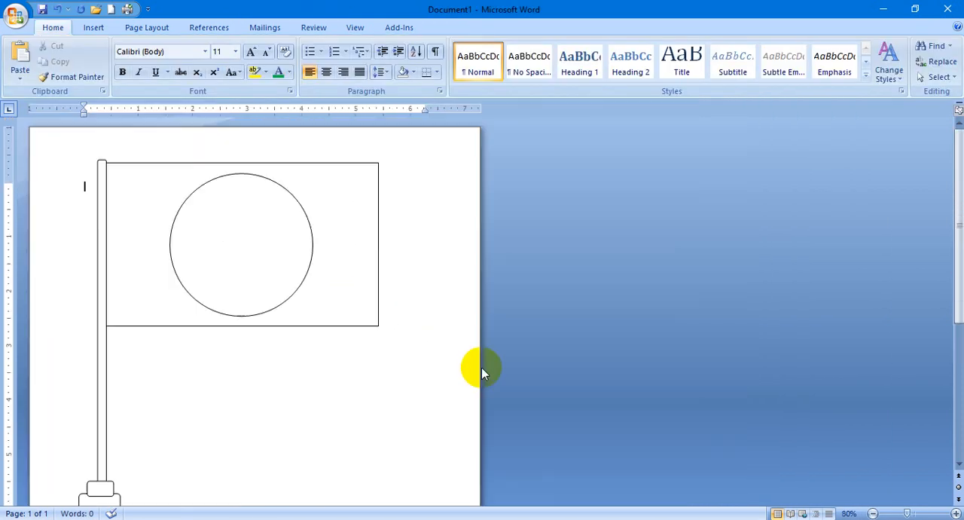
scroll(471, 367, down, 1)
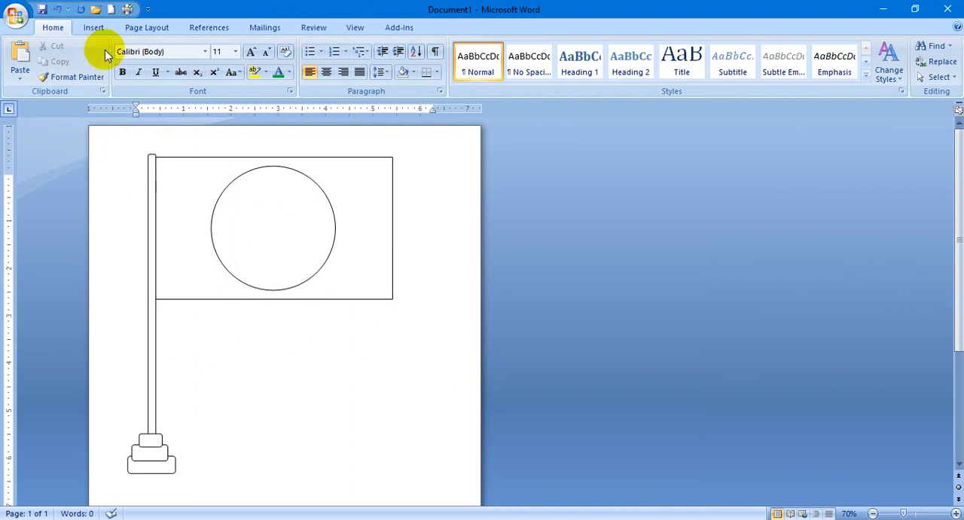
click(93, 28)
click(214, 74)
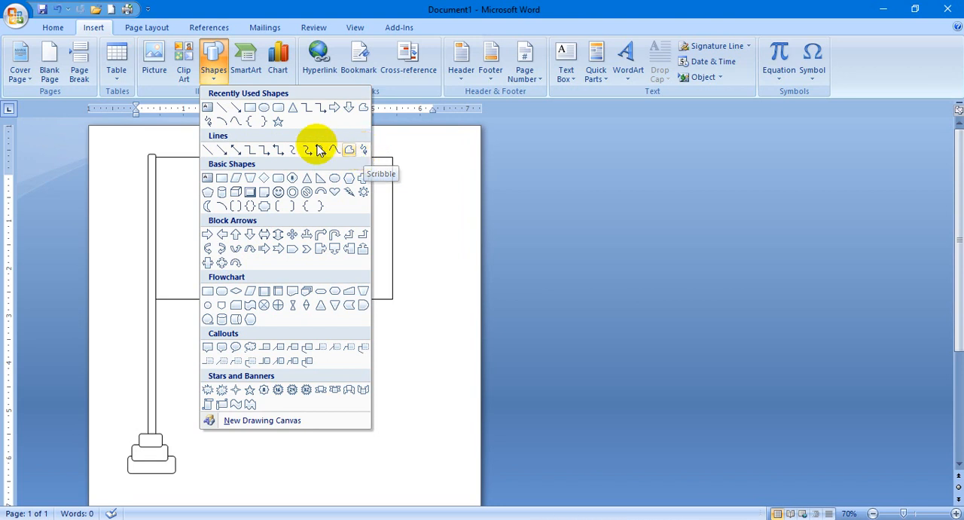
click(208, 123)
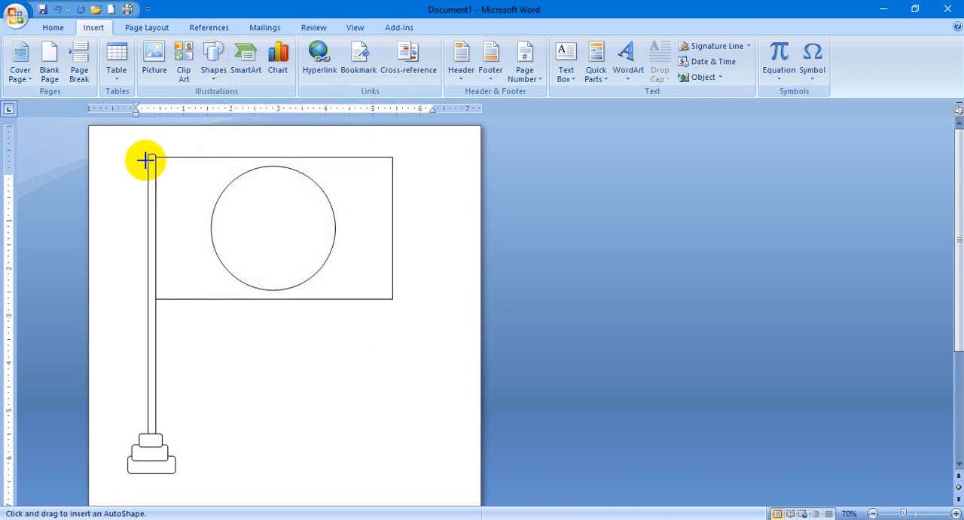
mouse_move(146, 155)
mouse_down()
mouse_move(155, 159)
mouse_move(138, 180)
mouse_move(136, 272)
mouse_move(144, 437)
mouse_move(144, 409)
mouse_move(170, 408)
mouse_move(144, 396)
mouse_move(181, 411)
mouse_up()
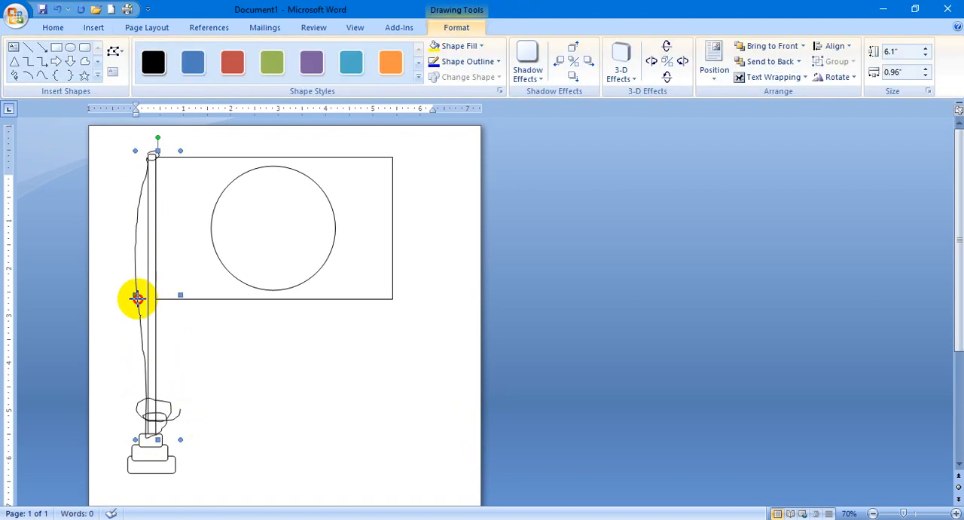
drag(136, 299, 148, 296)
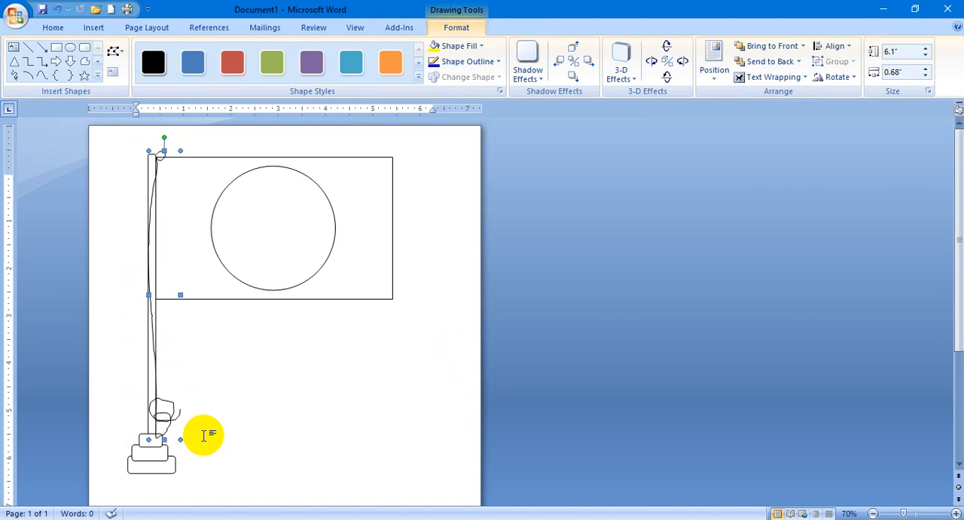
key(Delete)
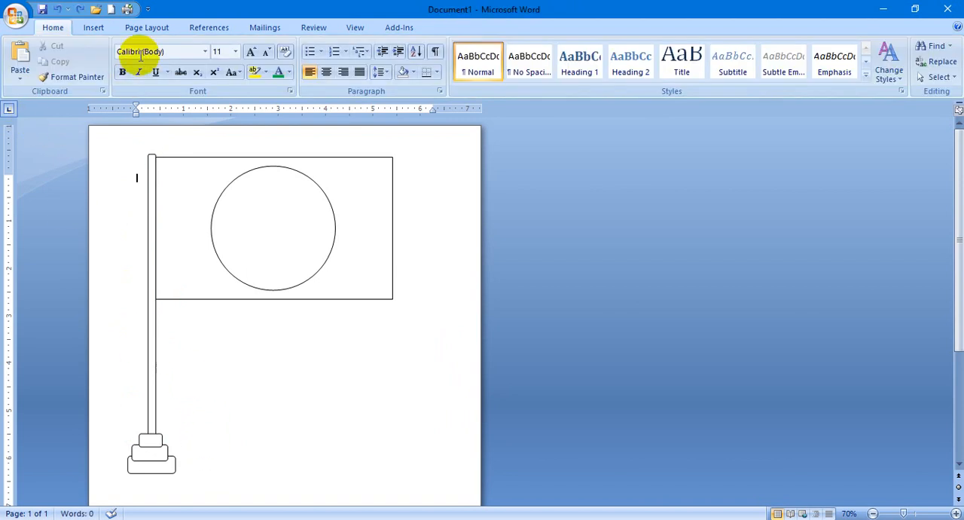
Draw a straight line as the rope from the pole's top to just above its base, about 5.66 inches tall and 0.35 inches wide.
click(146, 28)
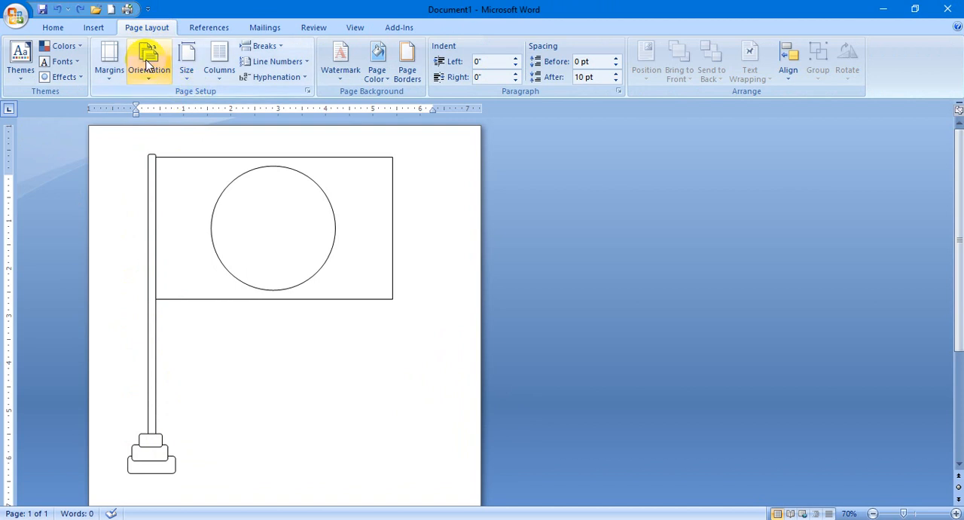
click(105, 32)
click(214, 68)
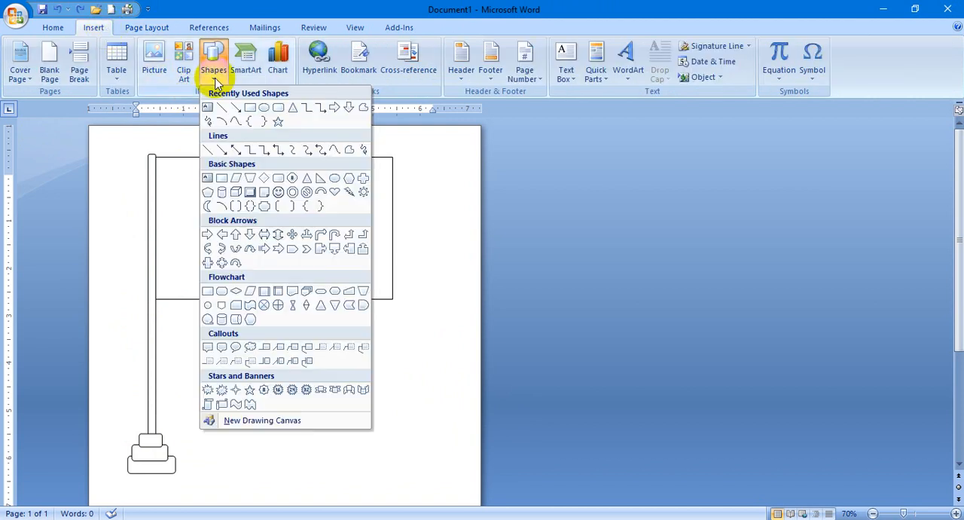
click(228, 113)
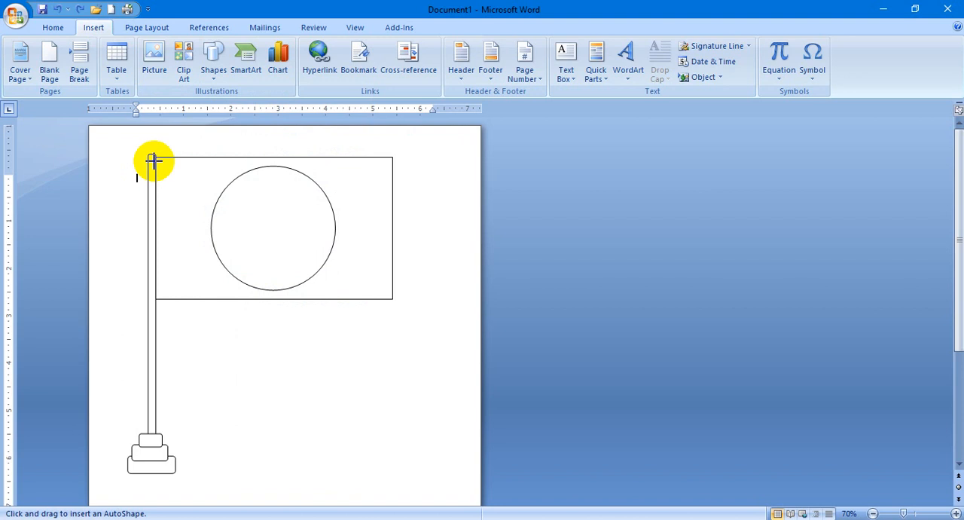
mouse_move(151, 157)
mouse_down()
mouse_move(137, 226)
mouse_move(139, 425)
mouse_up()
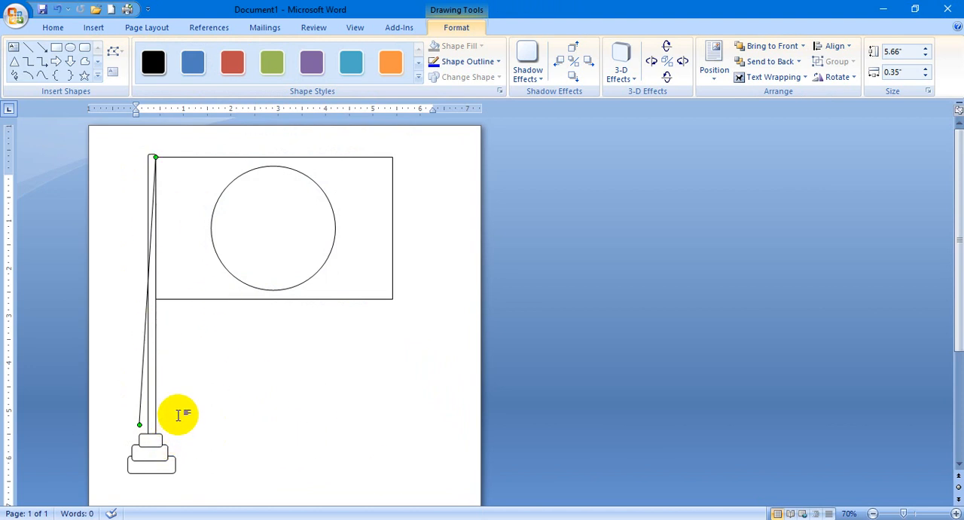
click(253, 427)
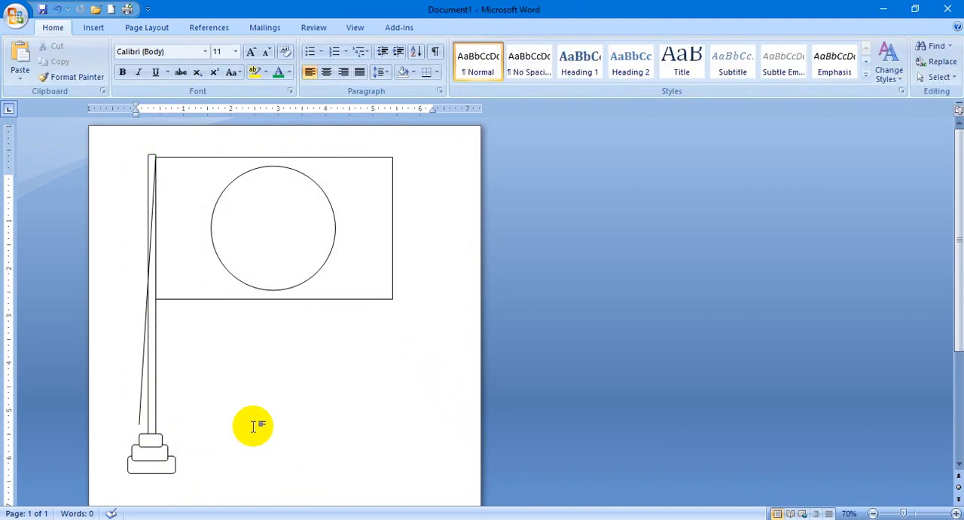
Apply the red filled shape style with a white border and shadow to the circle on the flag.
scroll(255, 425, up, 8)
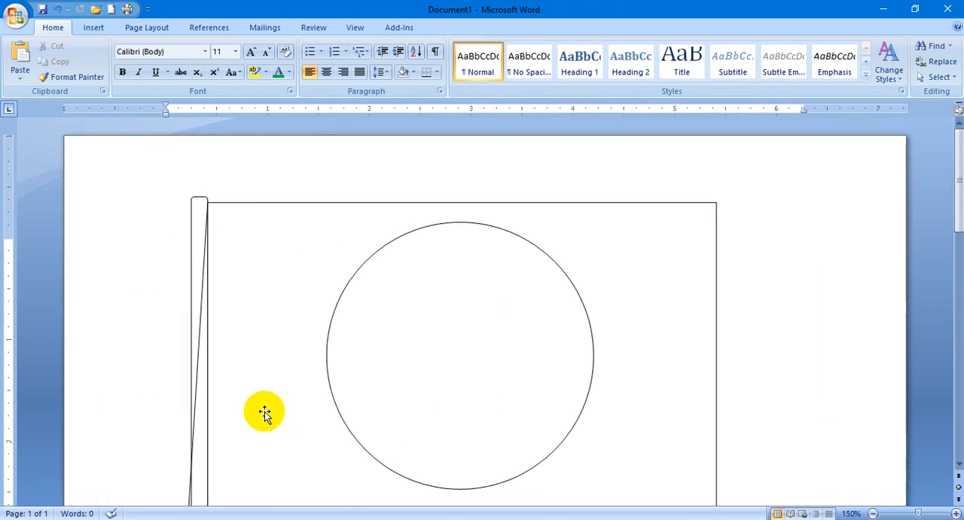
click(296, 345)
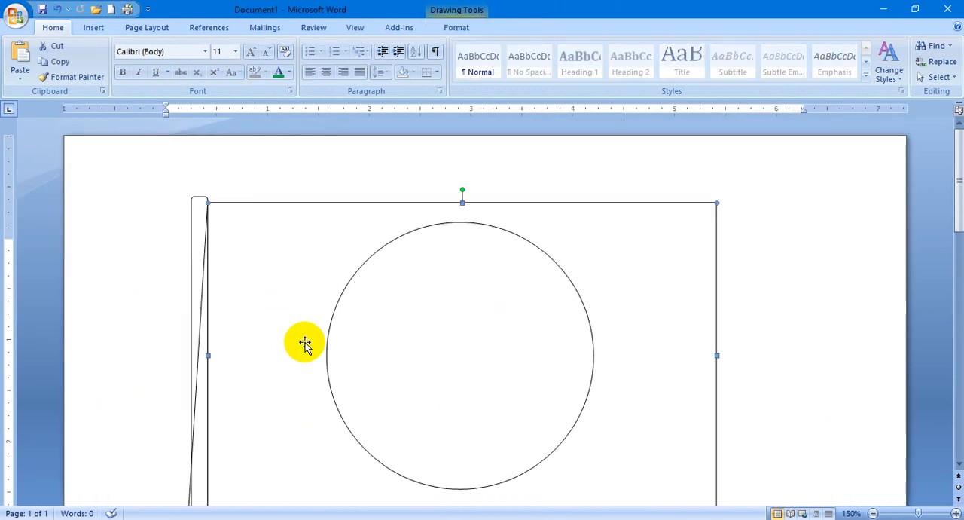
double_click(315, 265)
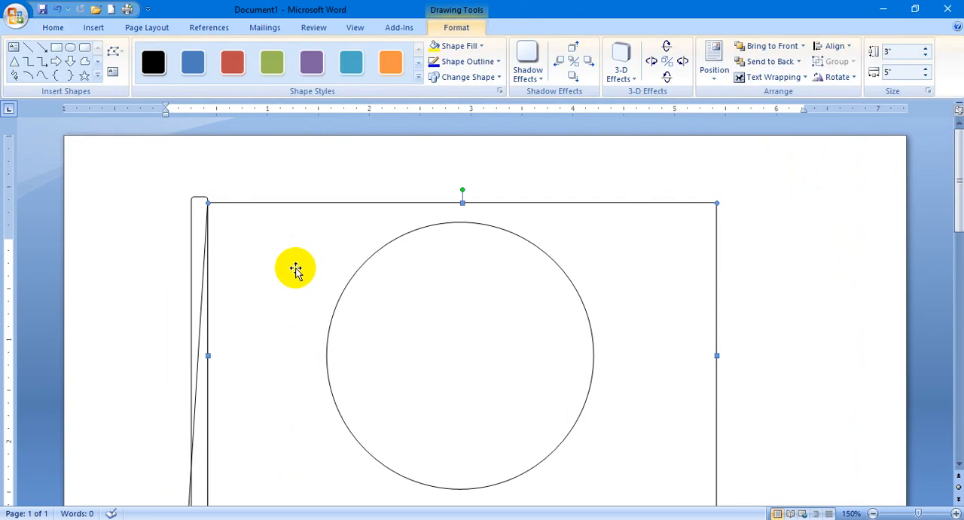
scroll(537, 276, down, 2)
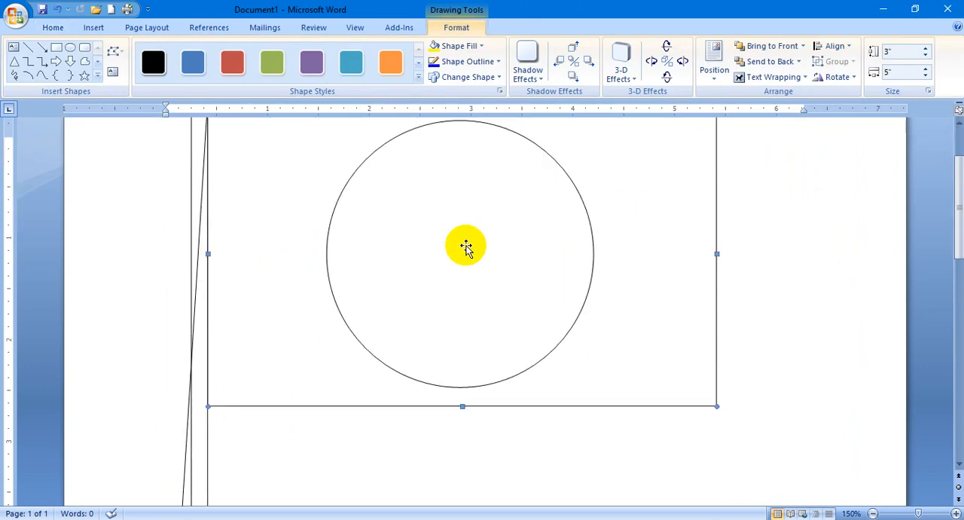
scroll(465, 284, up, 2)
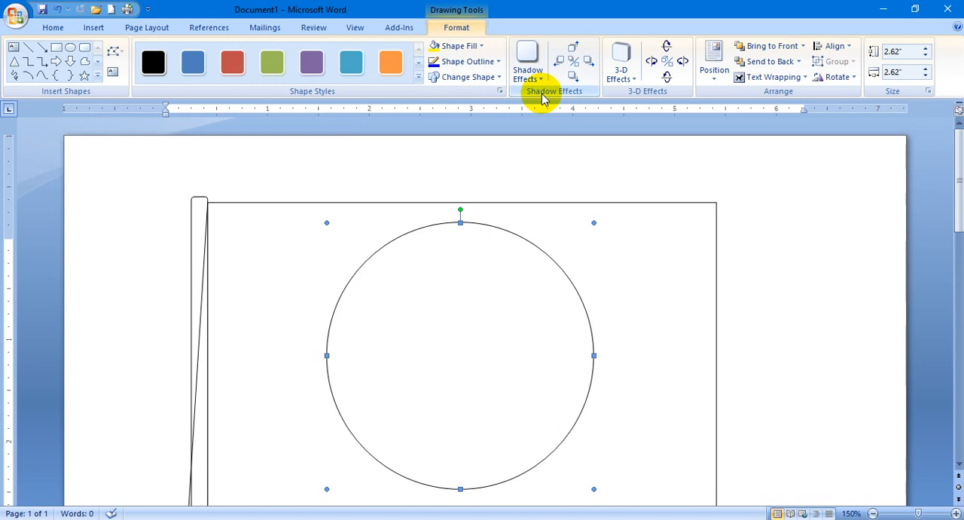
click(418, 77)
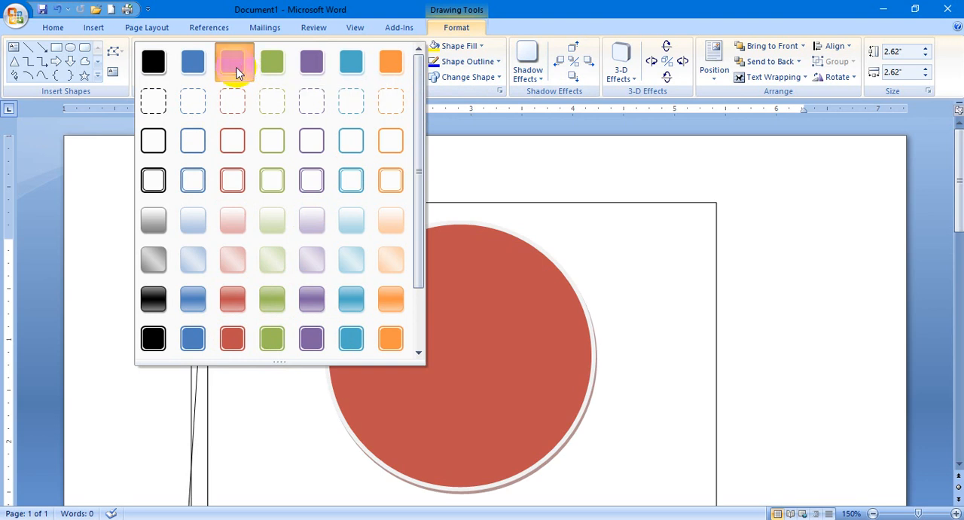
click(235, 72)
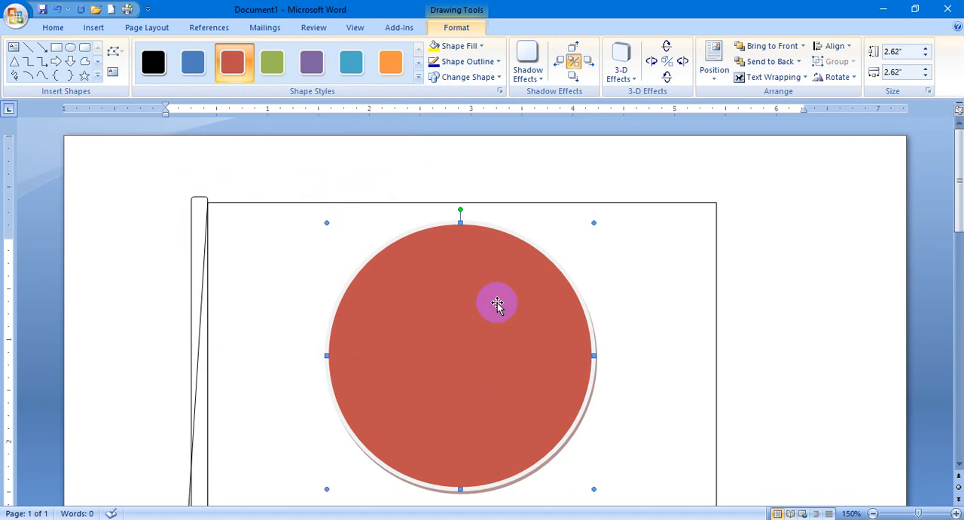
Change the circle's fill to the standard dark red.
click(485, 47)
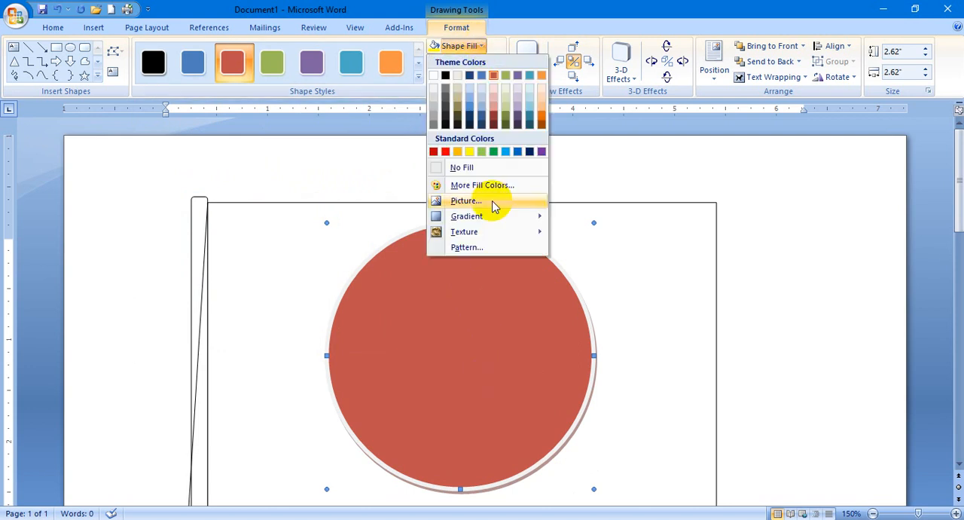
mouse_move(491, 218)
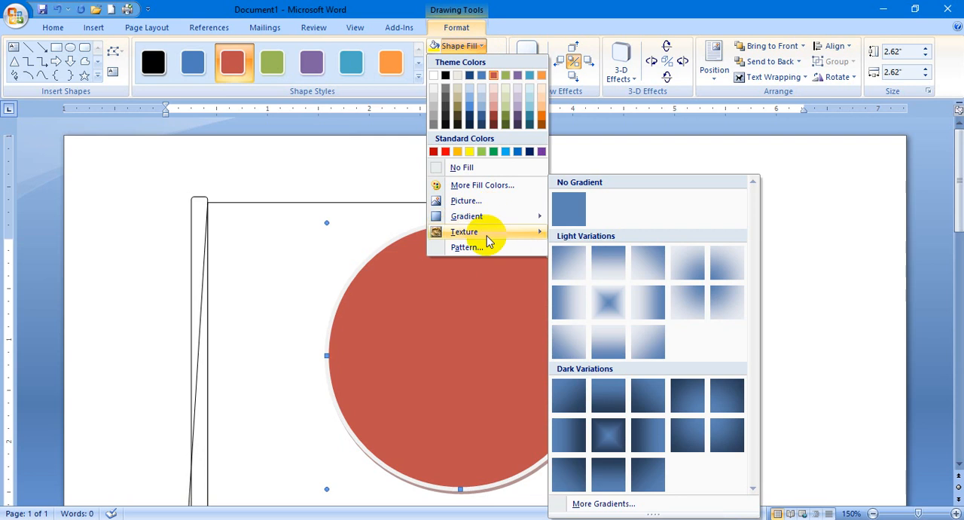
click(440, 152)
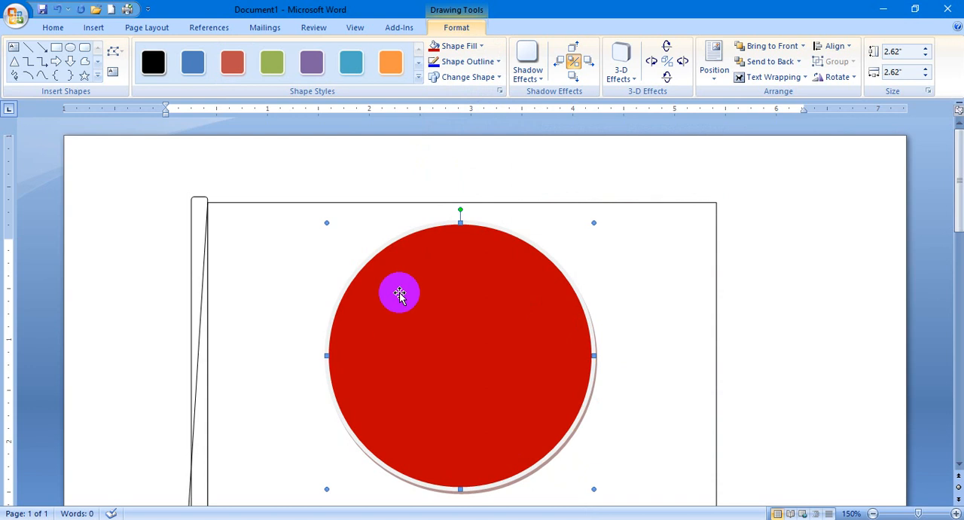
Give the circle a matching red outline and turn off its shadow.
click(497, 62)
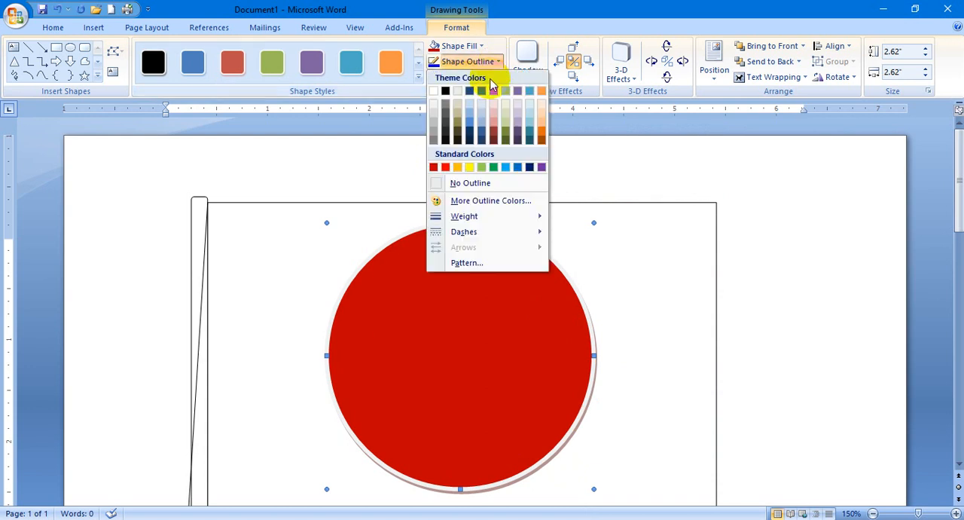
click(440, 167)
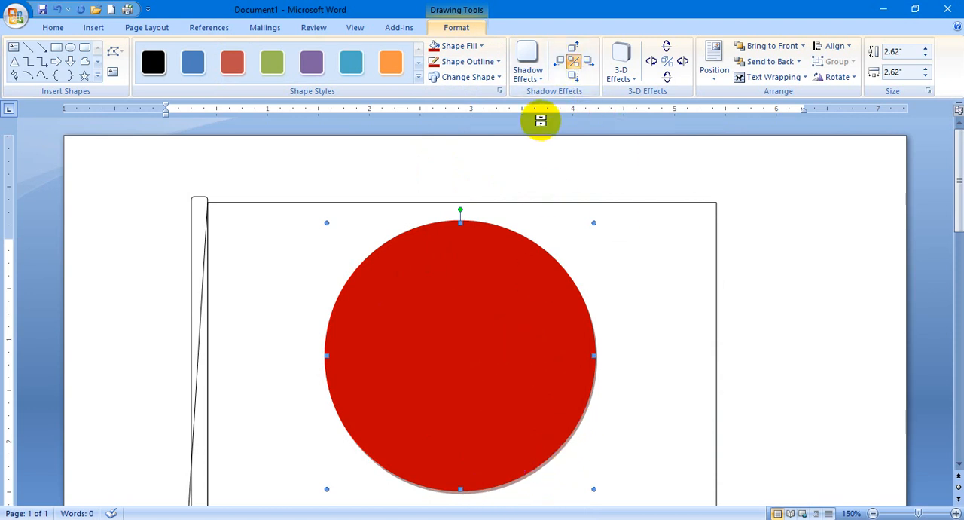
click(574, 62)
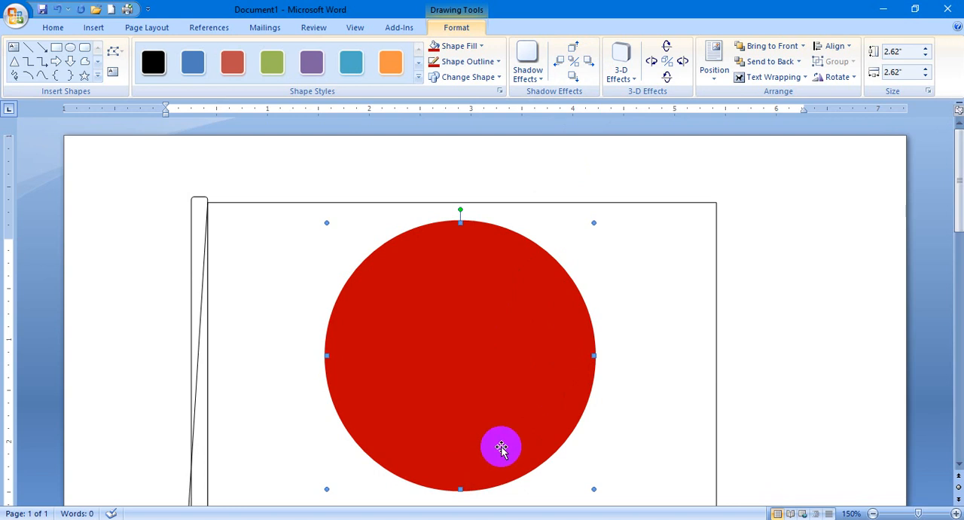
Fill the flag rectangle with standard green and set its outline to the same green.
click(683, 371)
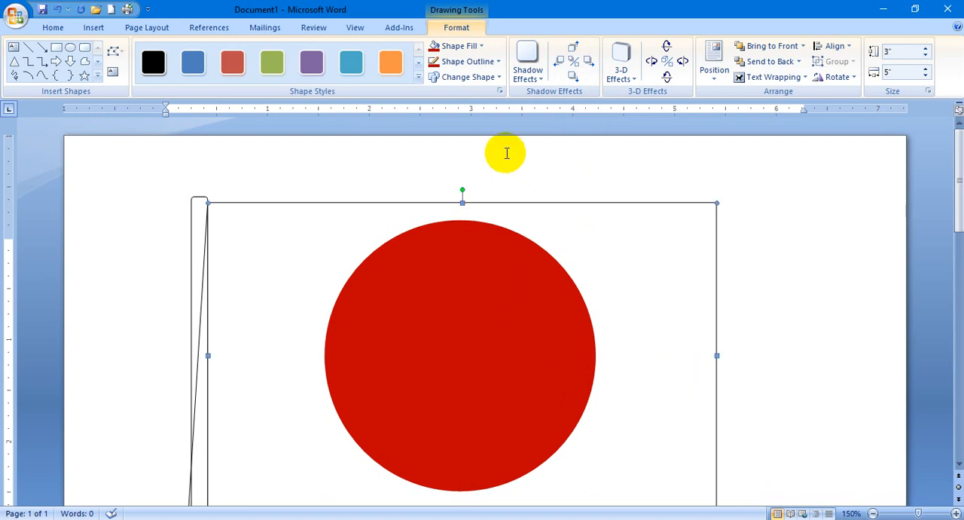
click(483, 46)
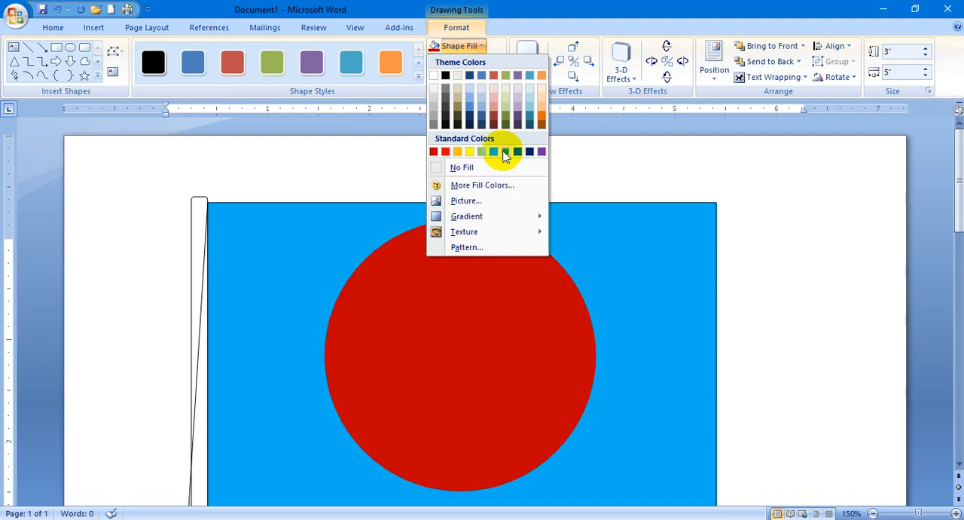
click(495, 152)
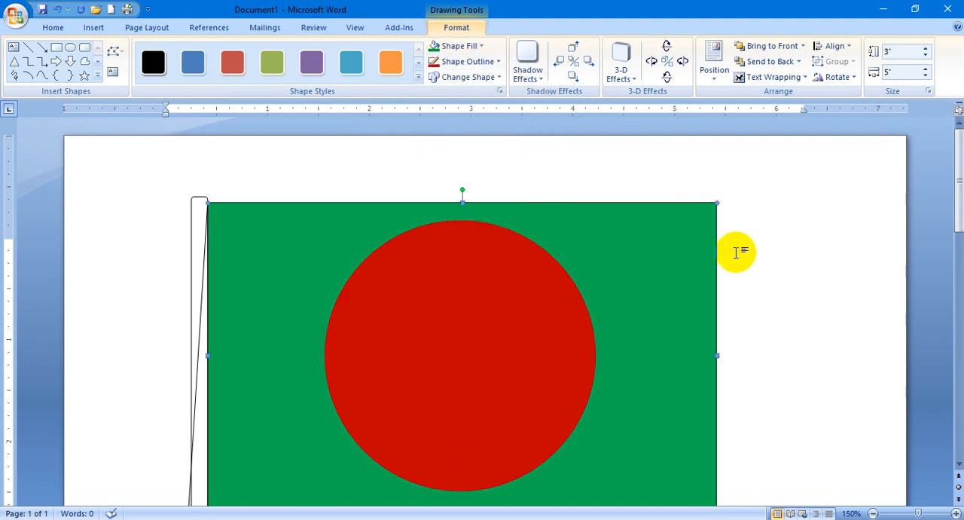
click(497, 61)
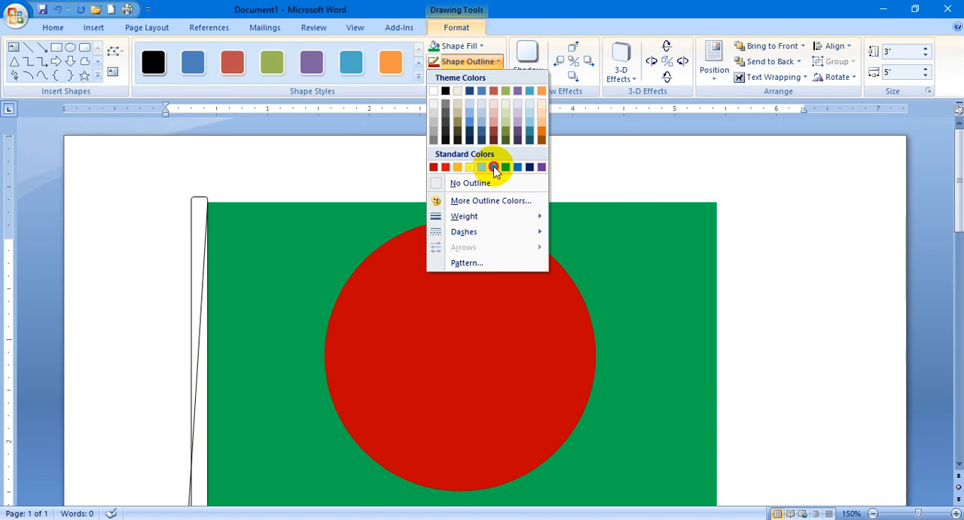
click(493, 167)
click(750, 351)
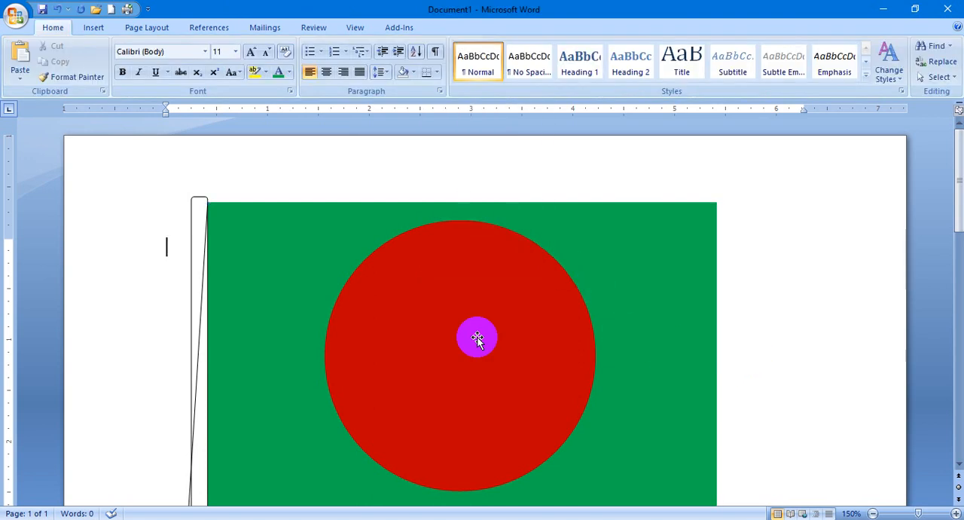
Fill the flagpole with Orange, Accent 6, Lighter 80% and give it a matching light orange outline.
click(208, 244)
click(199, 247)
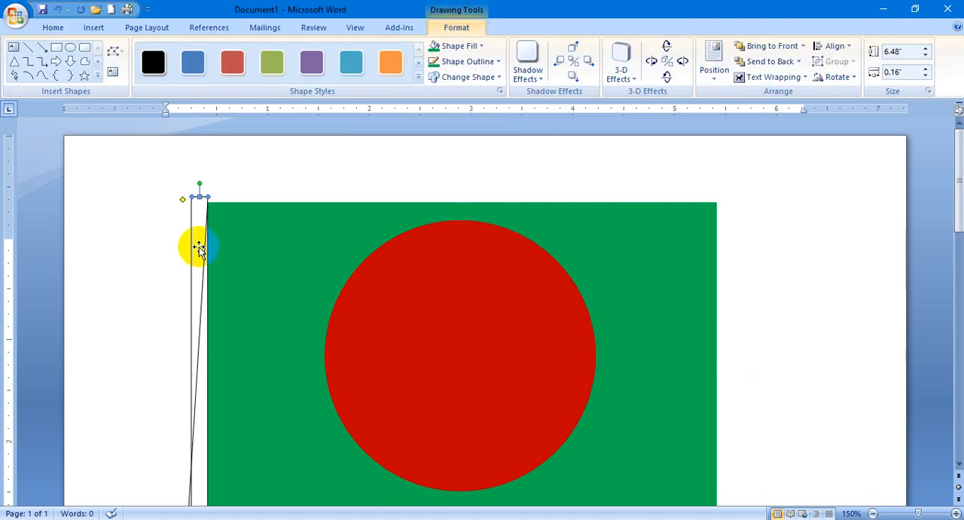
click(484, 46)
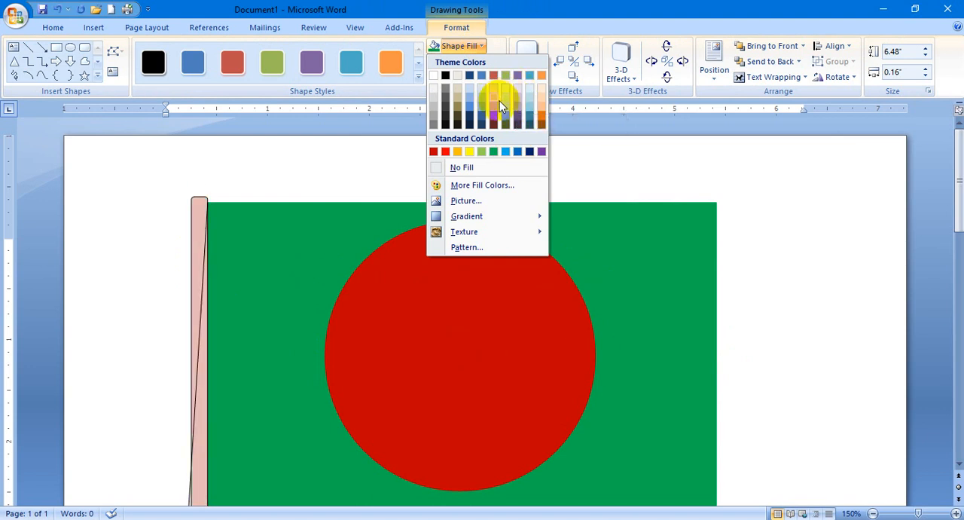
click(542, 92)
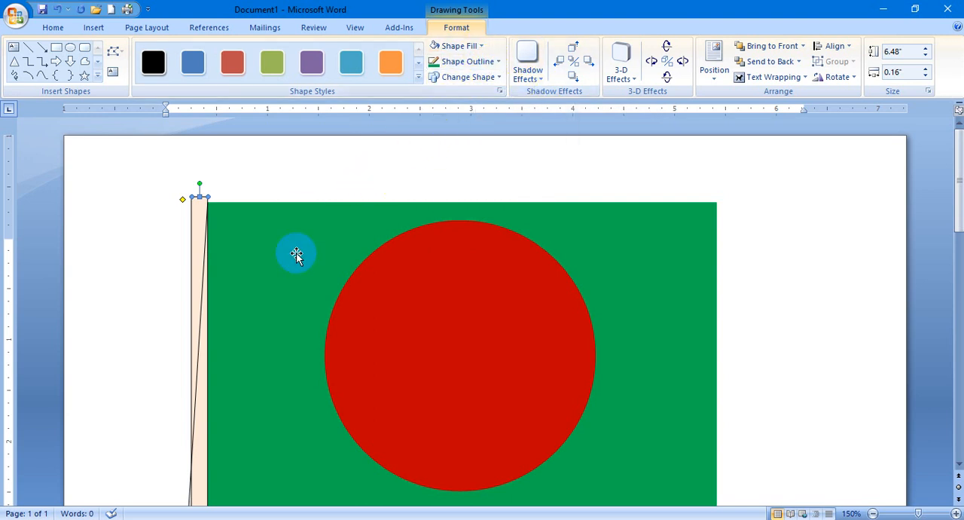
click(495, 61)
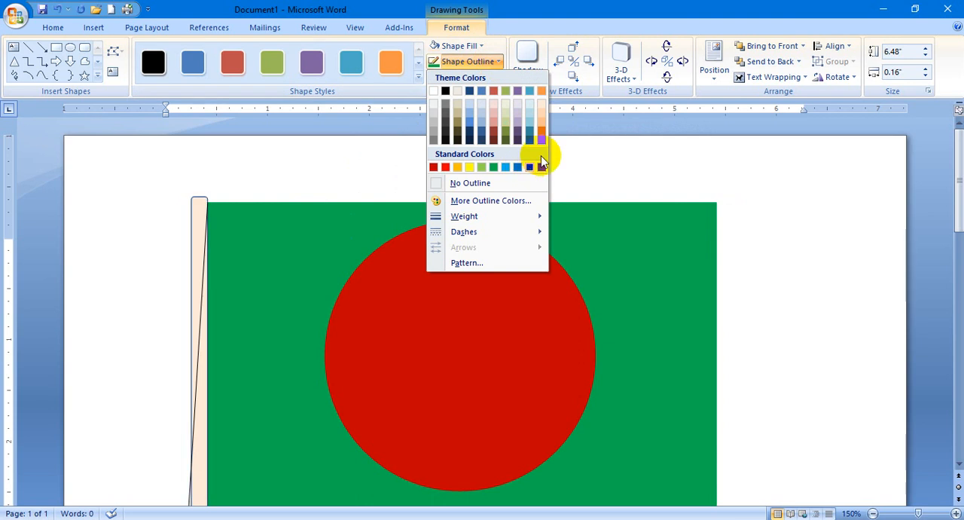
click(542, 104)
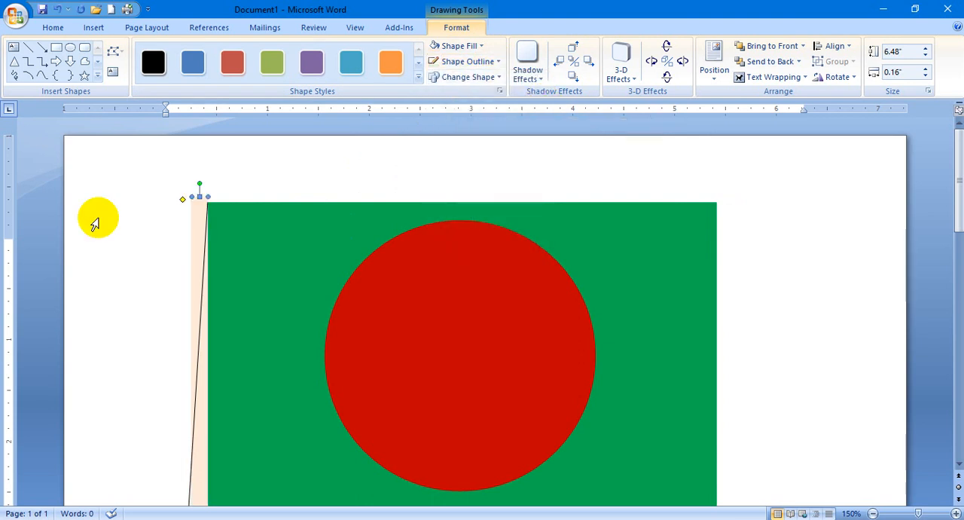
Change the flagpole's fill to dark gray.
scroll(207, 334, down, 4)
scroll(218, 329, down, 3)
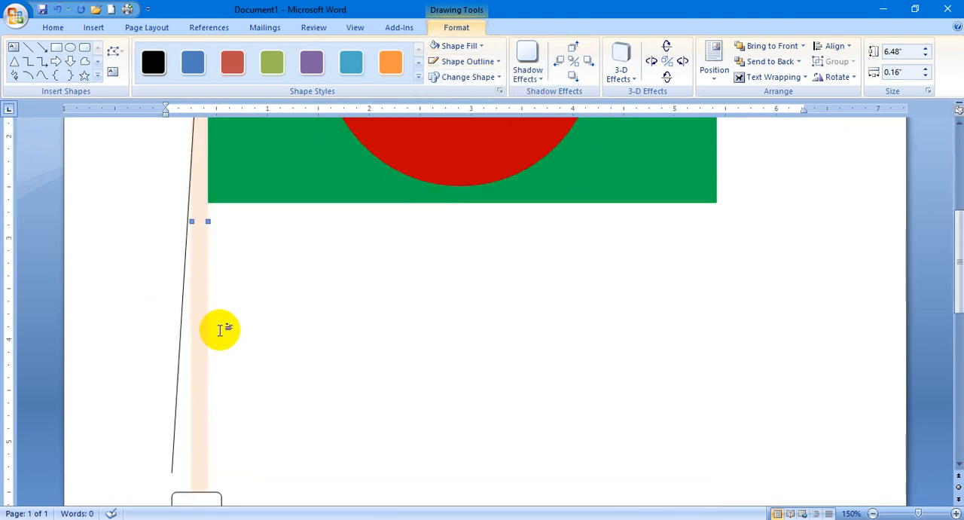
scroll(219, 332, down, 3)
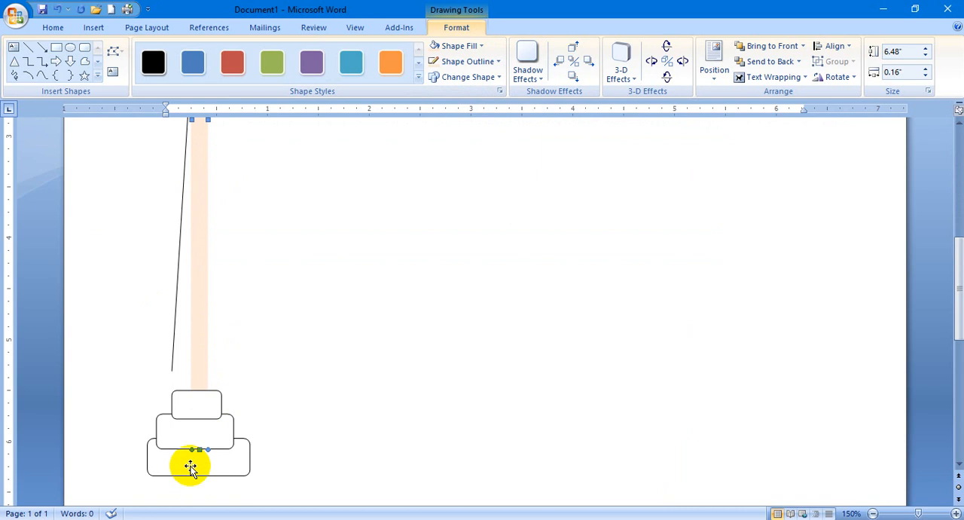
click(480, 47)
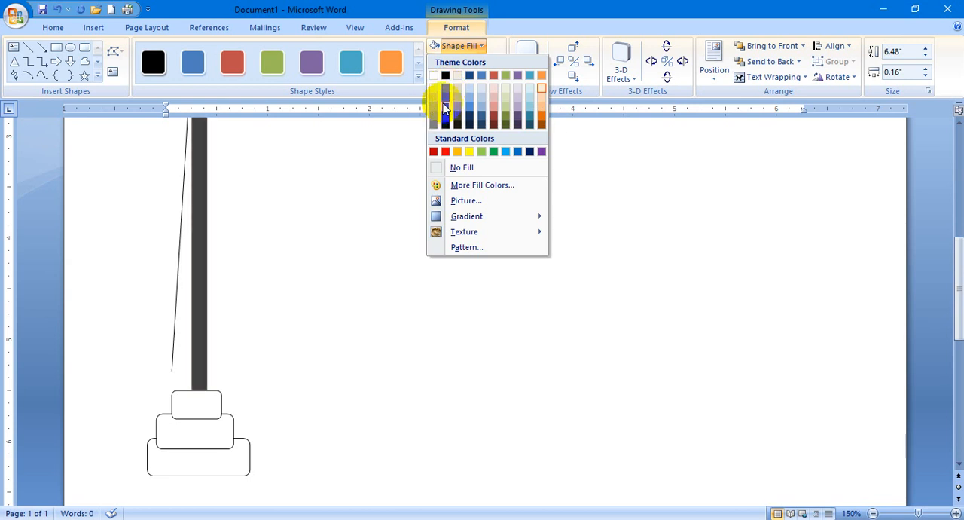
click(445, 97)
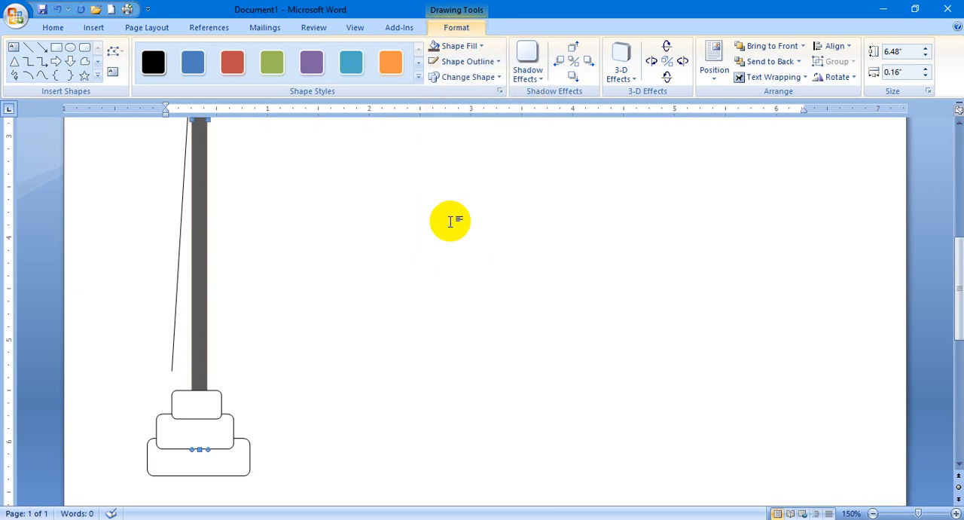
Nudge the lowest base block slightly left to centre it beneath the block above.
click(248, 471)
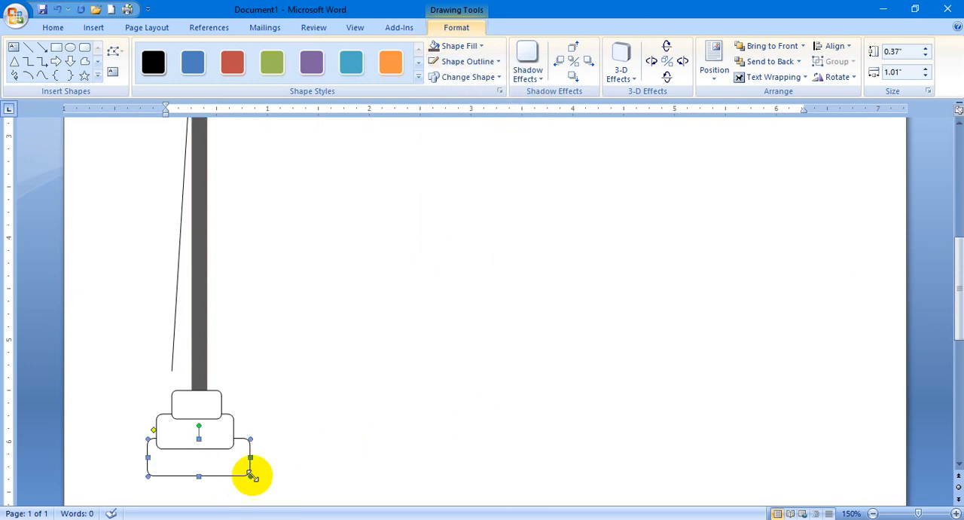
key(ctrl+Left)
key(ctrl+Left)
key(ctrl+Left)
key(ctrl+Left)
key(ctrl+Left)
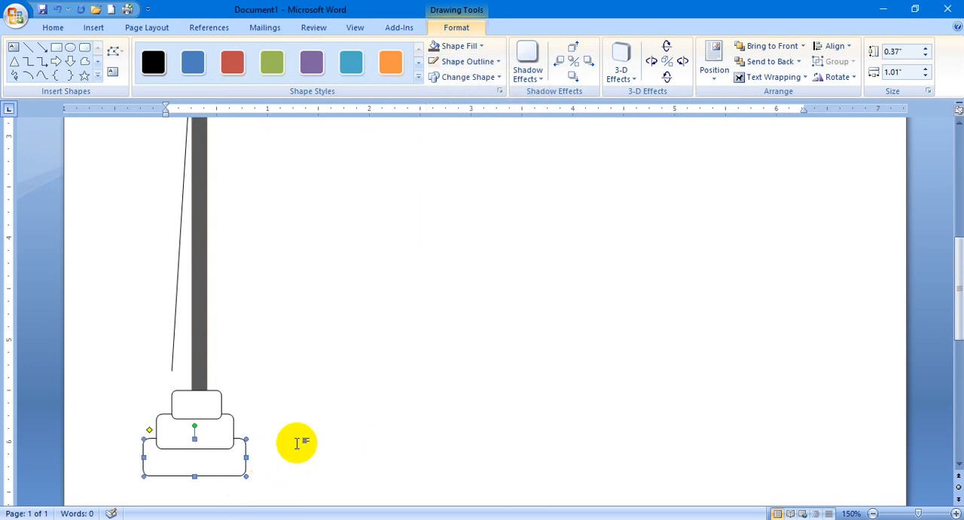
key(ctrl+Right)
click(279, 437)
Fill the lowest base block with standard dark red.
scroll(220, 465, up, 3)
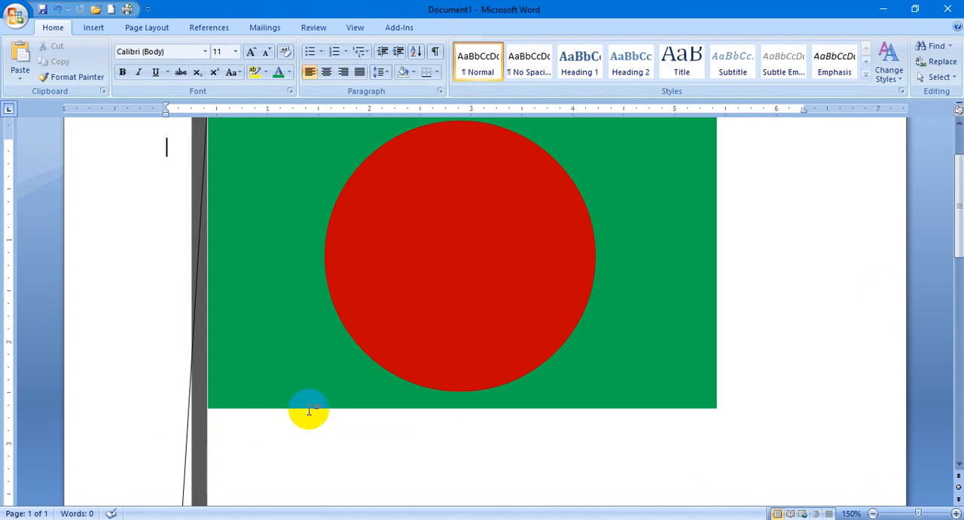
scroll(301, 410, down, 4)
click(232, 415)
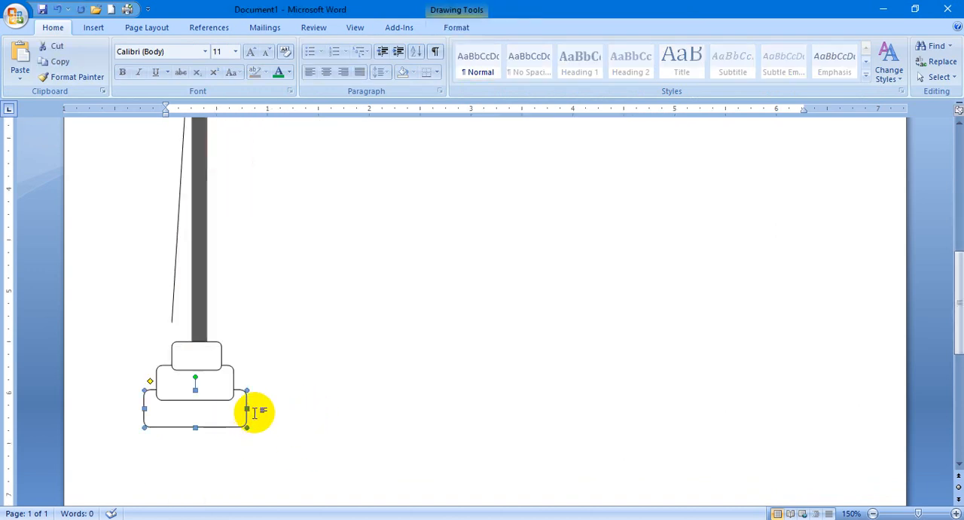
click(92, 27)
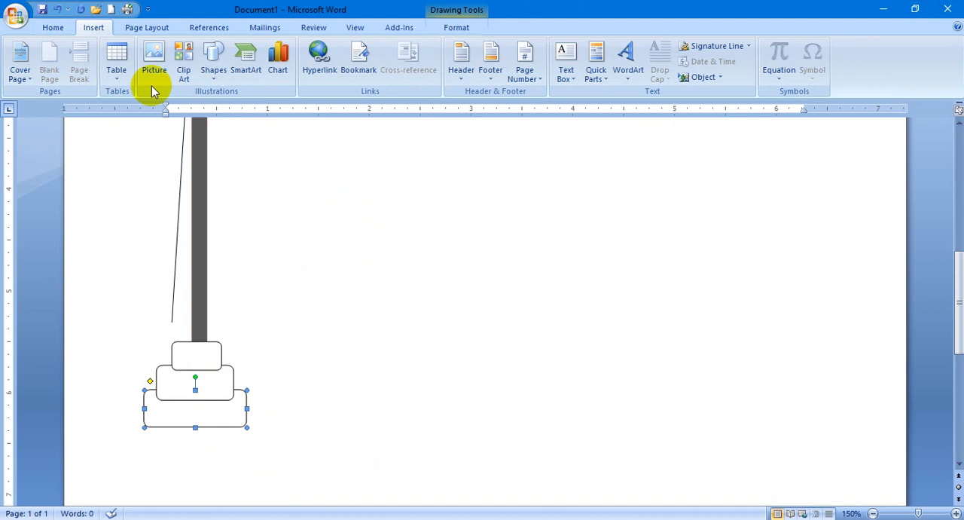
click(144, 31)
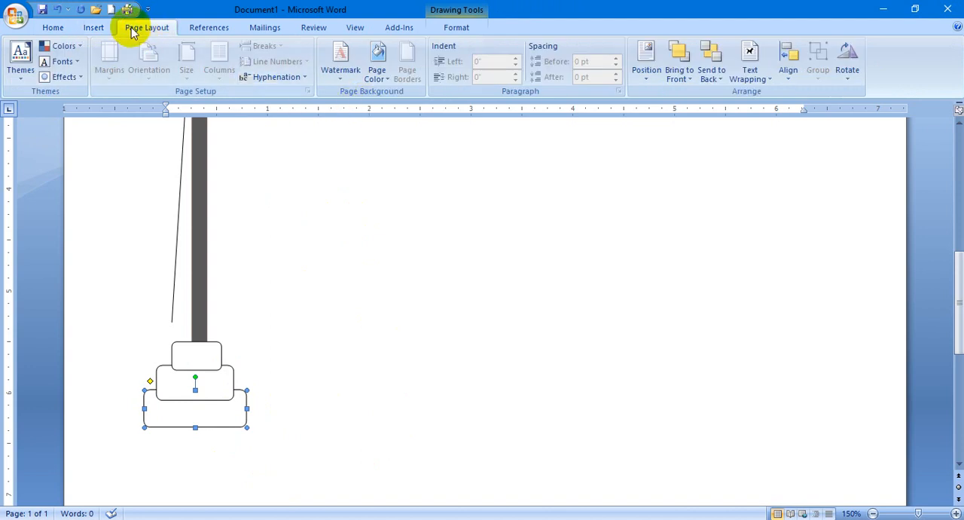
double_click(213, 411)
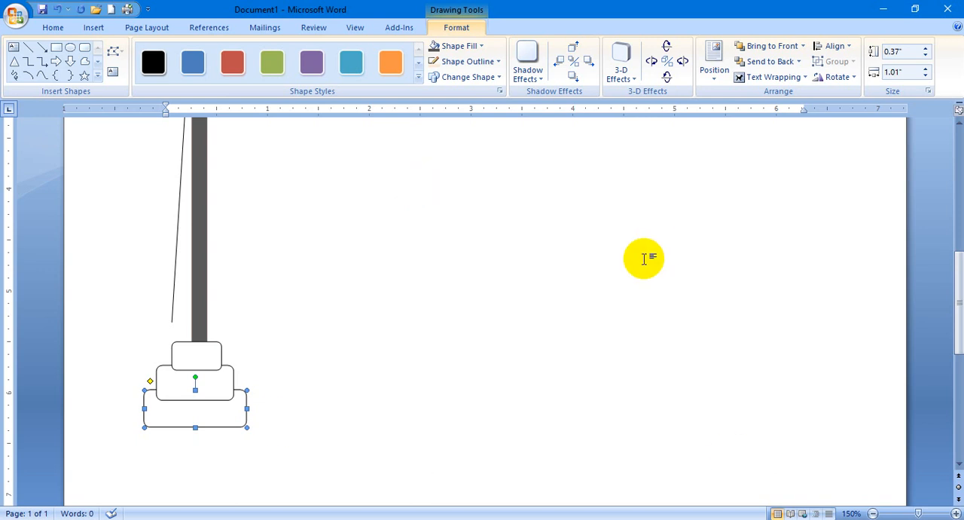
click(480, 46)
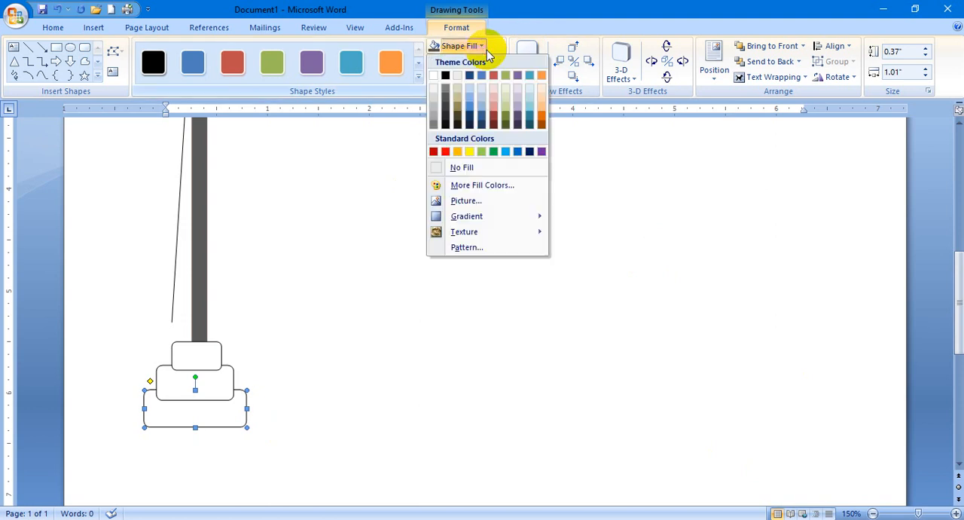
click(439, 151)
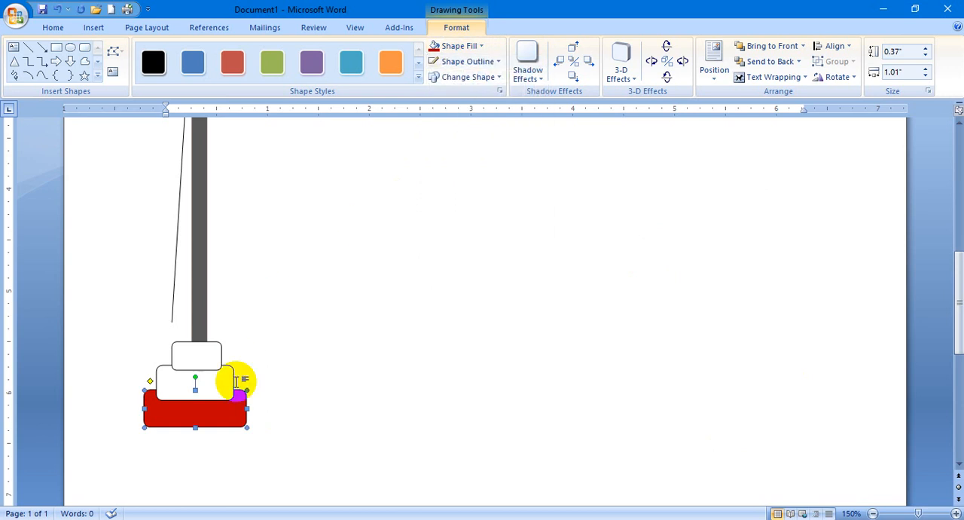
Fill the middle base block with medium blue and the top base block with olive green.
click(229, 382)
click(482, 47)
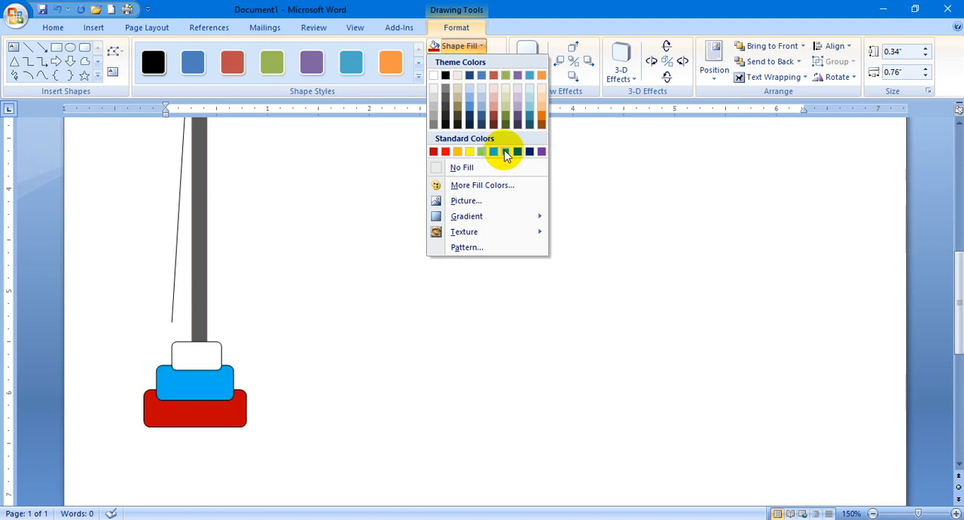
click(472, 112)
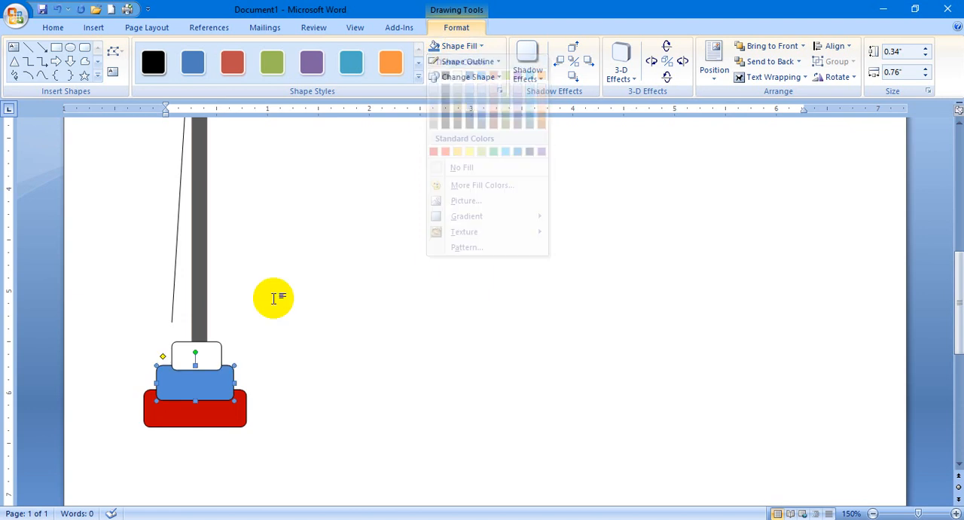
click(193, 355)
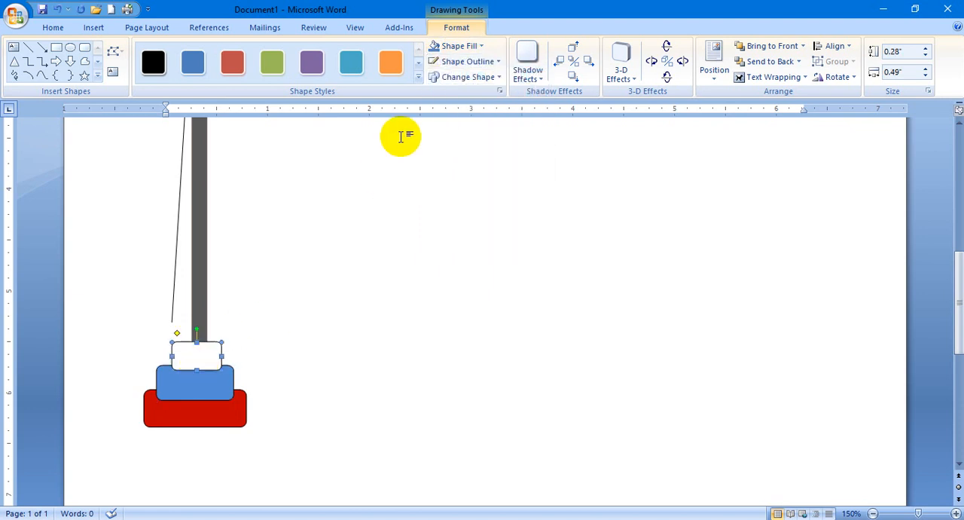
click(482, 45)
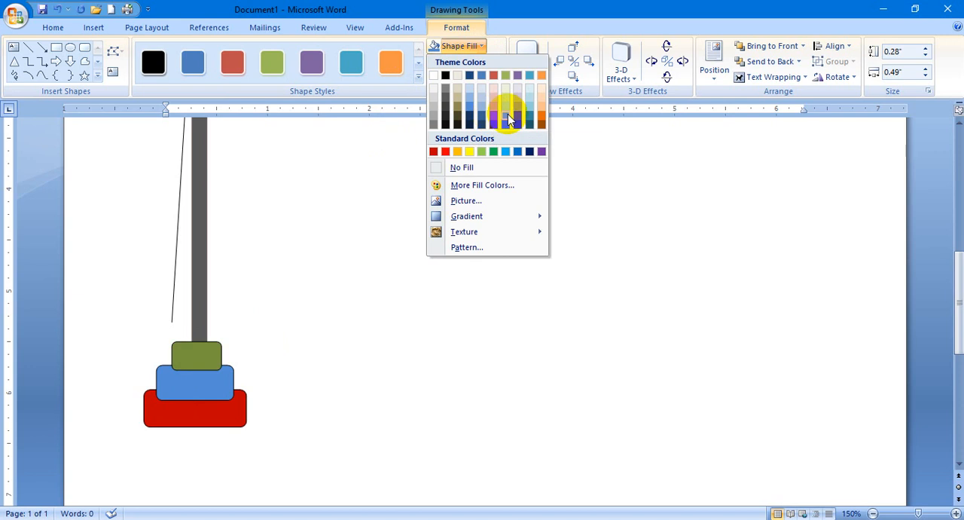
click(508, 113)
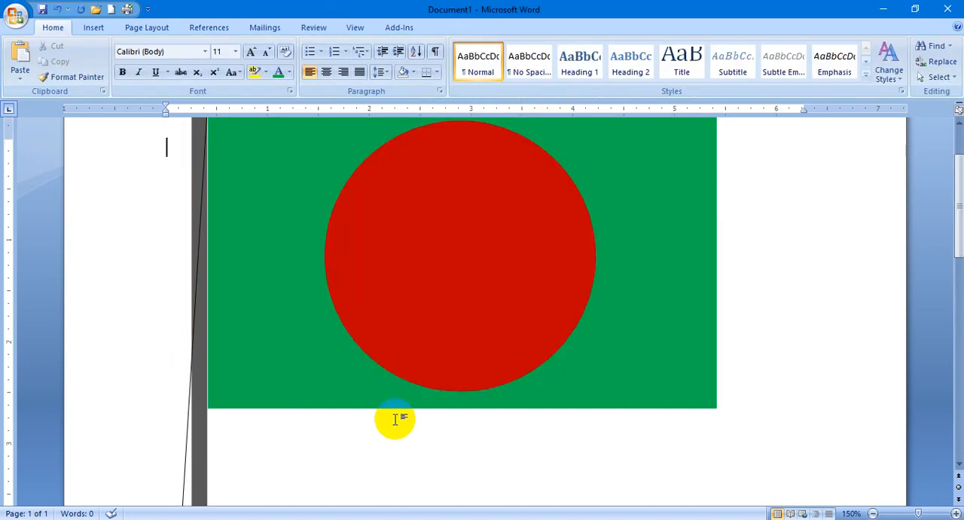
Set the rope line's outline weight to 3 pt.
scroll(391, 418, down, 8)
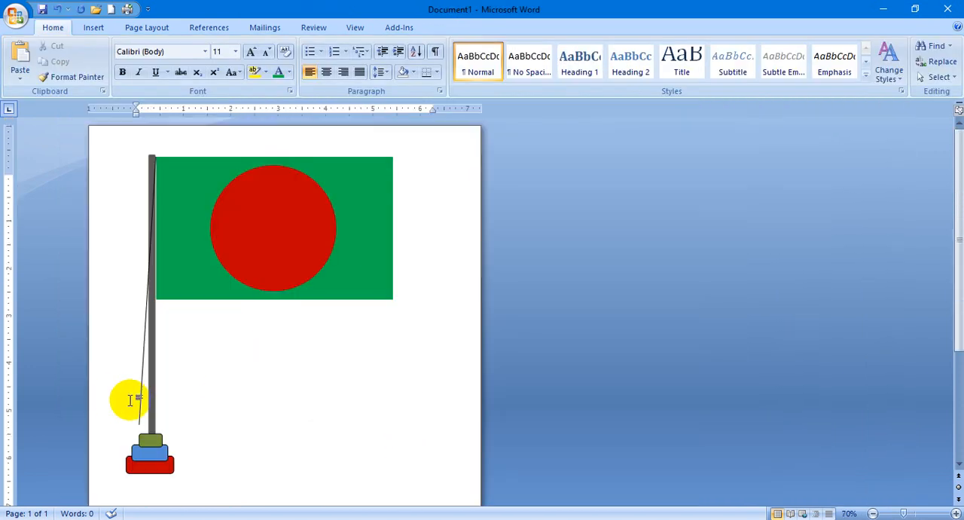
click(142, 397)
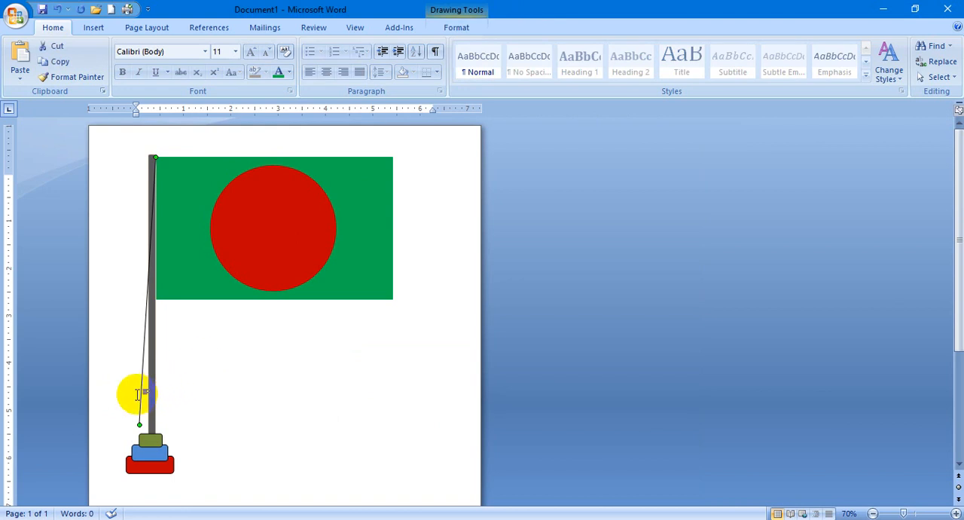
click(140, 399)
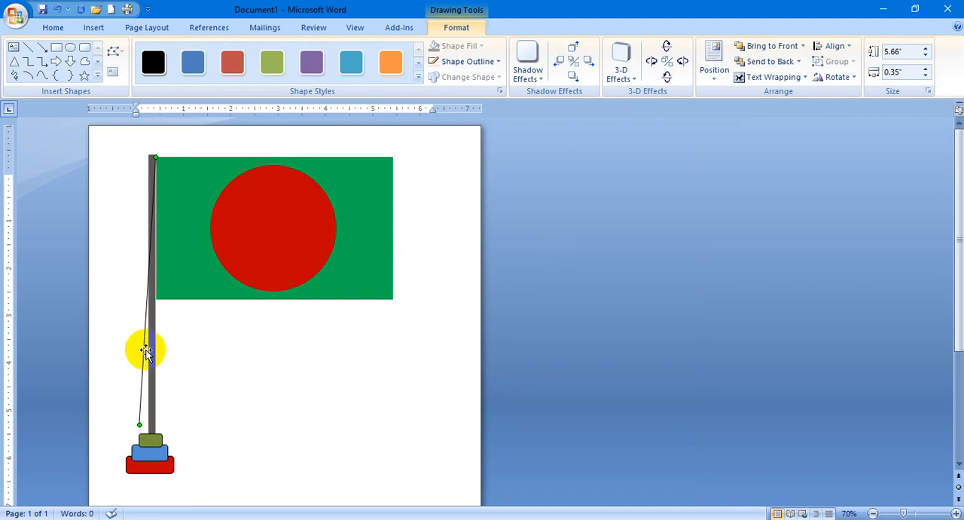
click(498, 62)
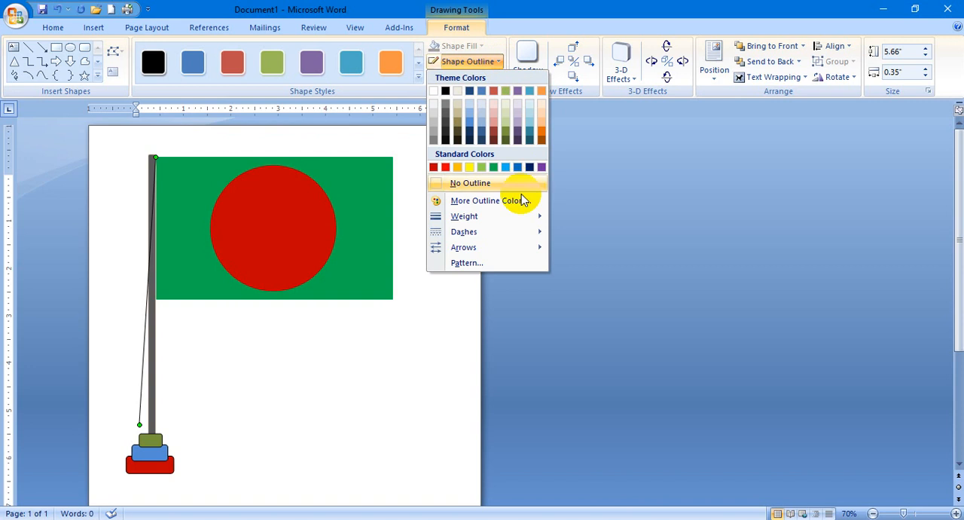
mouse_move(518, 215)
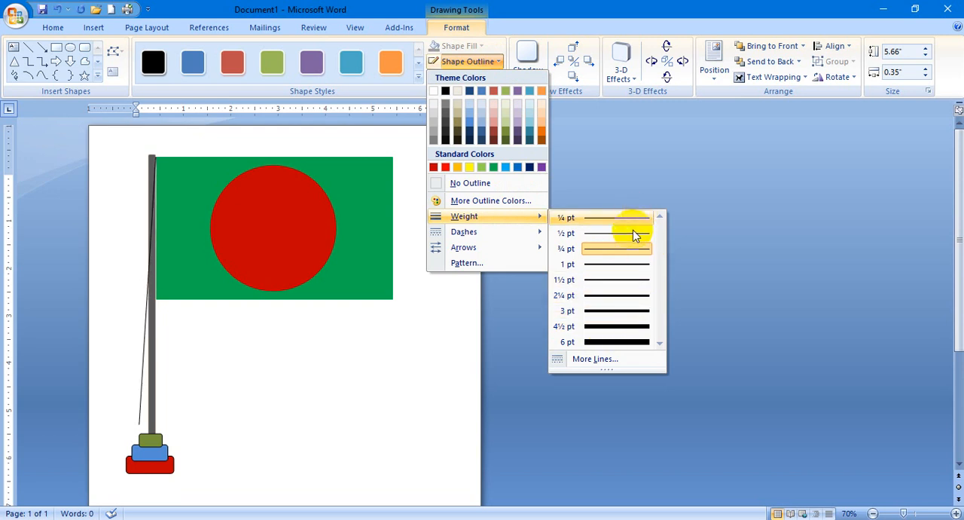
click(624, 316)
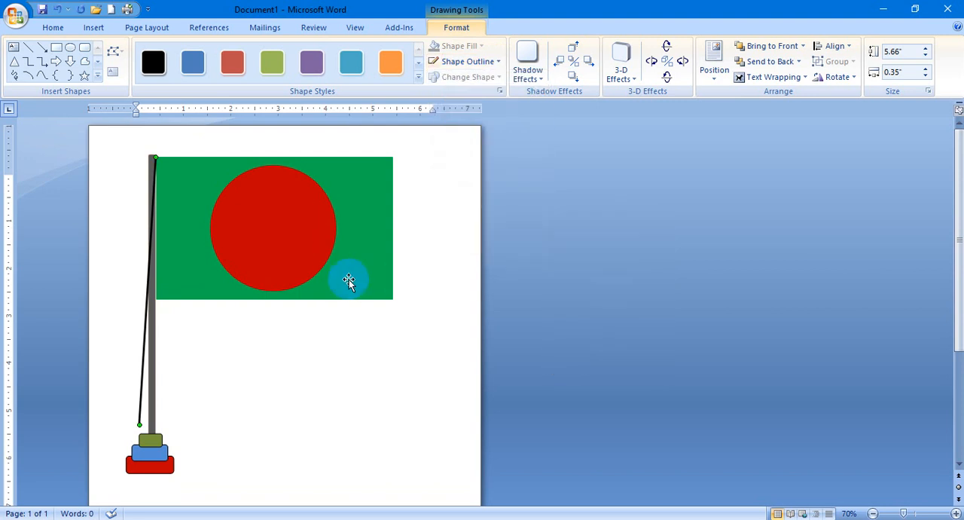
Nudge the rope line slightly left so its upper end sits on the flagpole instead of the flag.
scroll(349, 286, down, 1)
scroll(349, 286, down, 2)
scroll(357, 280, up, 11)
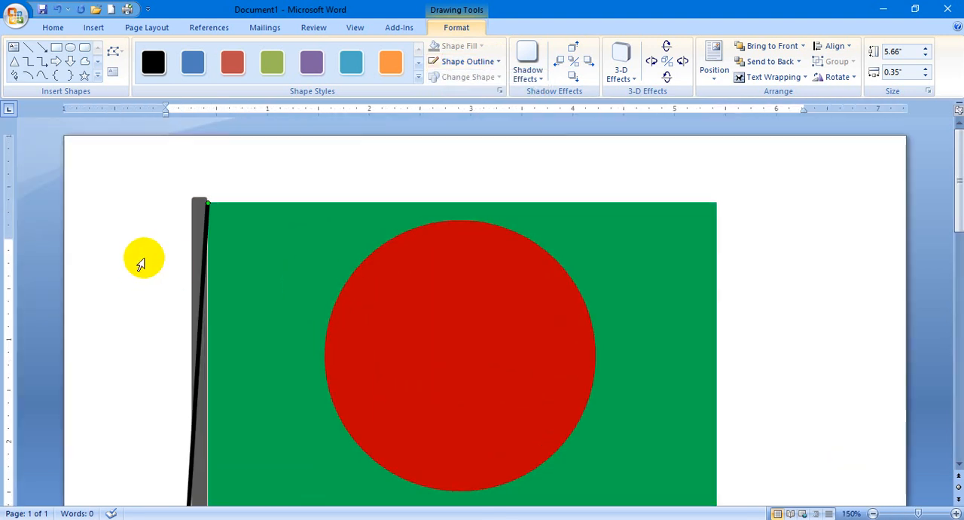
key(ctrl+Left)
key(ctrl+Left)
key(ctrl+Left)
key(ctrl+Left)
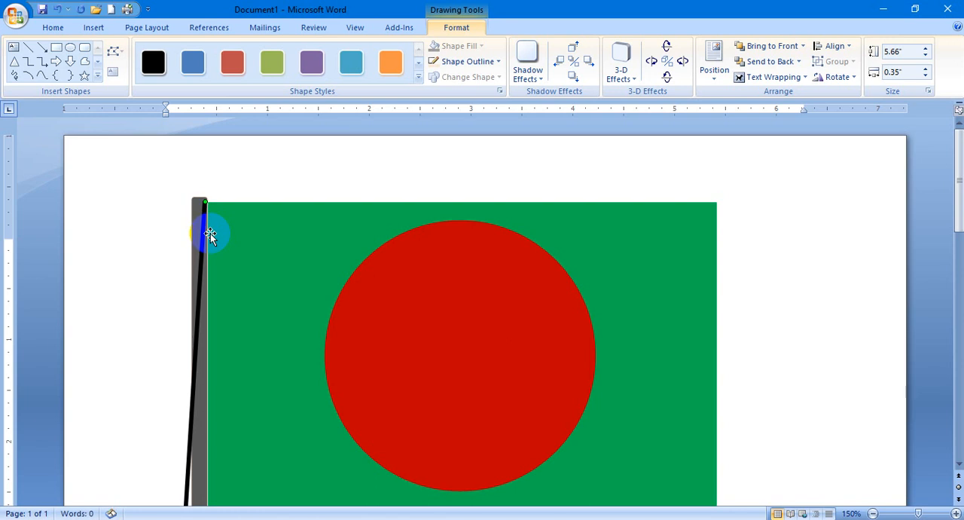
click(324, 240)
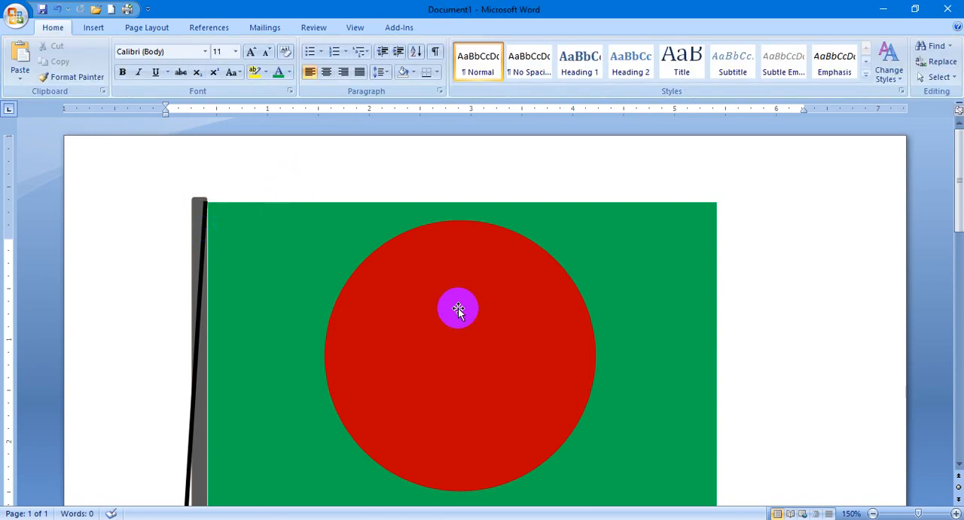
Try moving the green flag rectangle on its own away from the circle and pole, and undo the move.
scroll(458, 307, down, 7)
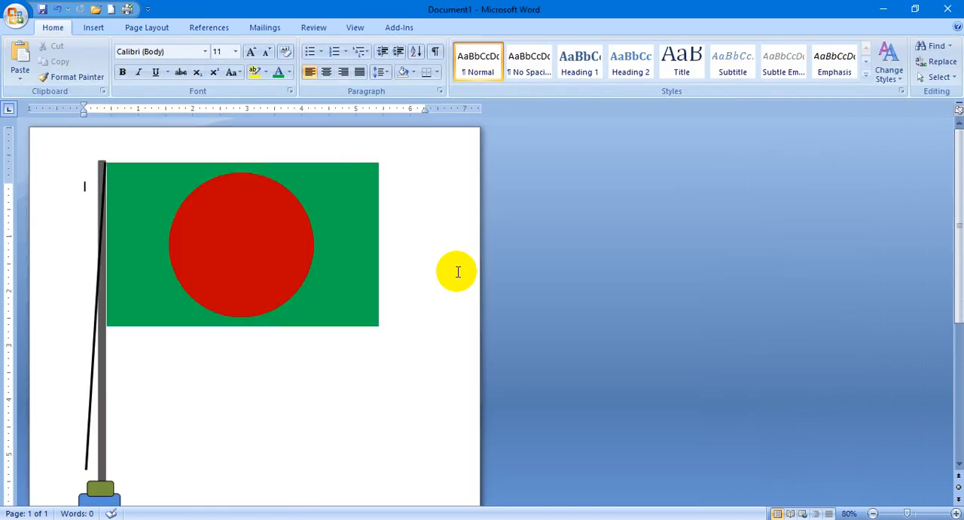
scroll(457, 272, down, 1)
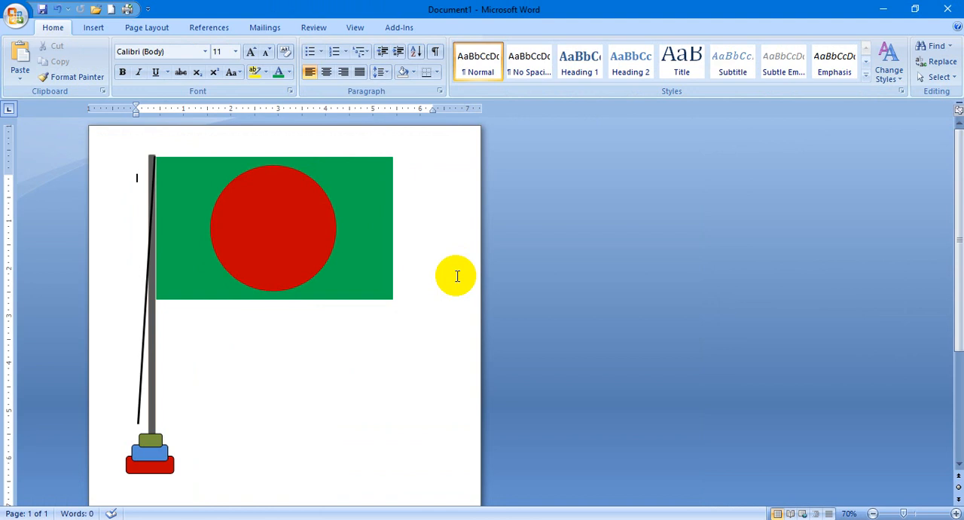
mouse_move(227, 278)
mouse_down()
mouse_move(373, 512)
mouse_move(227, 268)
mouse_up()
drag(181, 222, 351, 378)
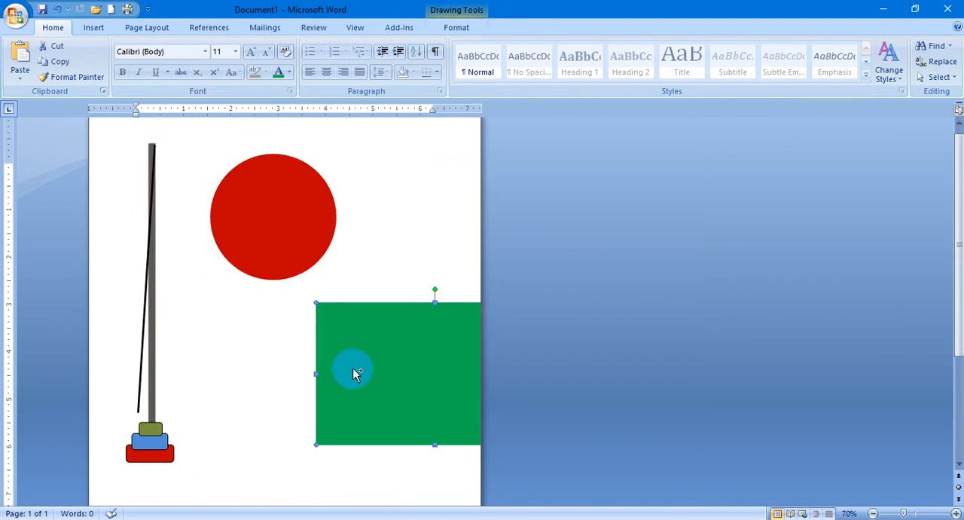
key(ctrl+z)
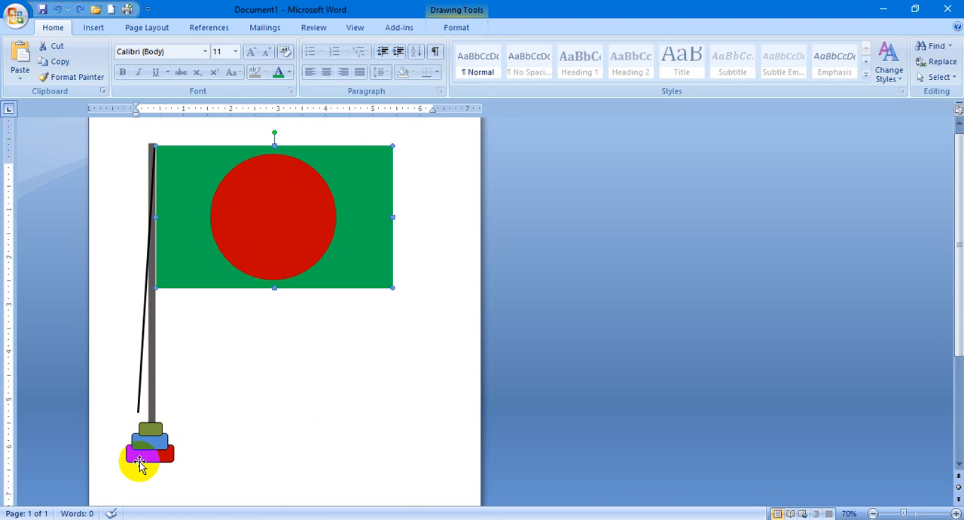
Group the three base blocks, flagpole, rope, green rectangle and red circle into one object.
click(141, 464)
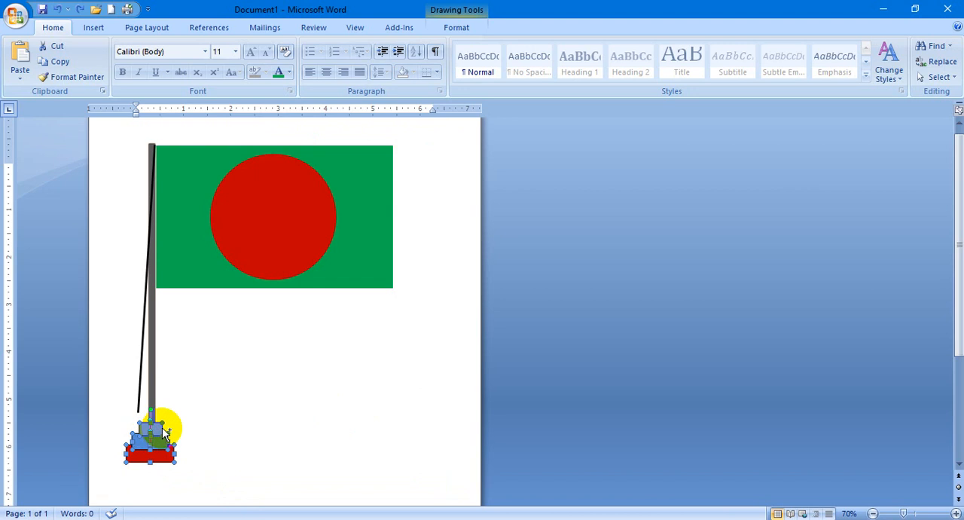
shift+click(151, 390)
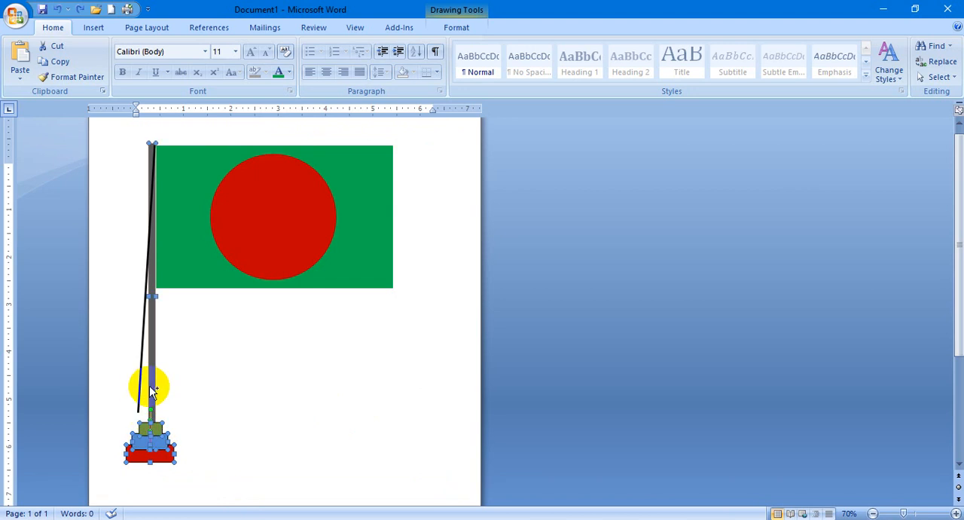
shift+click(192, 254)
shift+click(237, 241)
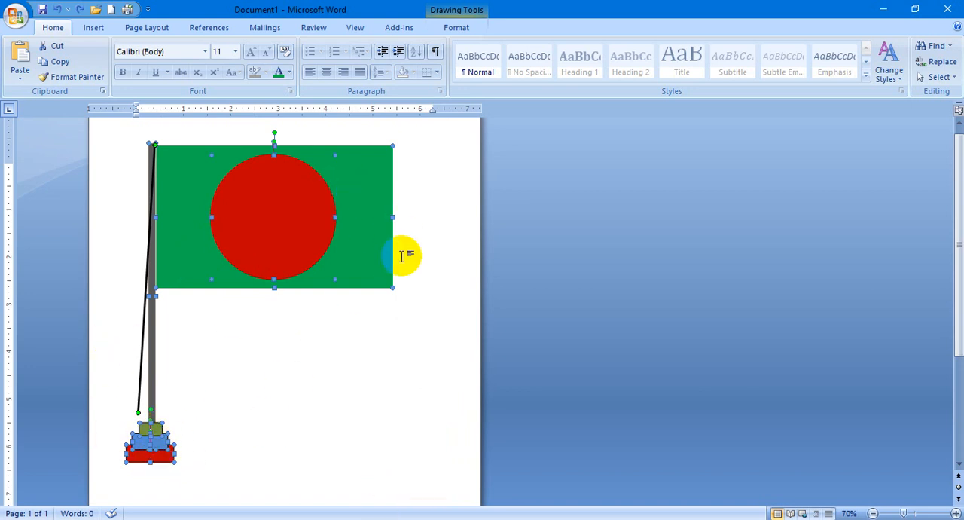
click(460, 27)
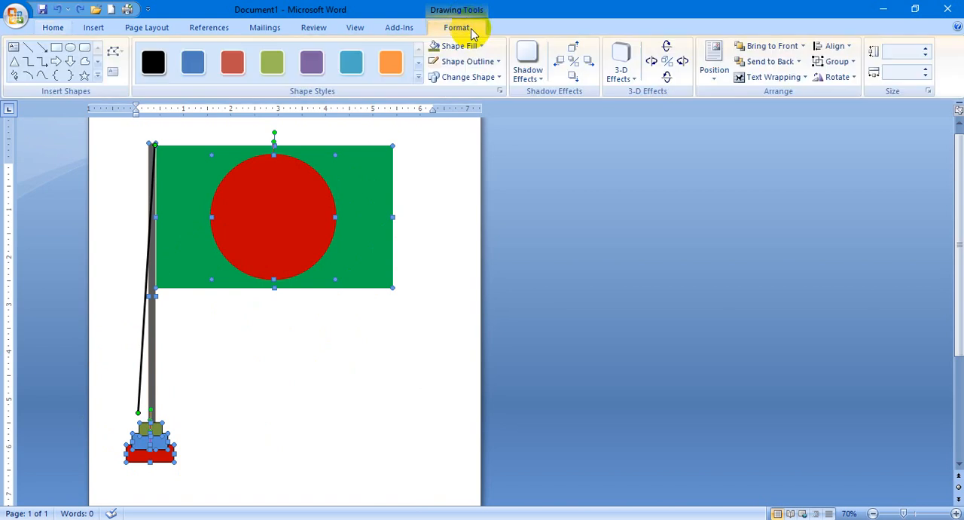
click(852, 63)
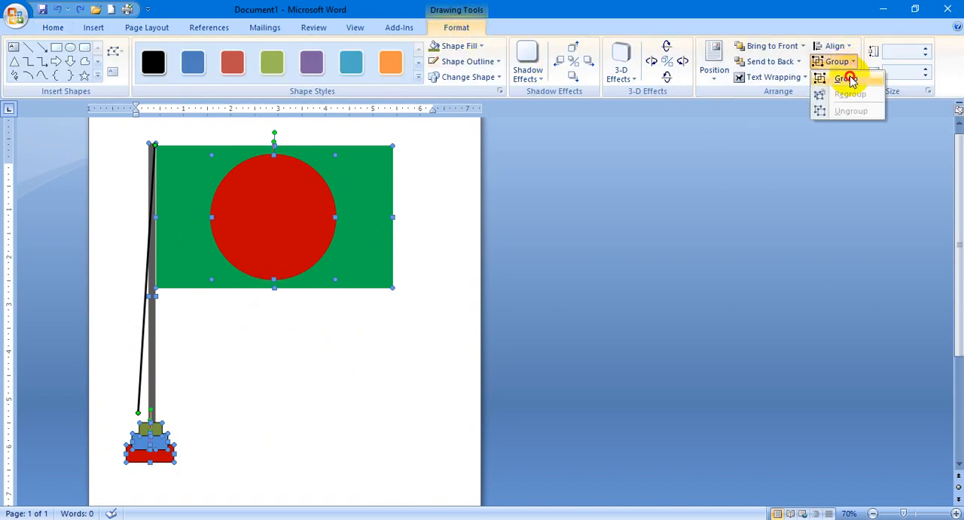
click(848, 79)
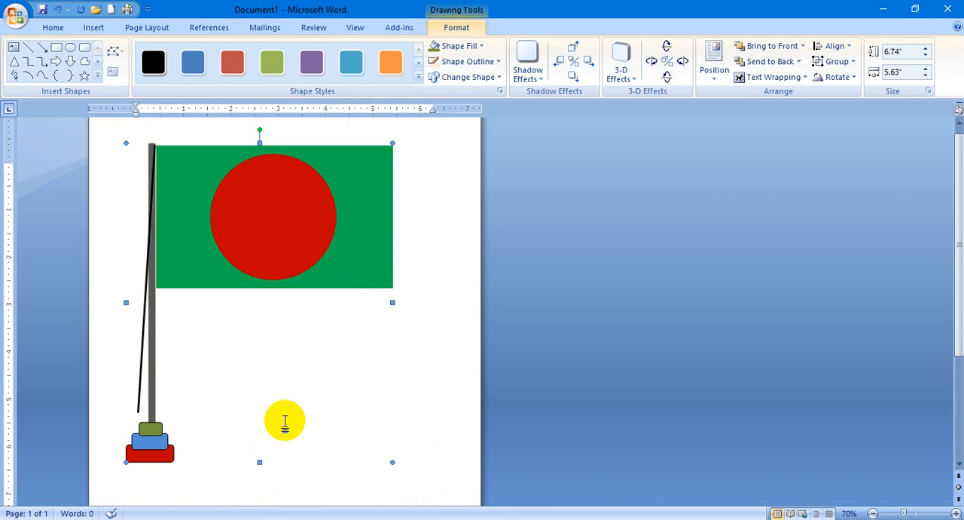
Move the grouped flag around the page as one object and leave it near the page's upper left area.
click(313, 396)
drag(281, 258, 317, 300)
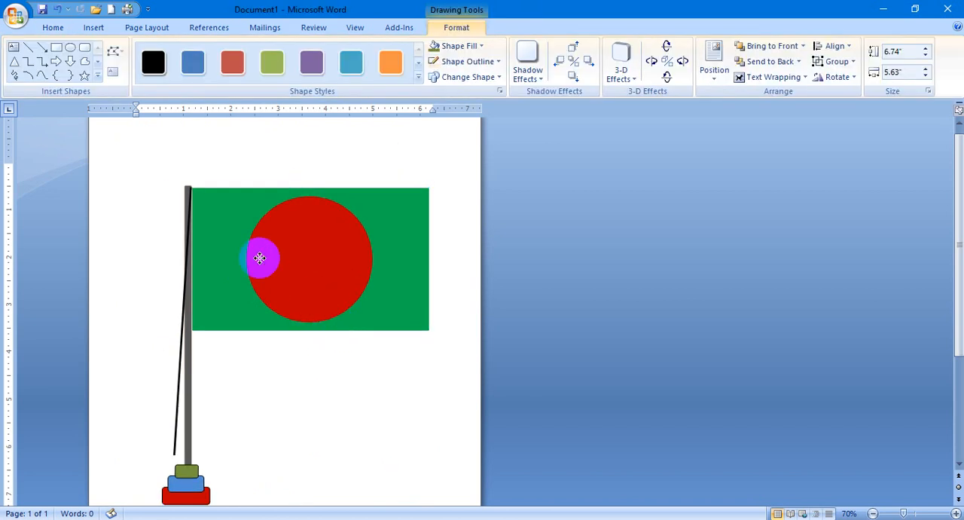
drag(260, 259, 241, 241)
drag(237, 234, 321, 277)
drag(302, 262, 237, 256)
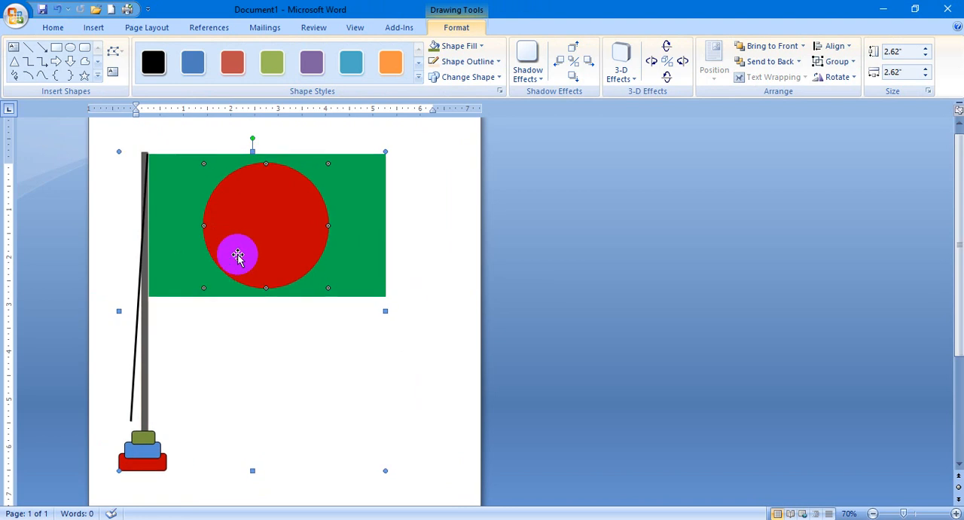
drag(237, 256, 263, 253)
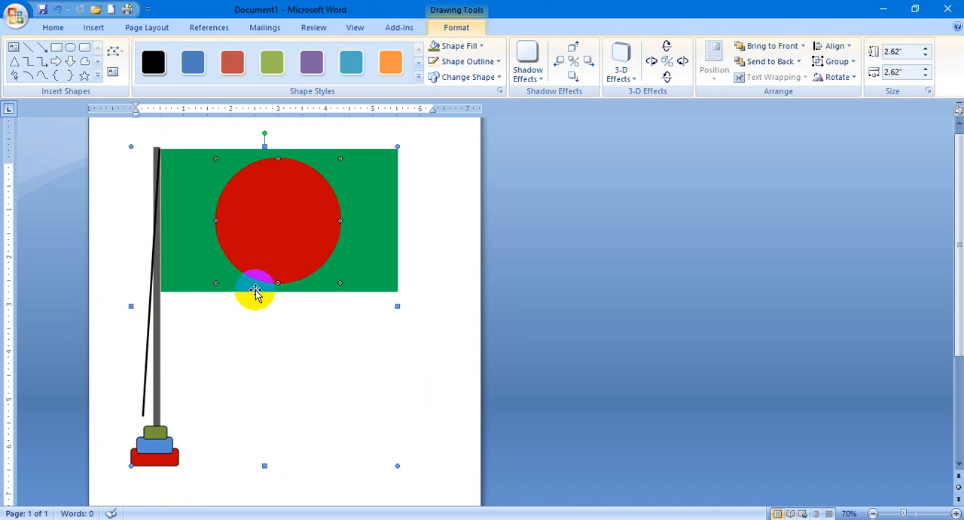
click(360, 250)
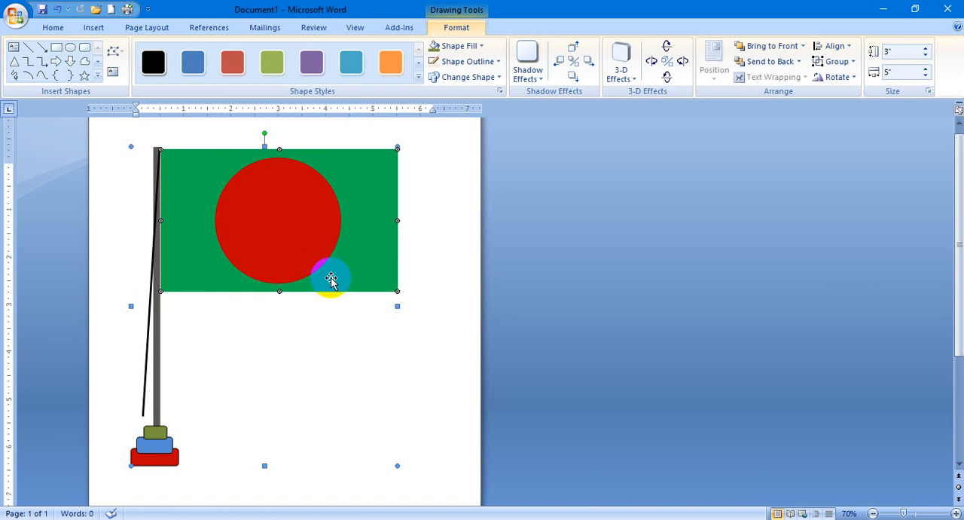
Change the green flag rectangle inside the group to the Wave shape and delete the stray small wave placed over the circle.
click(326, 348)
click(348, 267)
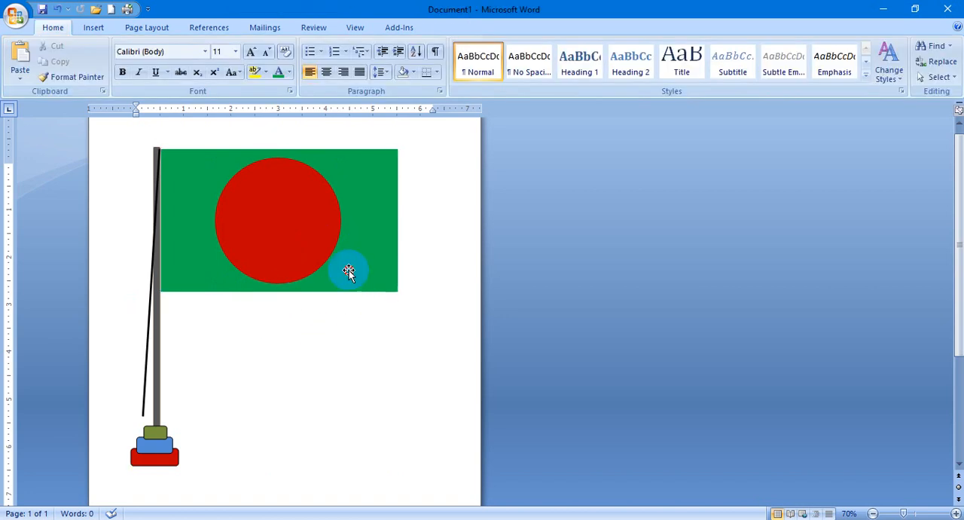
click(348, 267)
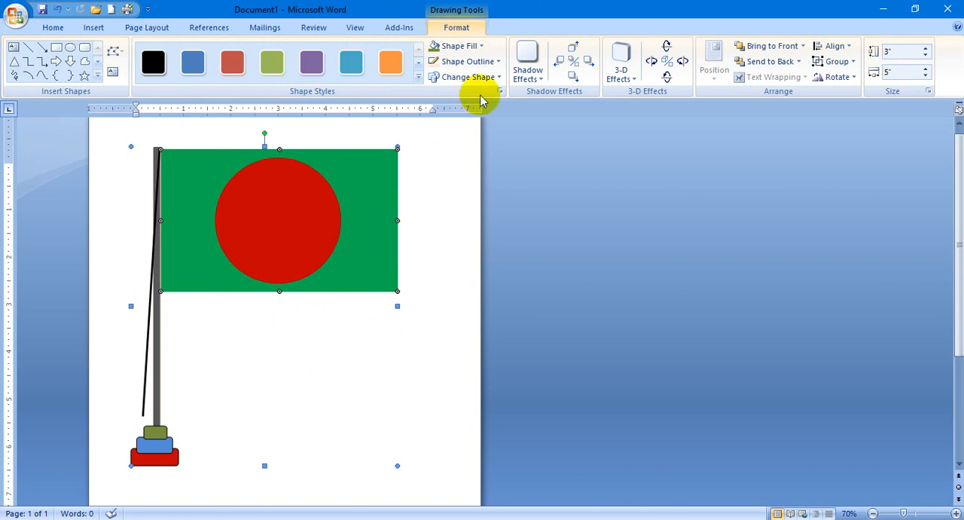
click(97, 75)
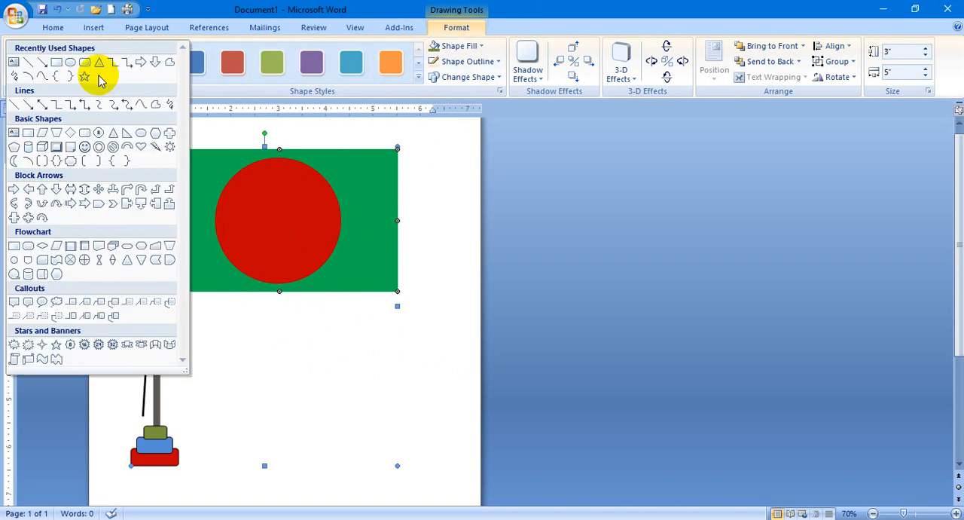
click(42, 360)
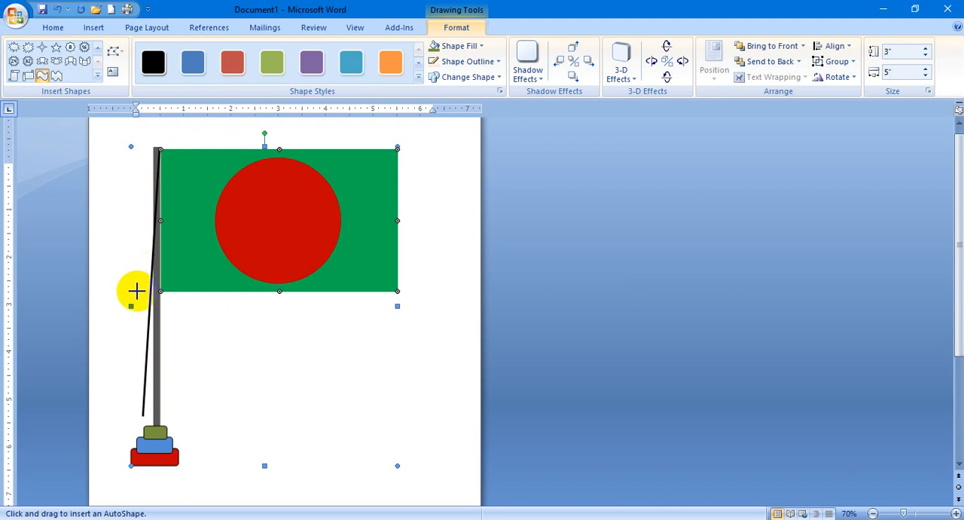
click(493, 77)
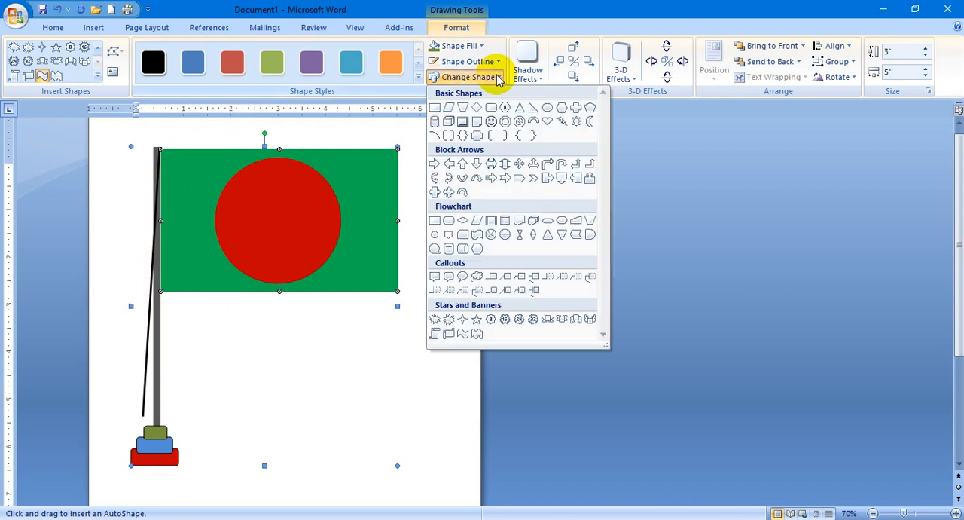
click(464, 333)
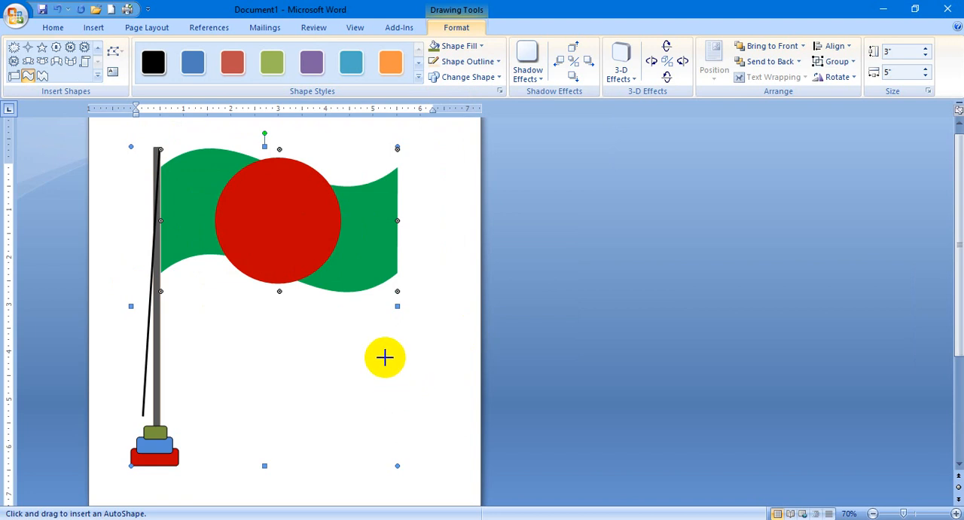
click(301, 221)
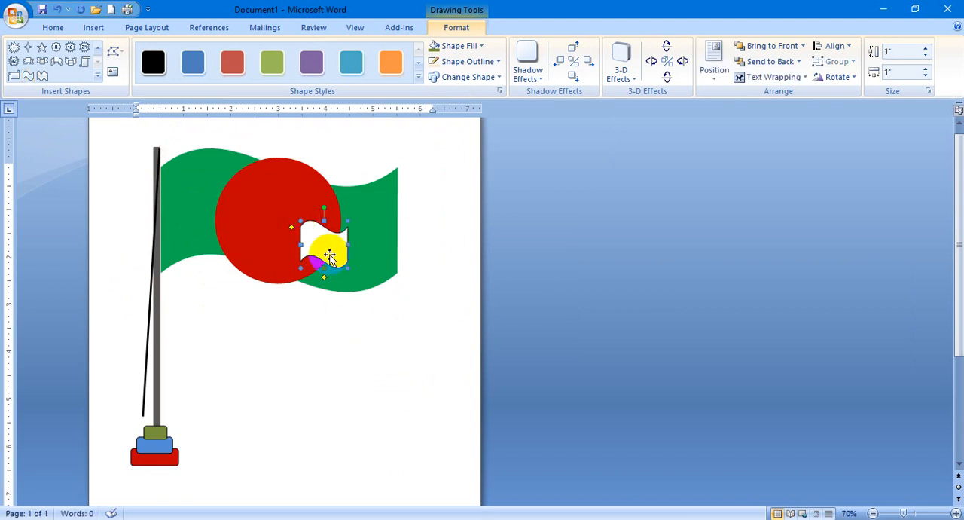
key(Delete)
Try to move and resize the red circle freely inside the grouped flag.
click(277, 225)
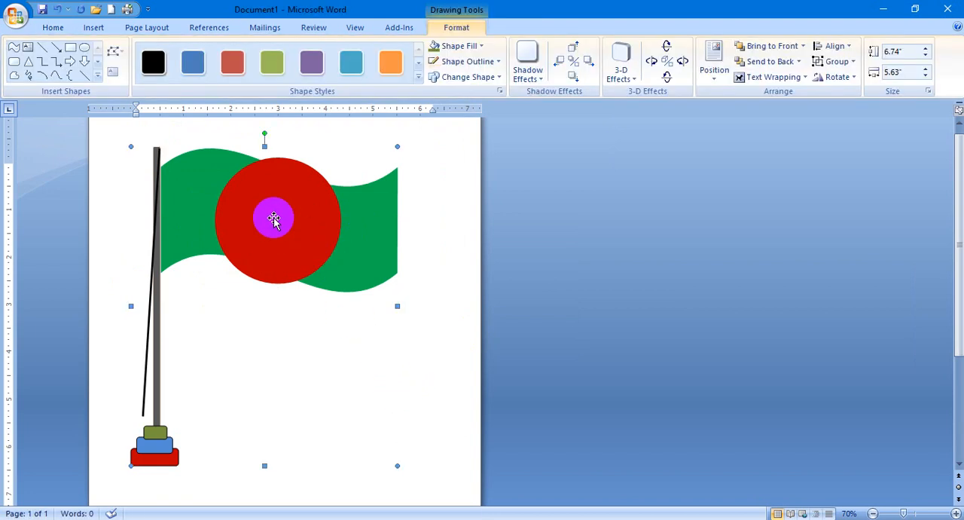
mouse_move(275, 218)
mouse_down()
mouse_move(264, 204)
mouse_move(272, 250)
mouse_up()
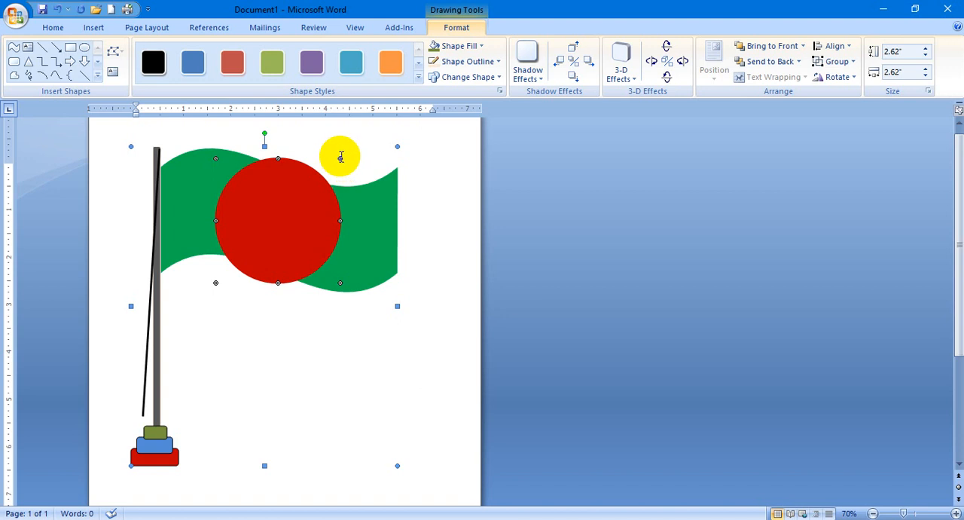
click(277, 165)
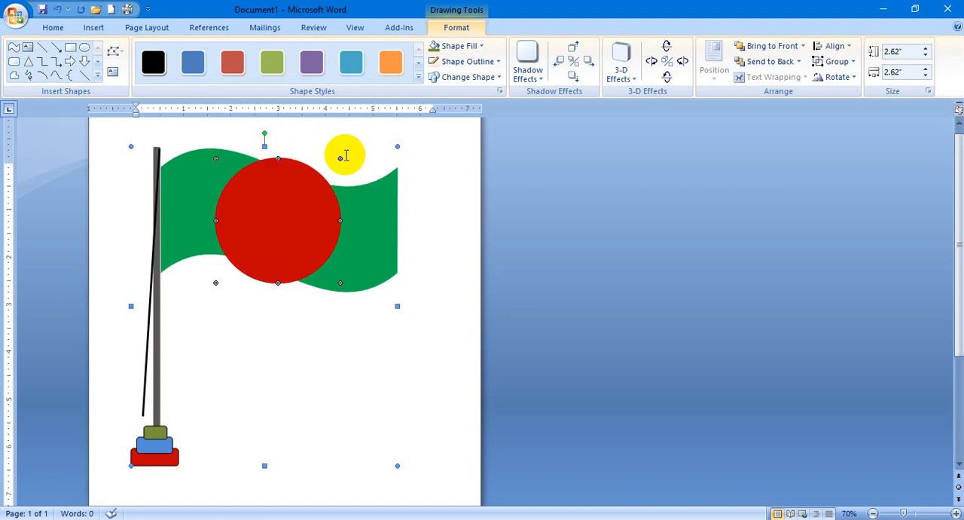
click(340, 158)
click(283, 218)
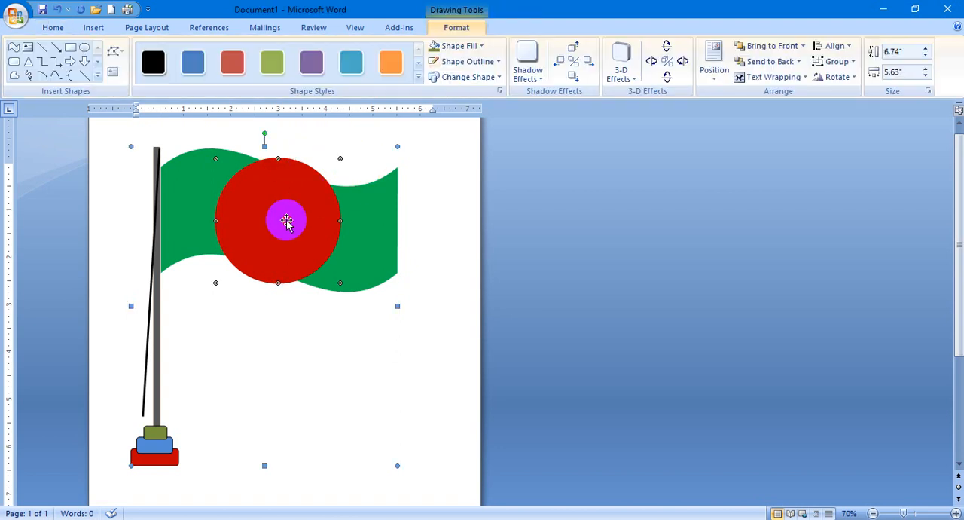
Set the red circle's height and width to 2.32".
click(320, 213)
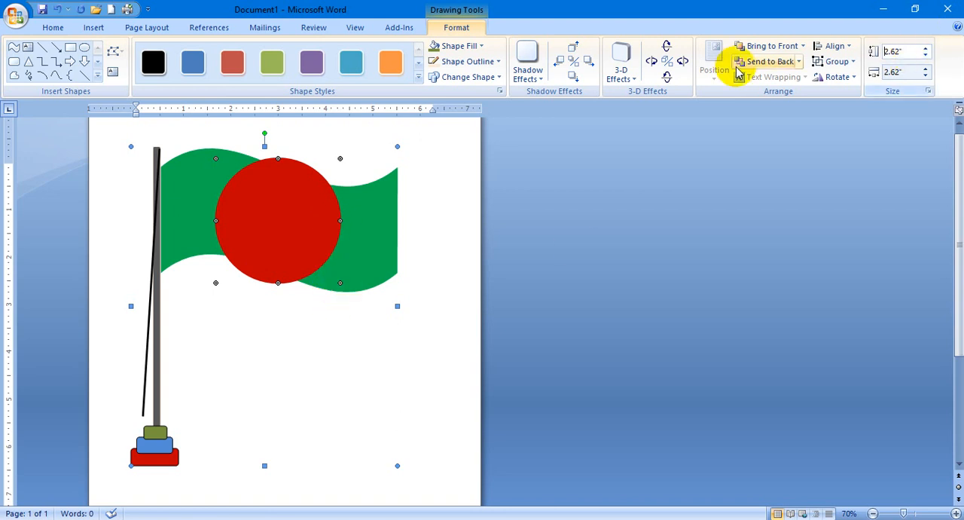
click(917, 52)
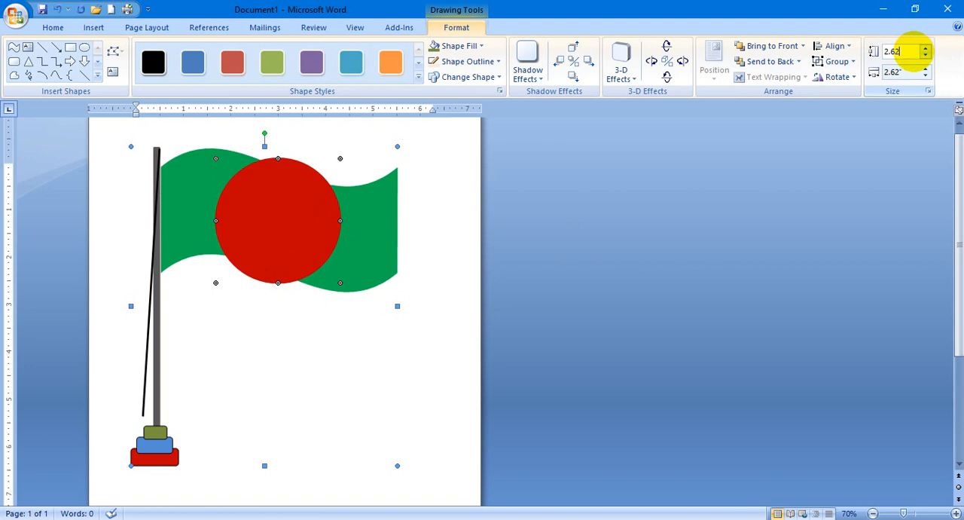
text(2.32)
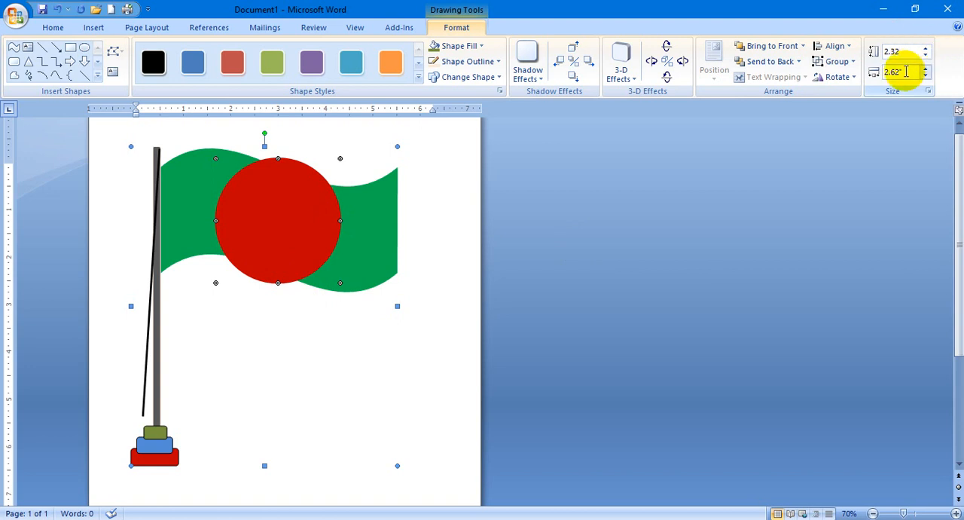
click(907, 72)
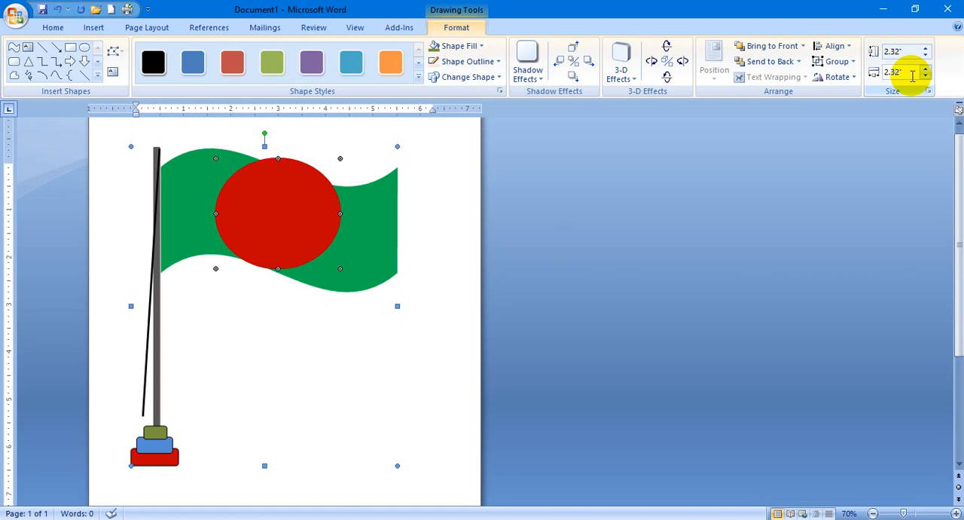
text(2.32)
key(Return)
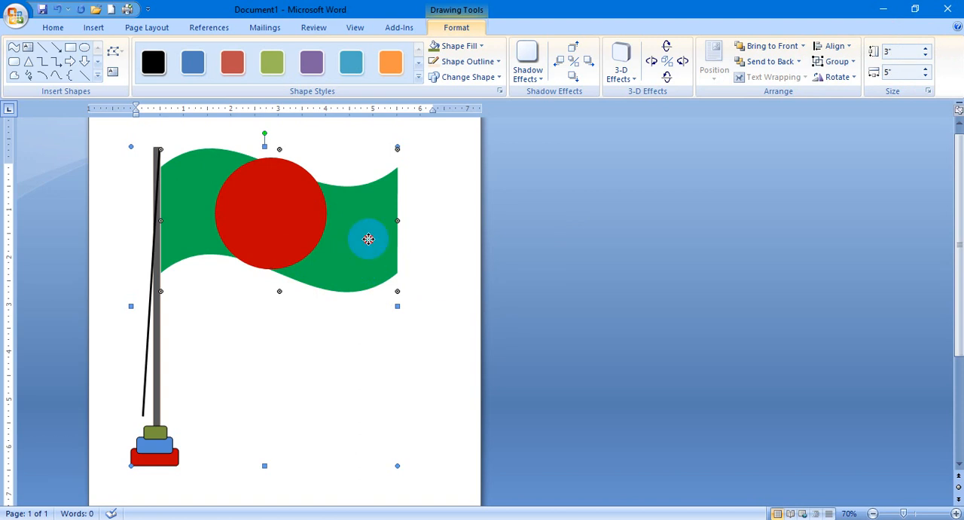
Reduce the red circle's height and width to 2".
click(911, 52)
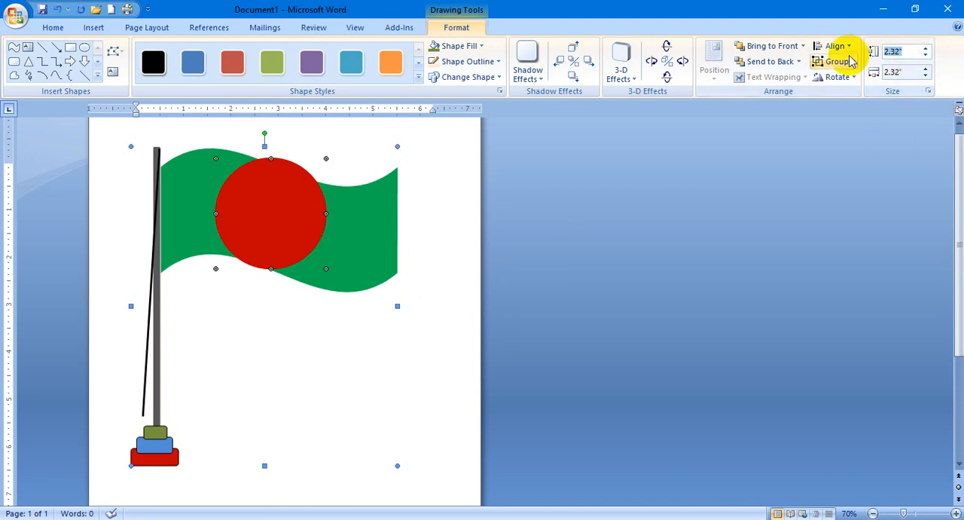
text(2)
click(904, 71)
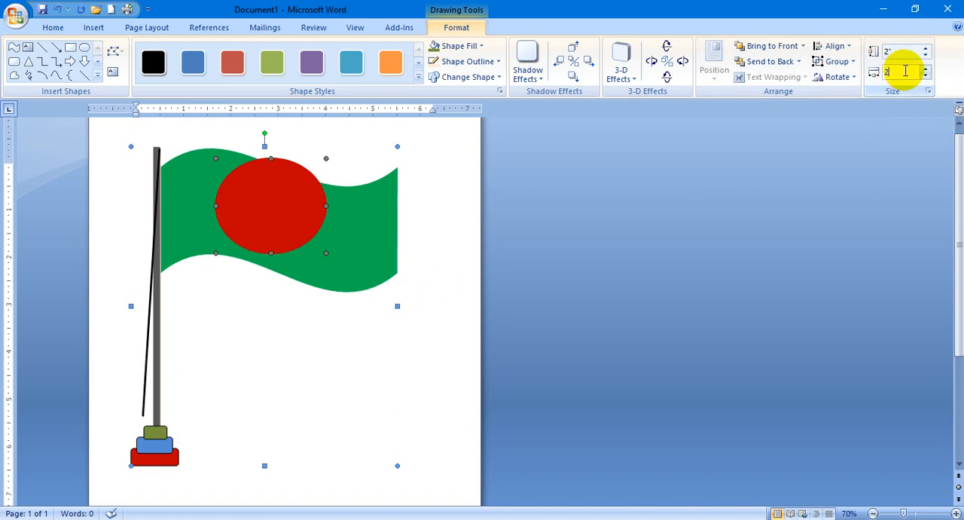
key(Return)
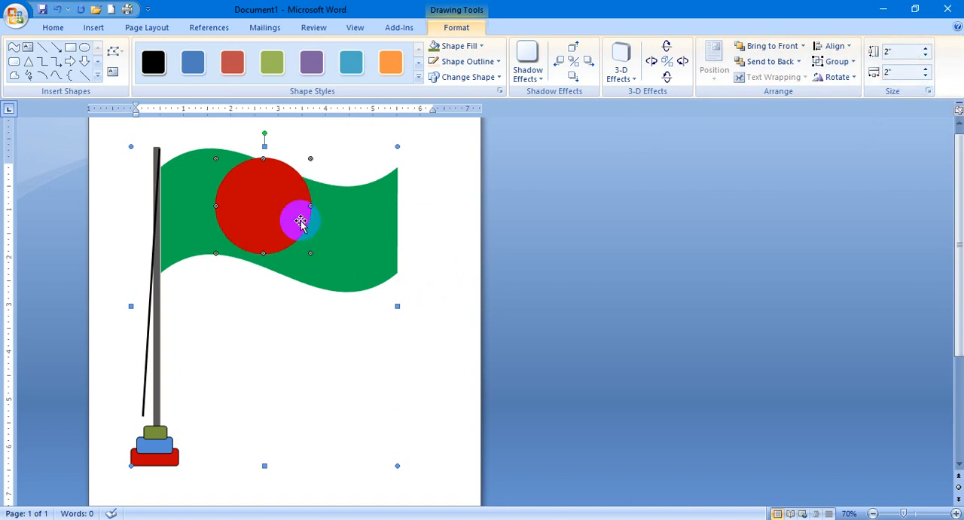
Try to reposition the red circle on its own by moving it within the group and by cutting and pasting it.
drag(304, 223, 281, 197)
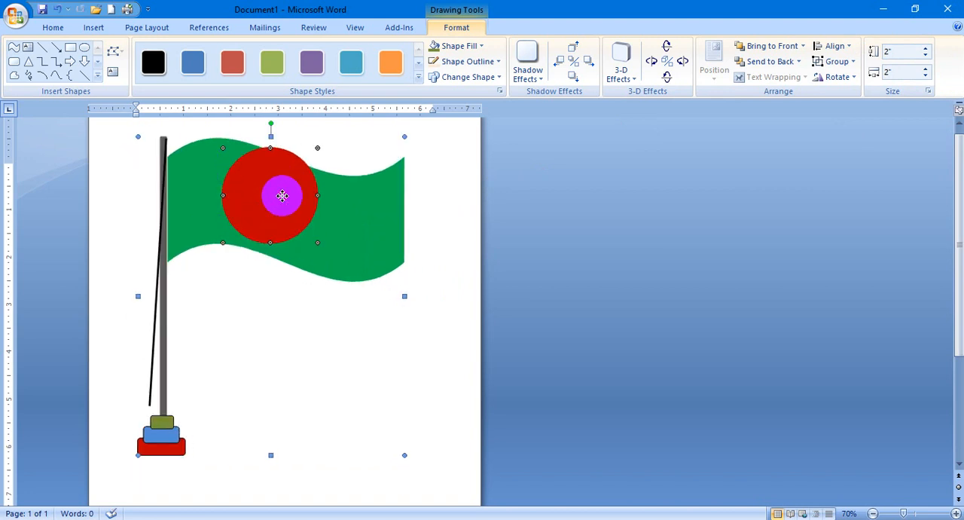
right_click(282, 193)
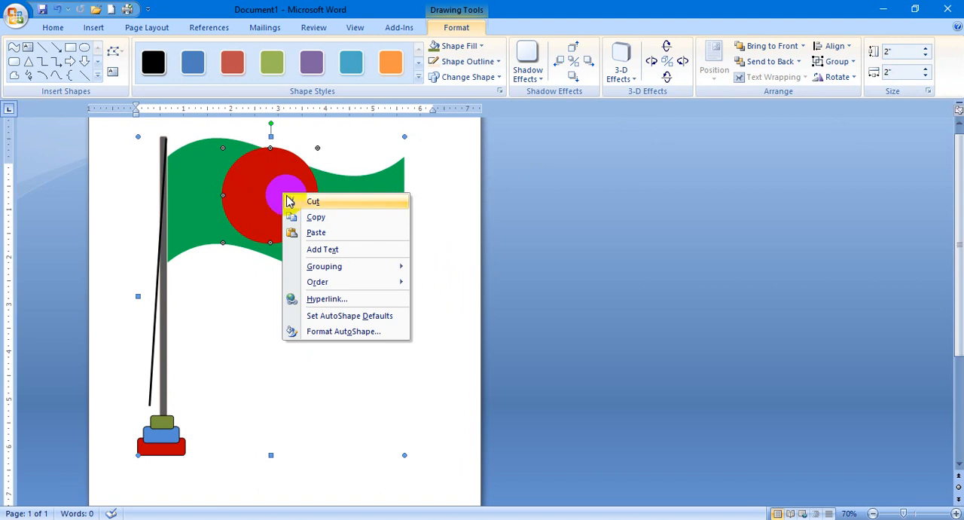
click(292, 201)
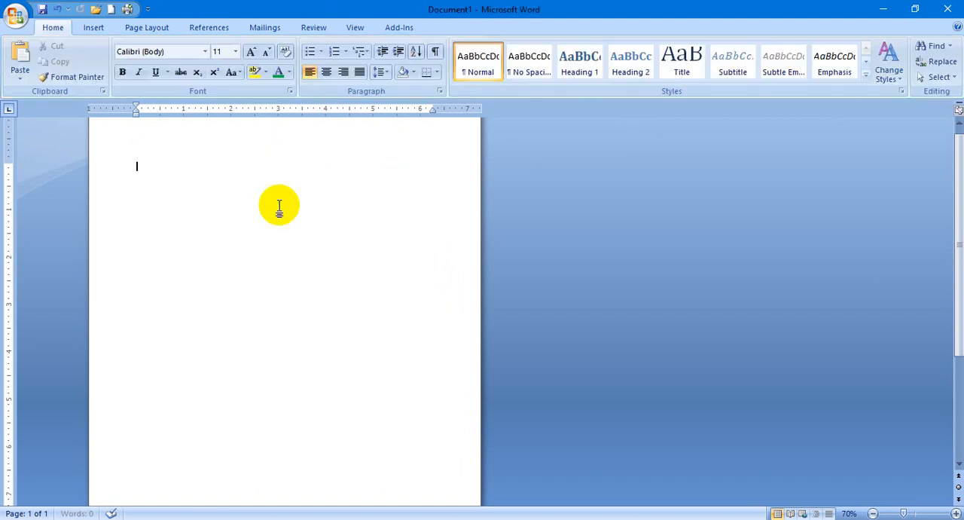
key(ctrl+v)
click(286, 209)
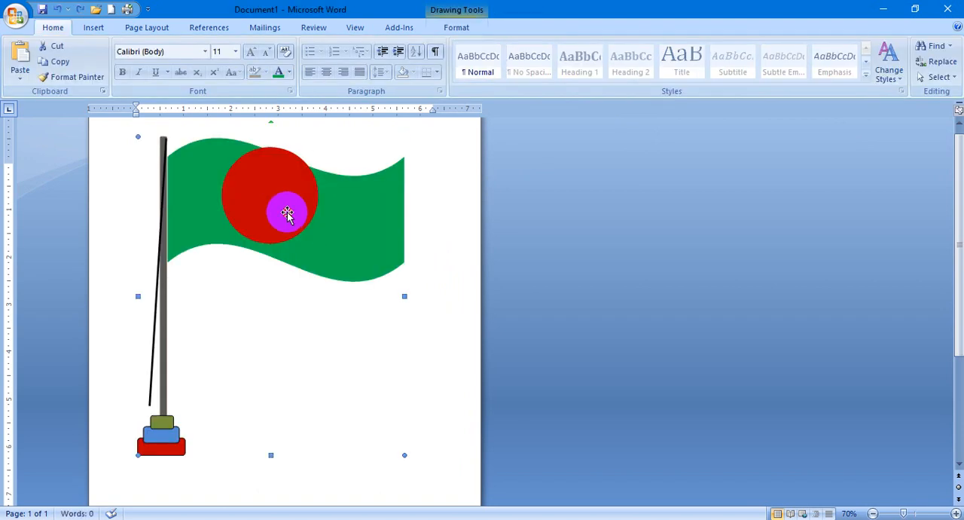
drag(272, 197, 288, 220)
drag(288, 219, 270, 193)
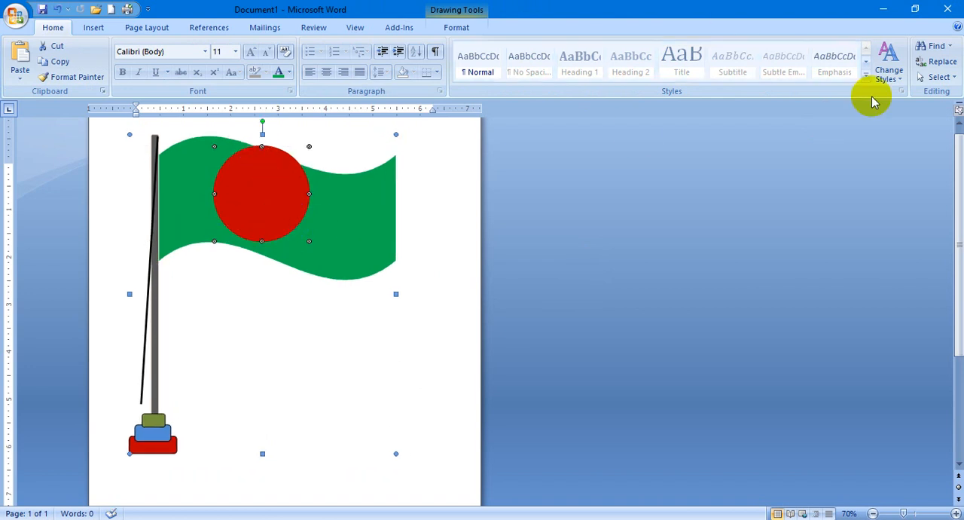
Ungroup the flag drawing so its shapes can be edited separately, and clear the selection.
double_click(266, 200)
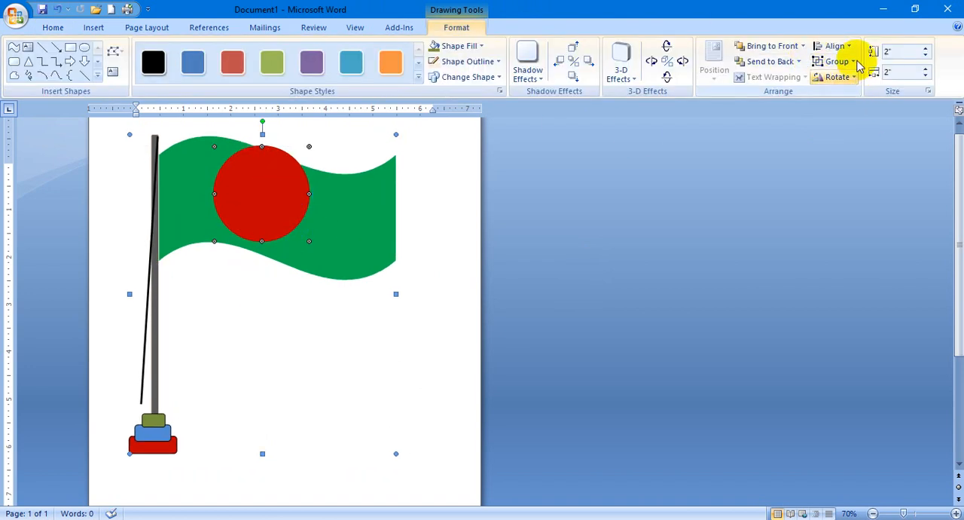
click(837, 61)
click(854, 111)
click(422, 289)
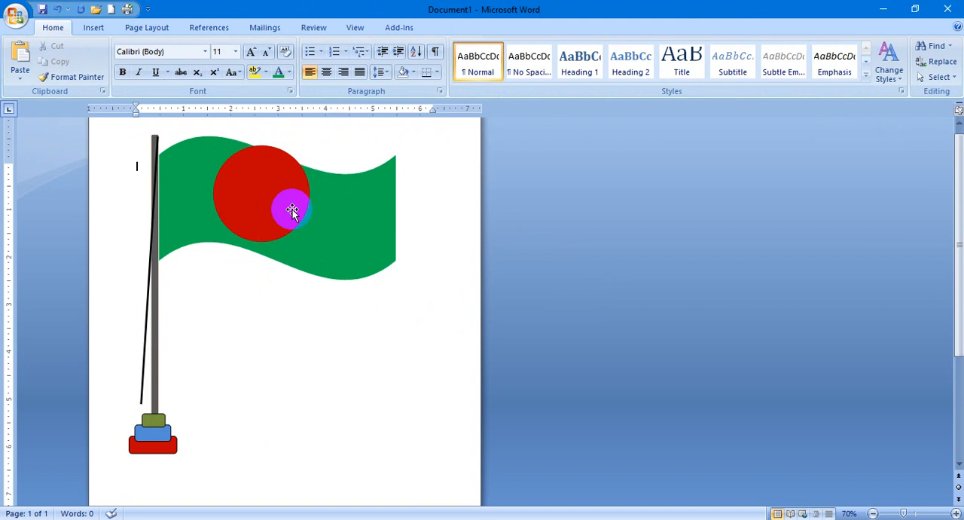
Nudge the red circle down and to the right toward the middle of the wavy green flag.
click(288, 209)
key(ctrl+Down)
key(ctrl+Down)
key(ctrl+Down)
key(ctrl+Down)
key(ctrl+Down)
key(ctrl+Down)
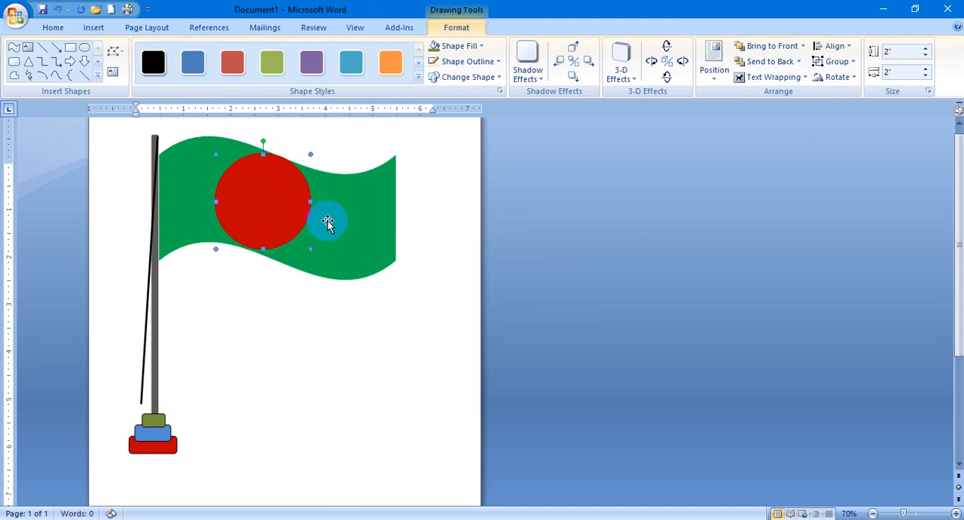
key(ctrl+Right)
key(ctrl+Right)
key(ctrl+Right)
key(ctrl+Right)
key(ctrl+Right)
key(ctrl+Right)
key(ctrl+Right)
key(ctrl+Right)
key(ctrl+Right)
key(ctrl+Right)
key(ctrl+Right)
key(ctrl+Right)
key(ctrl+Down)
key(ctrl+Down)
key(ctrl+Down)
key(ctrl+Down)
key(ctrl+Down)
key(ctrl+Down)
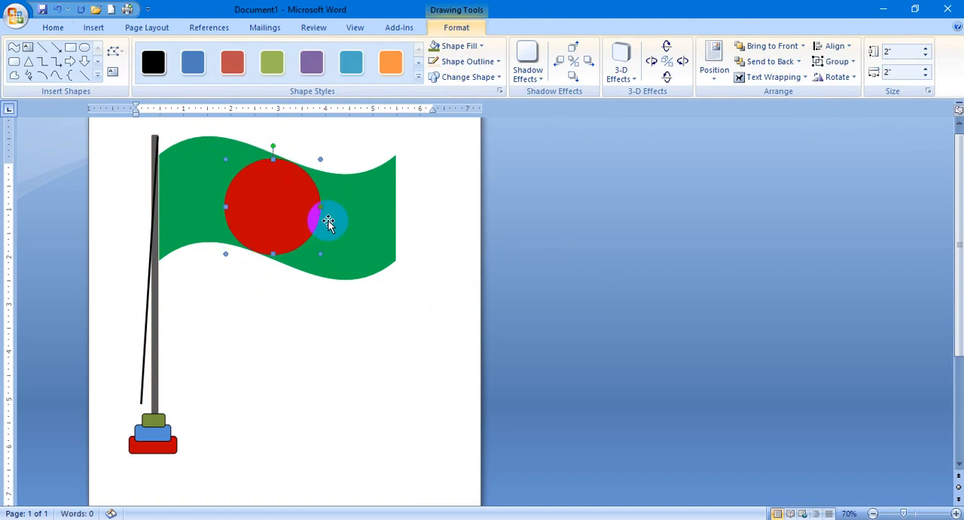
Set the red circle's height and width to 1.8" so it fits within the wavy flag.
click(899, 52)
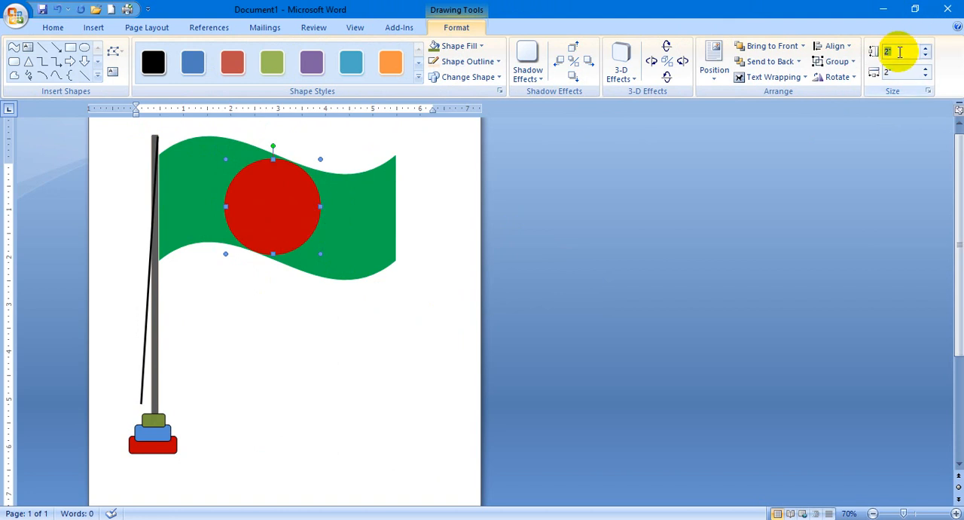
text(1.8)
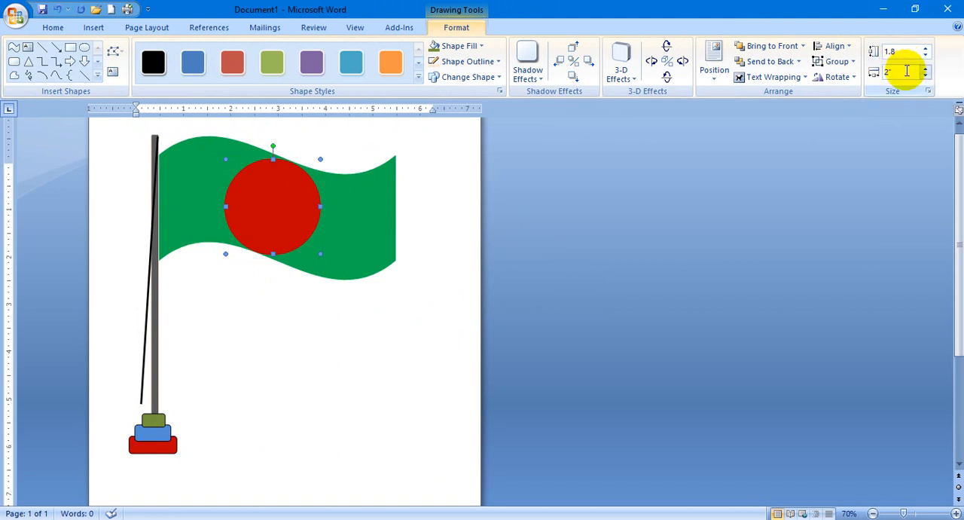
click(904, 72)
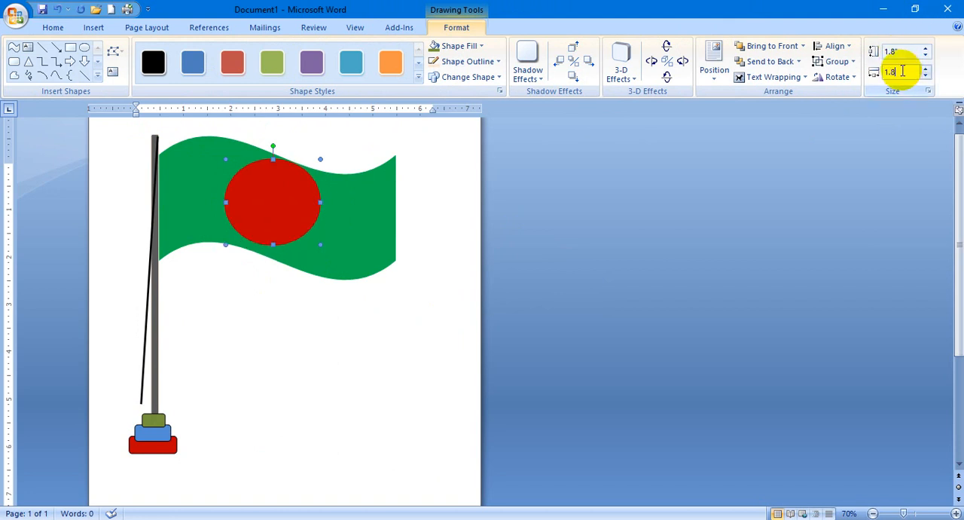
text(1.8)
key(Return)
Shift the resized red circle slightly down and right between the flag's wavy edges, and deselect it.
drag(271, 219, 296, 236)
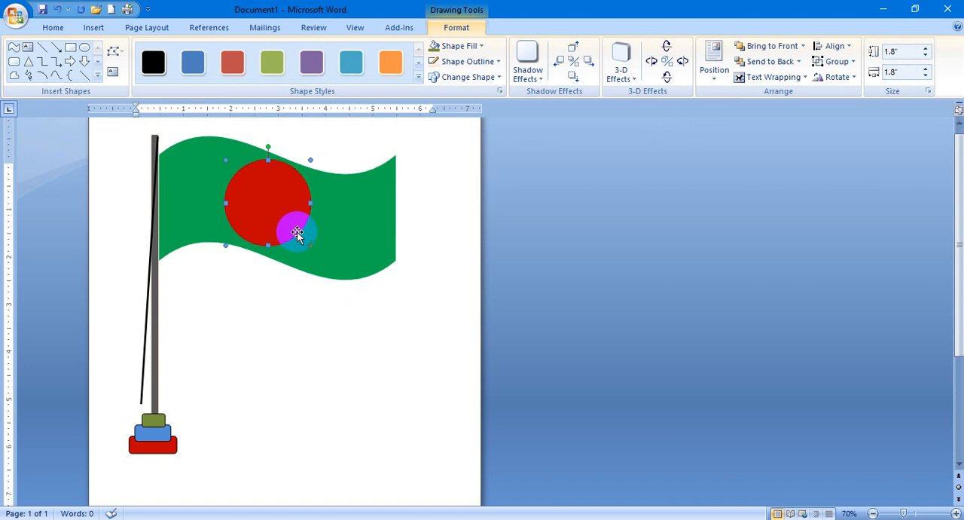
key(Down)
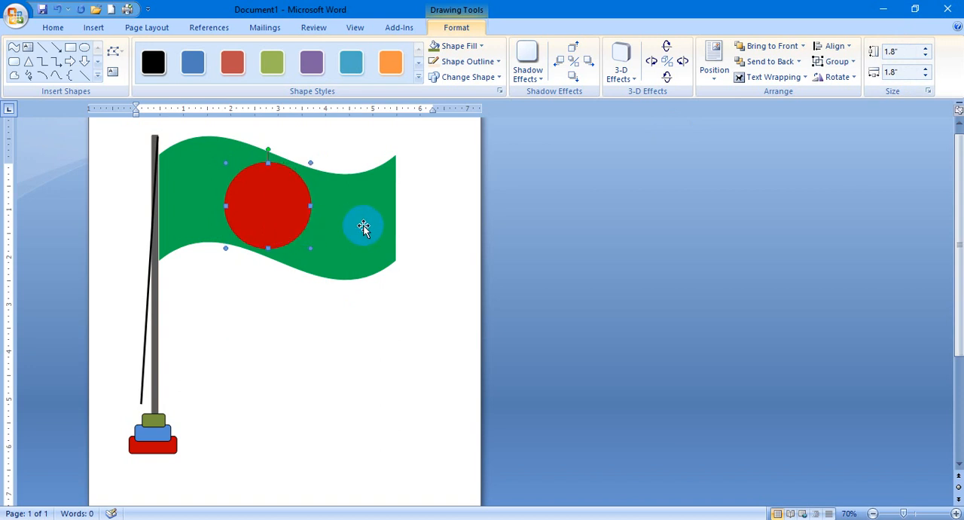
key(Right)
click(439, 209)
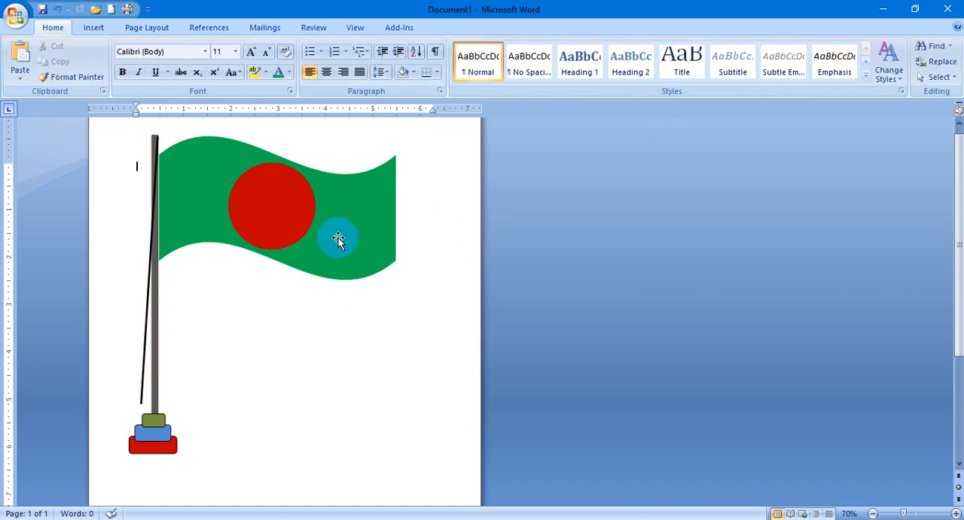
Select the red circle, wavy flag, pole, rope and three base blocks, group them into one object, and clear the selection.
click(256, 218)
shift+click(190, 210)
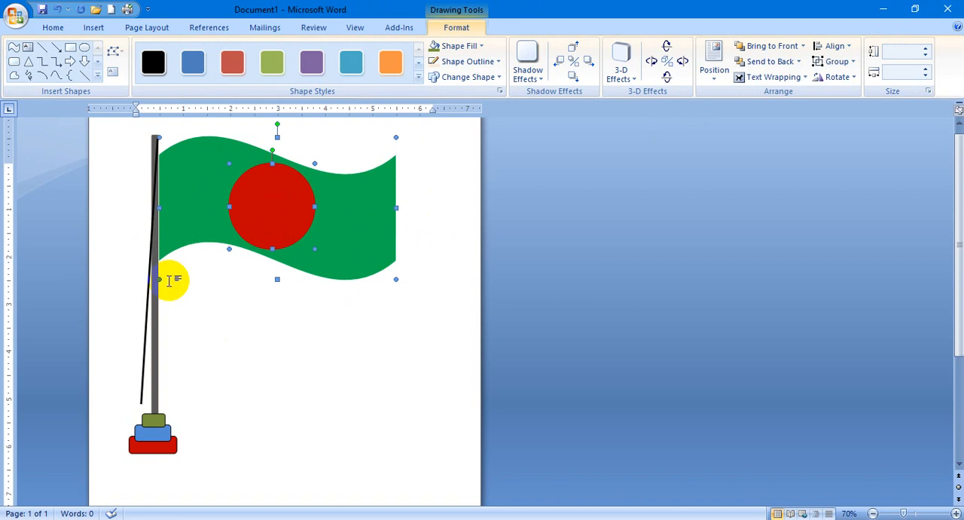
shift+click(158, 308)
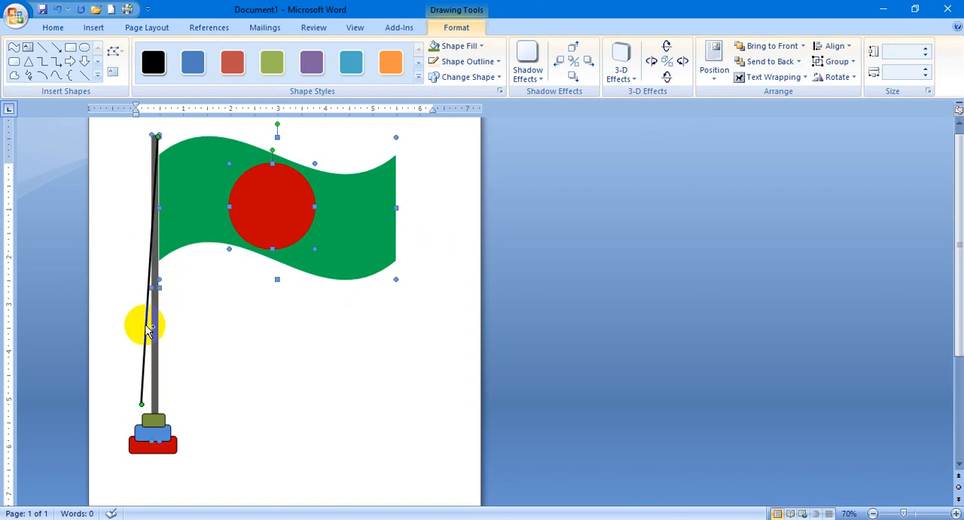
shift+click(155, 420)
shift+click(157, 434)
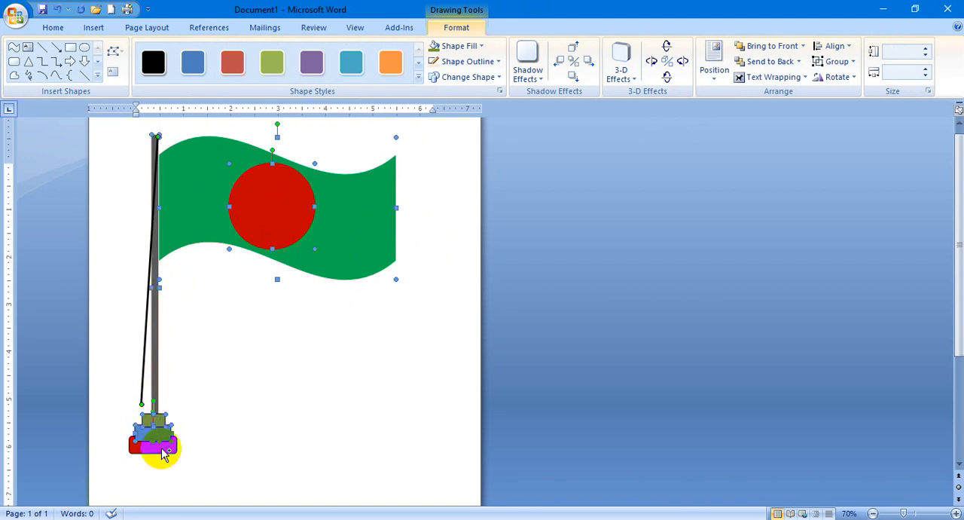
shift+click(159, 450)
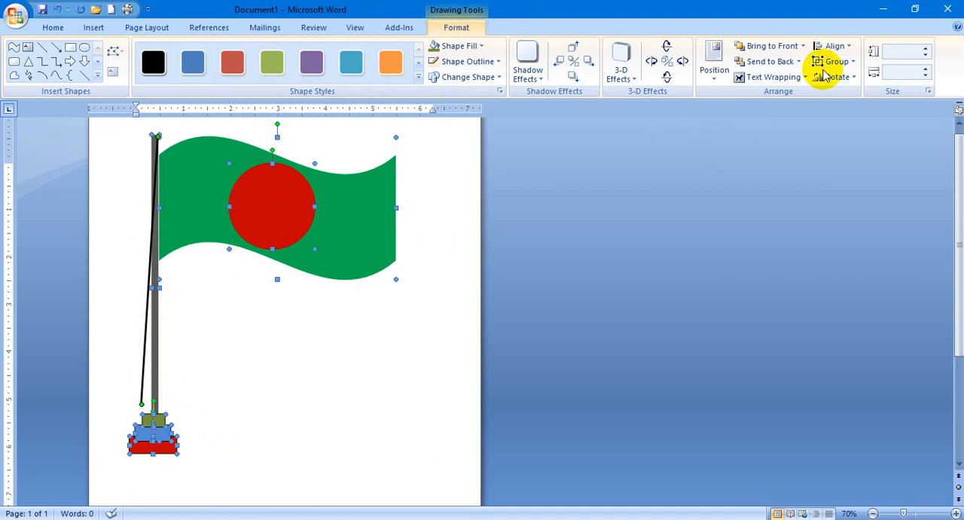
mouse_move(334, 240)
mouse_down()
mouse_move(388, 244)
mouse_move(351, 239)
mouse_up()
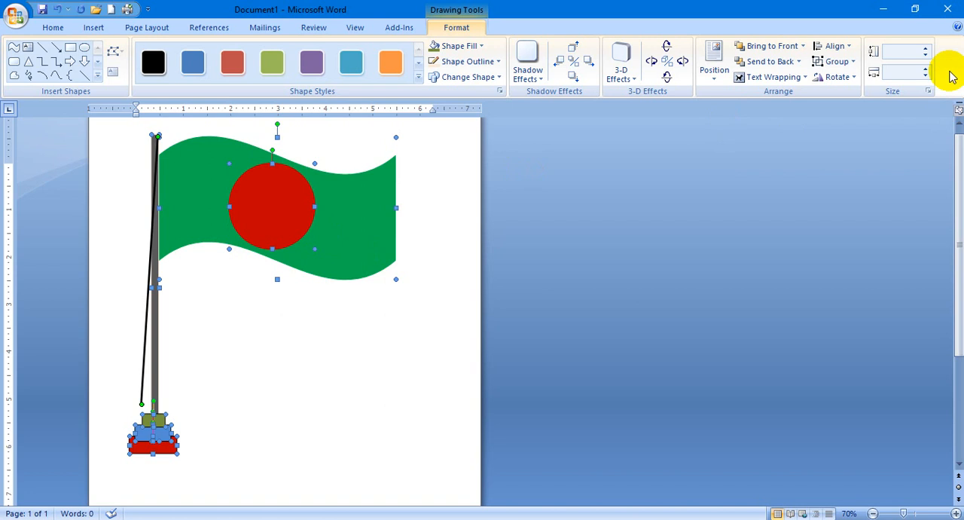
click(849, 63)
click(844, 80)
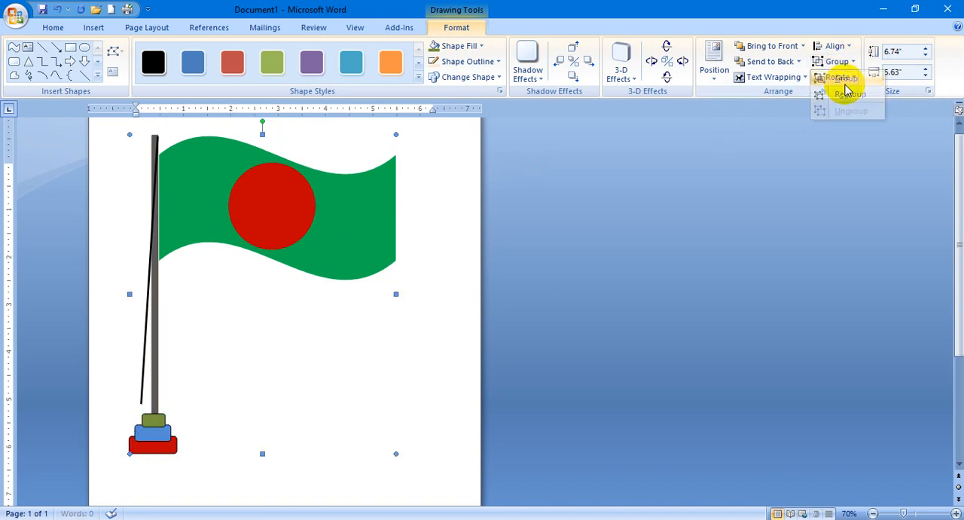
click(478, 318)
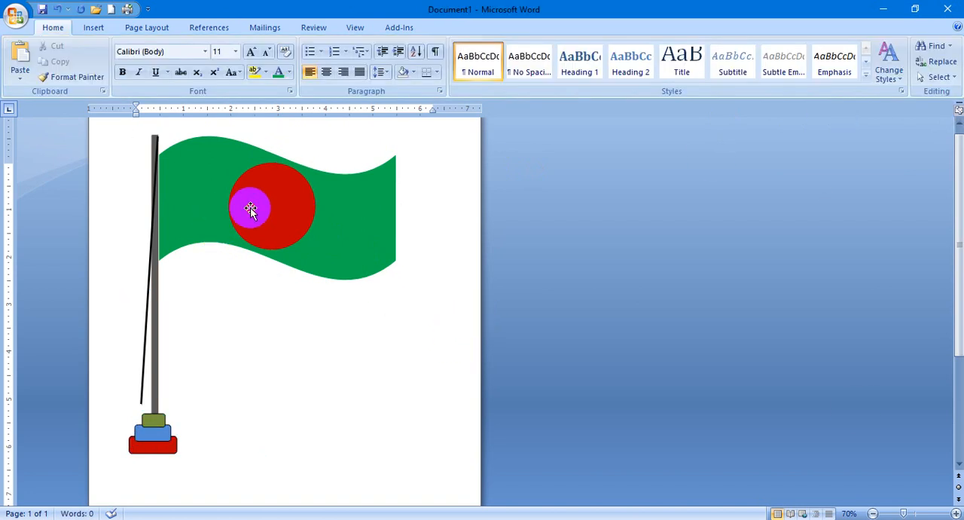
Apply the second shadow of the Additional Shadow Styles to the grouped flag drawing, and move the drawing slightly right and down.
click(251, 209)
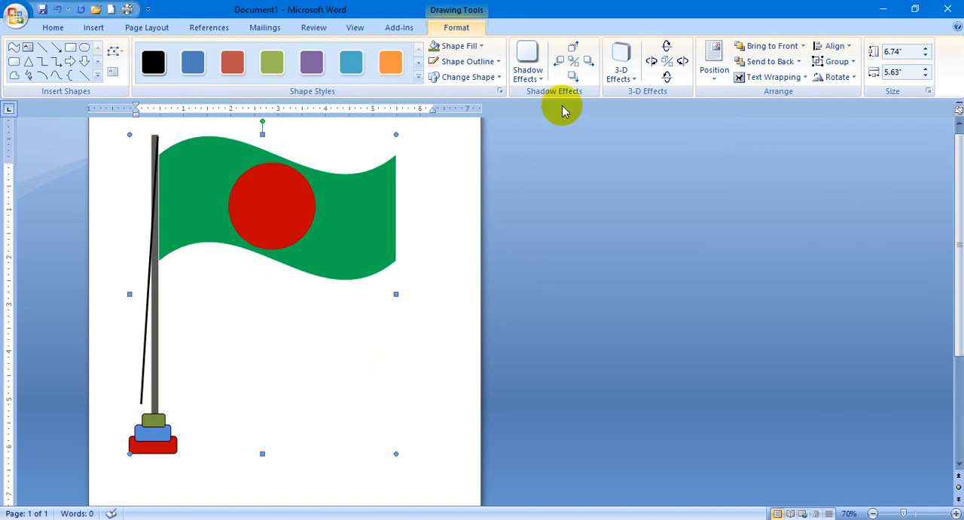
click(535, 75)
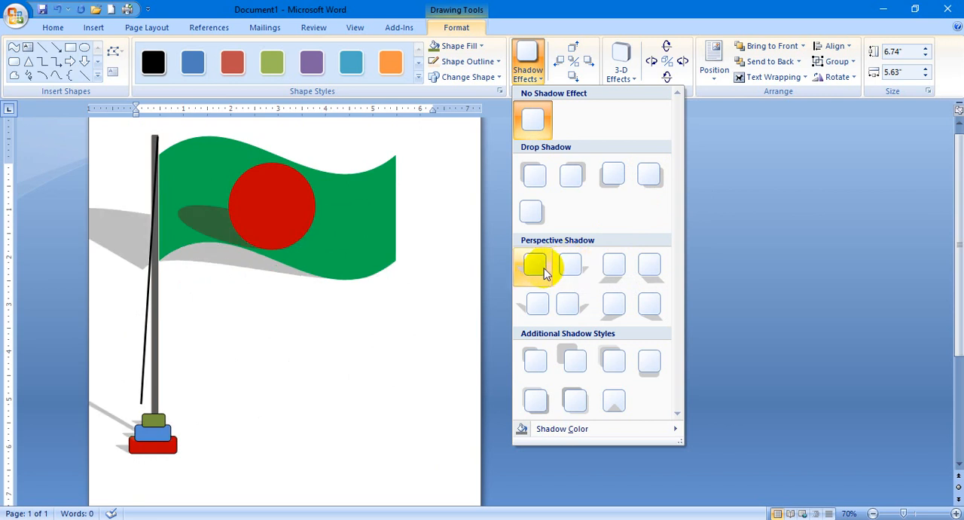
click(563, 354)
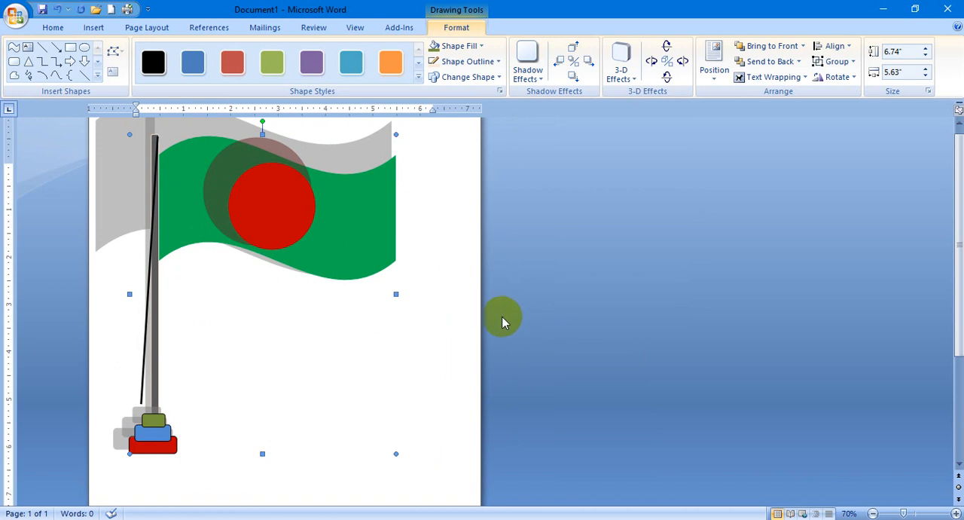
drag(346, 236, 379, 250)
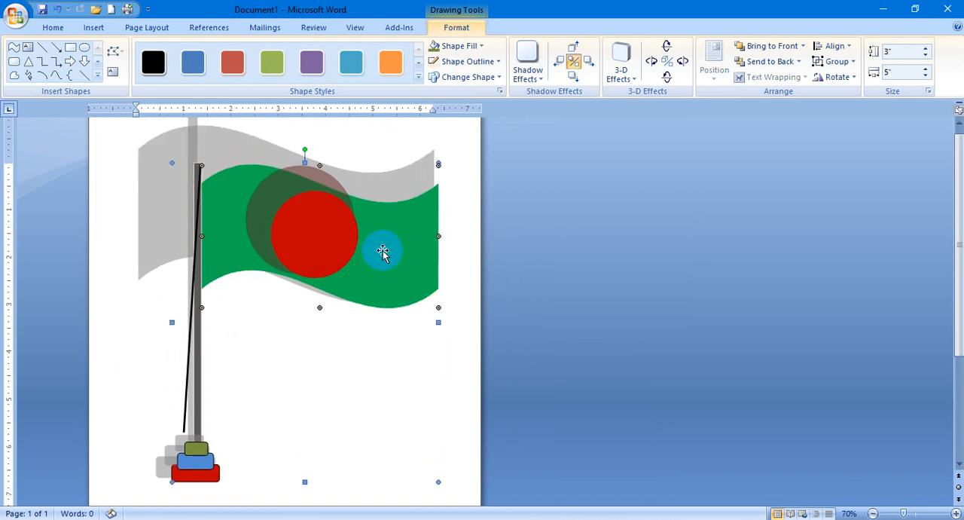
Toggle the shadow of only the wavy green flag off and on repeatedly, ending with it off, and clear the selection.
click(575, 62)
click(580, 63)
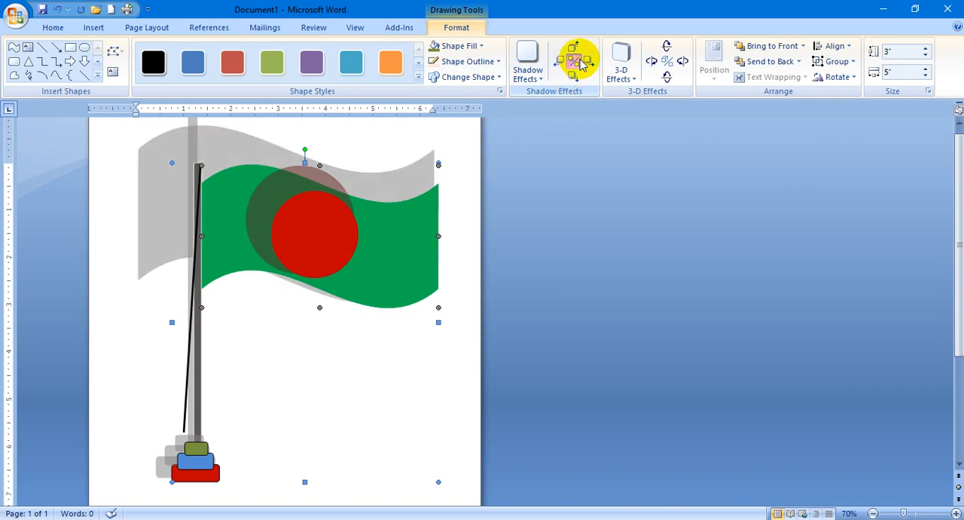
click(580, 63)
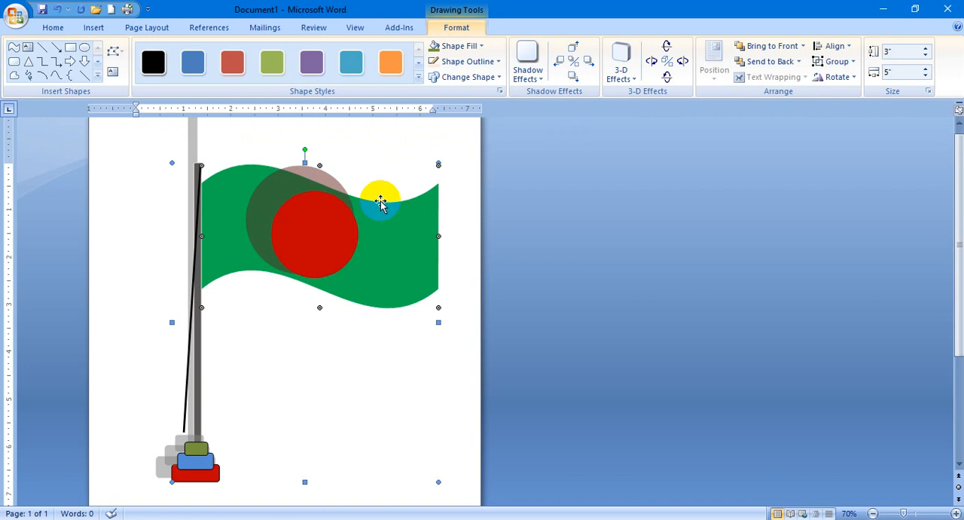
click(577, 63)
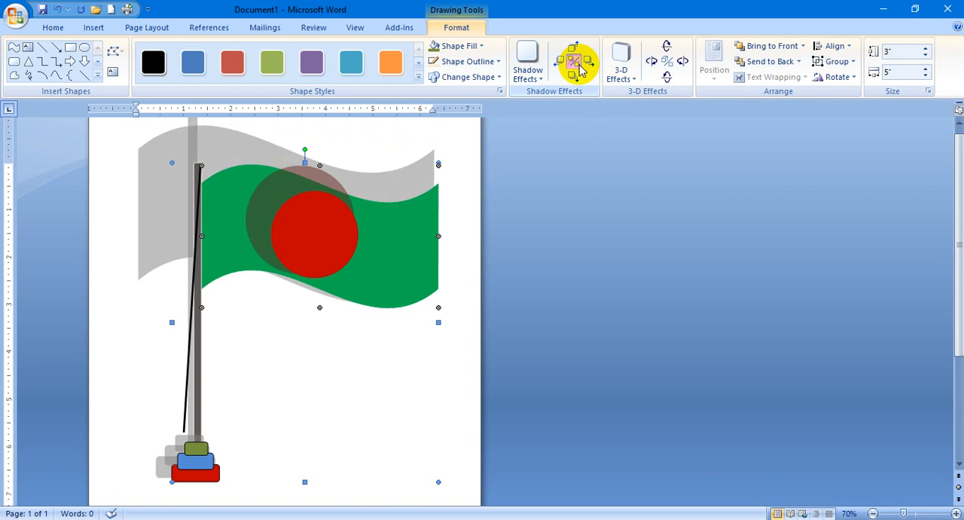
click(576, 64)
click(577, 63)
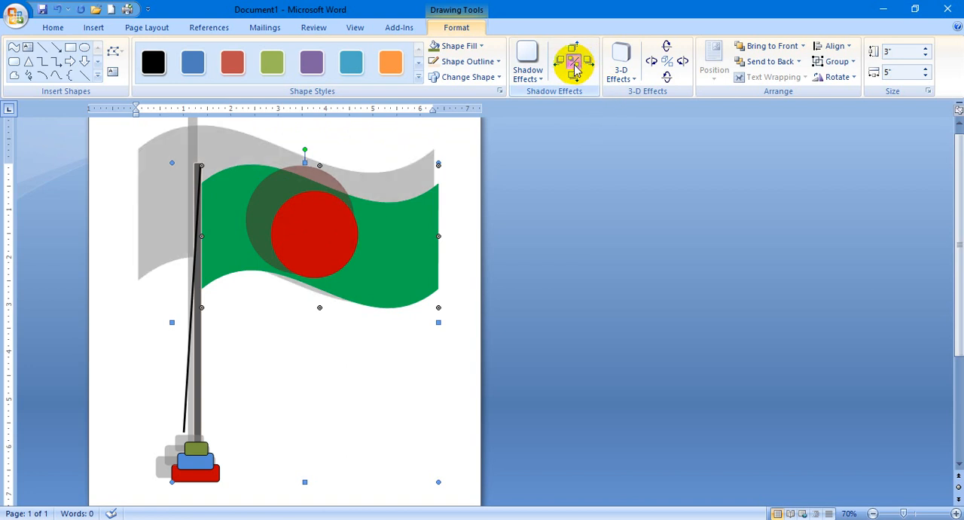
click(576, 63)
click(411, 414)
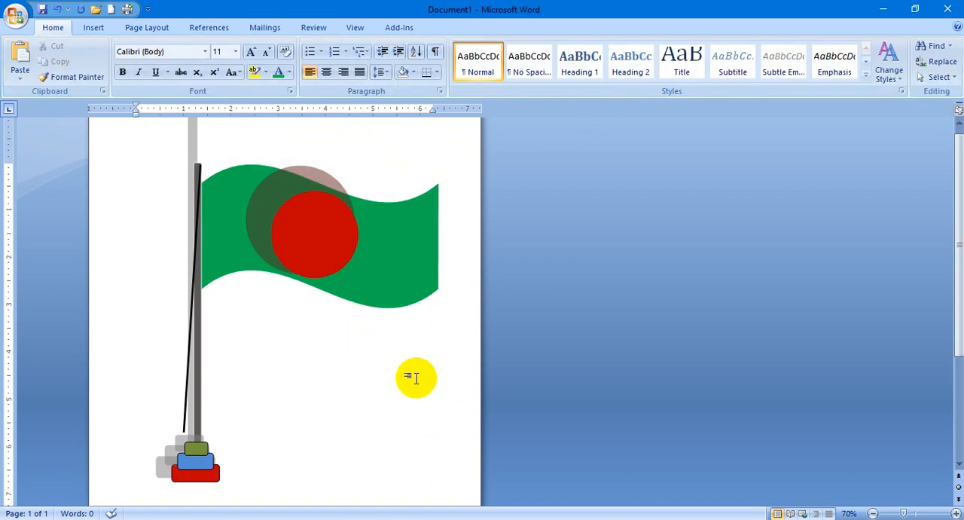
Select the whole grouped drawing and toggle its shadow off and on, ending with the shadow on for all shapes.
click(412, 253)
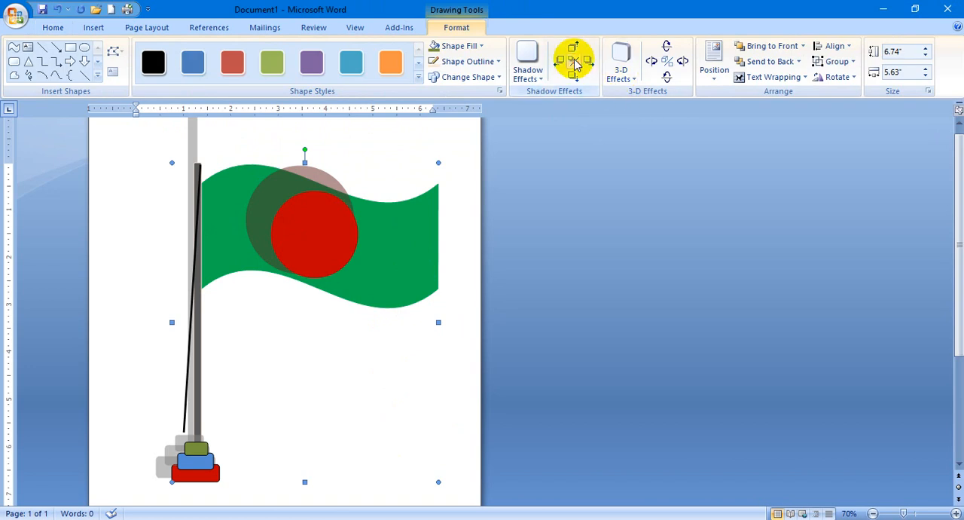
click(577, 64)
click(577, 64)
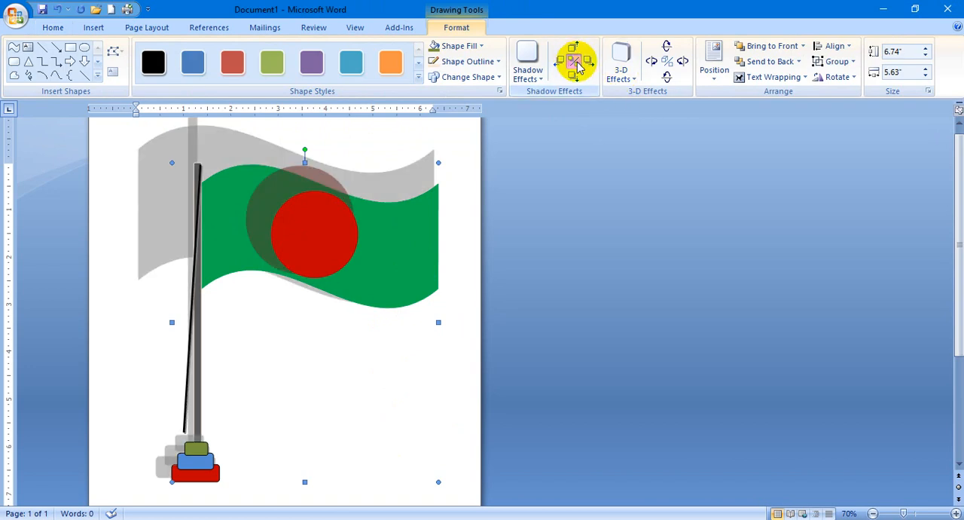
click(577, 64)
click(577, 64)
click(577, 64)
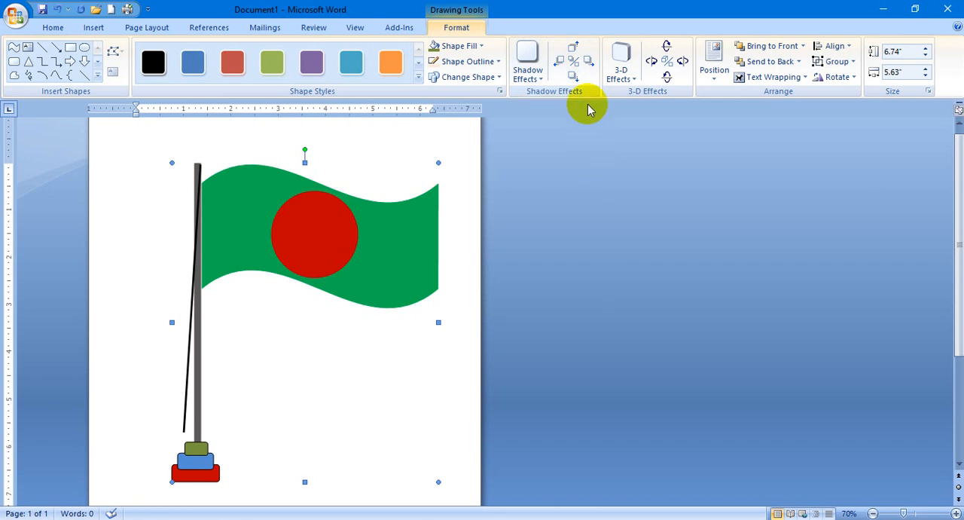
click(580, 65)
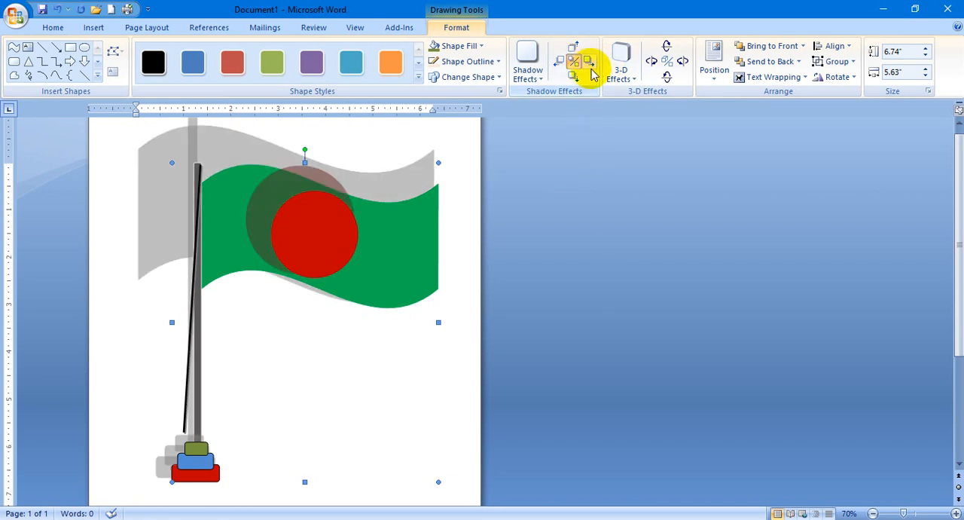
Nudge the shadow of the grouped flag drawing to the right in repeated small increments.
click(590, 67)
click(590, 68)
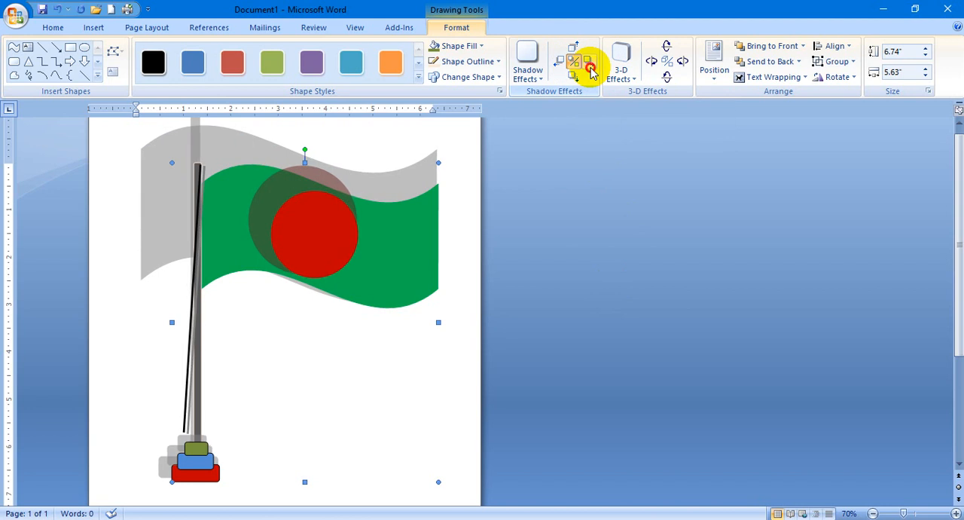
click(591, 68)
click(591, 68)
click(591, 68)
click(591, 68)
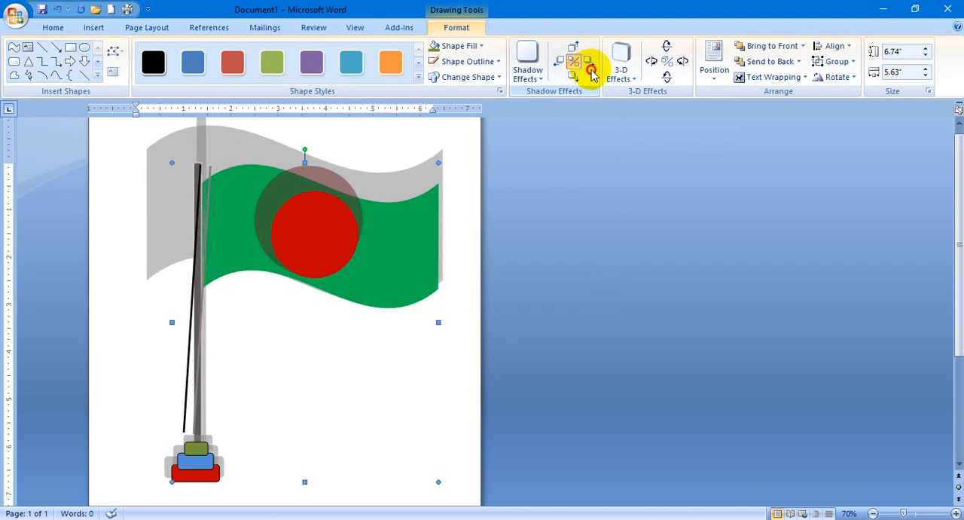
click(590, 64)
click(590, 63)
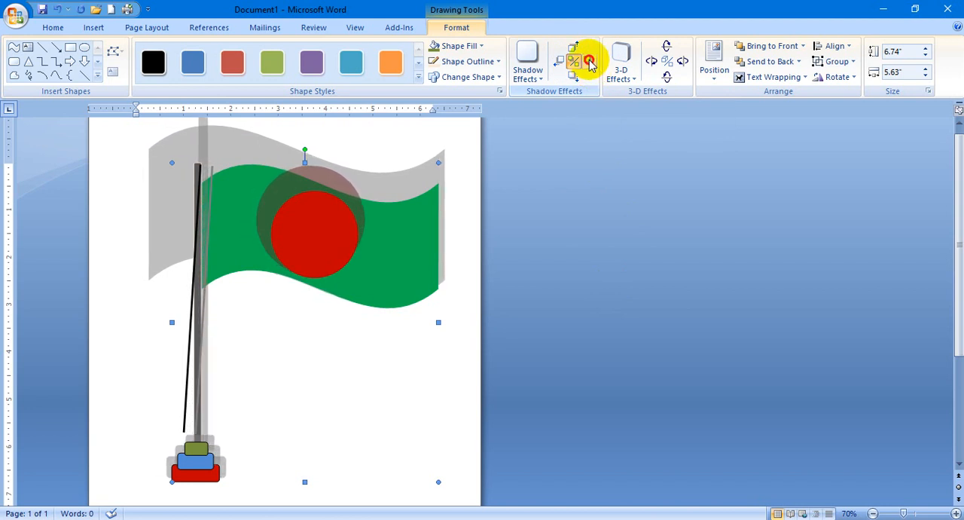
click(591, 64)
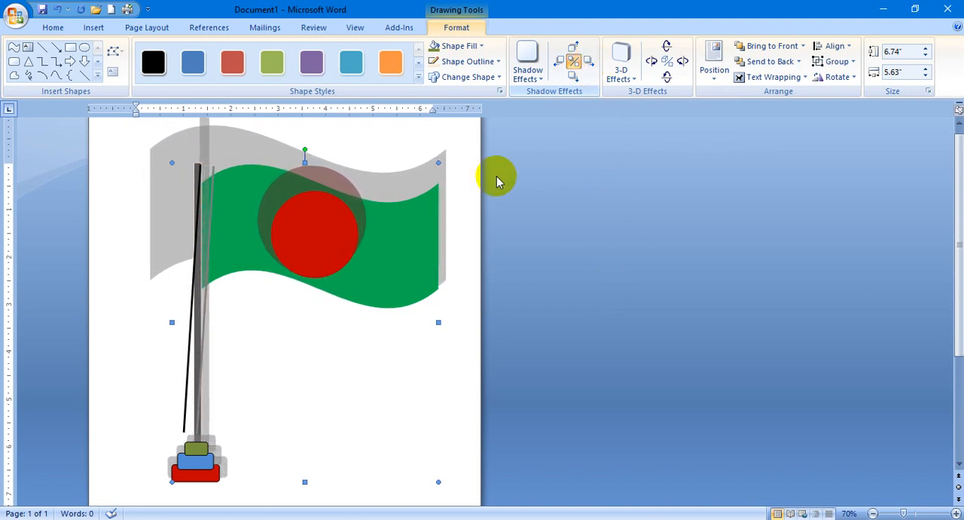
Nudge the drawing's shadow slightly left and up, and bring it down in several small increments.
click(565, 63)
click(574, 46)
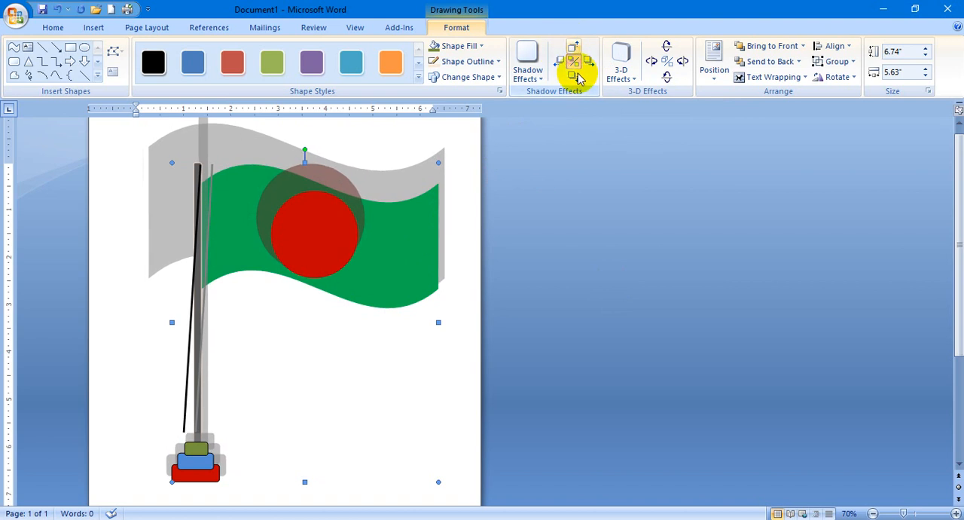
click(574, 78)
click(574, 79)
click(575, 78)
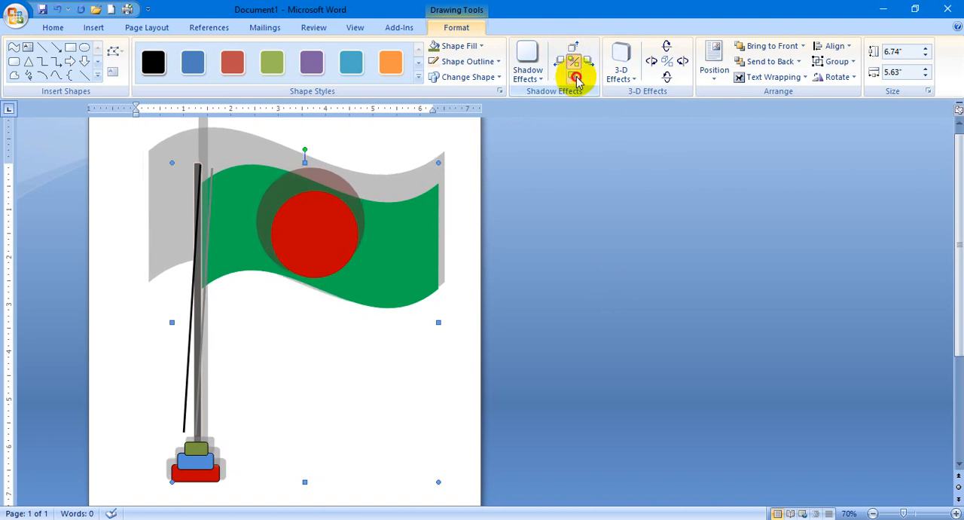
click(575, 79)
click(575, 79)
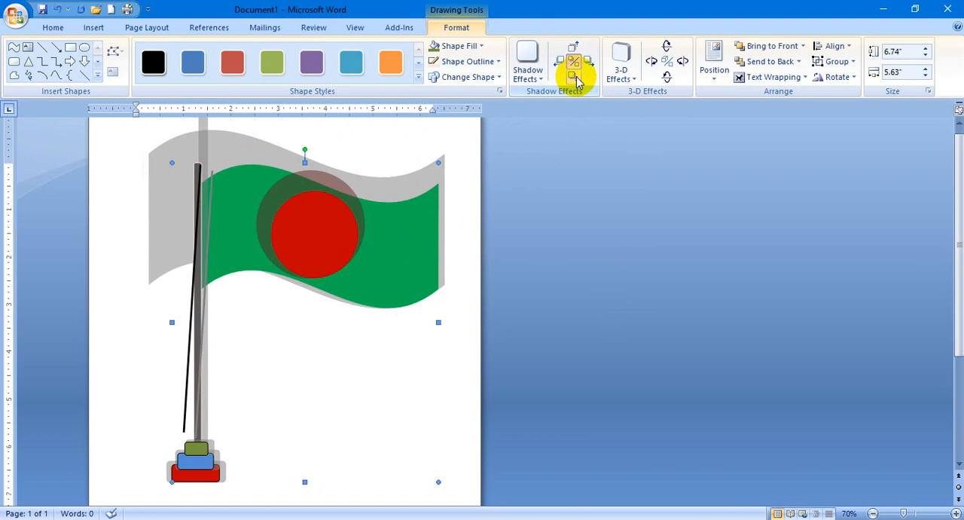
Apply a 3-D effect to the grouped flag drawing and tilt it to the right in repeated increments.
click(620, 76)
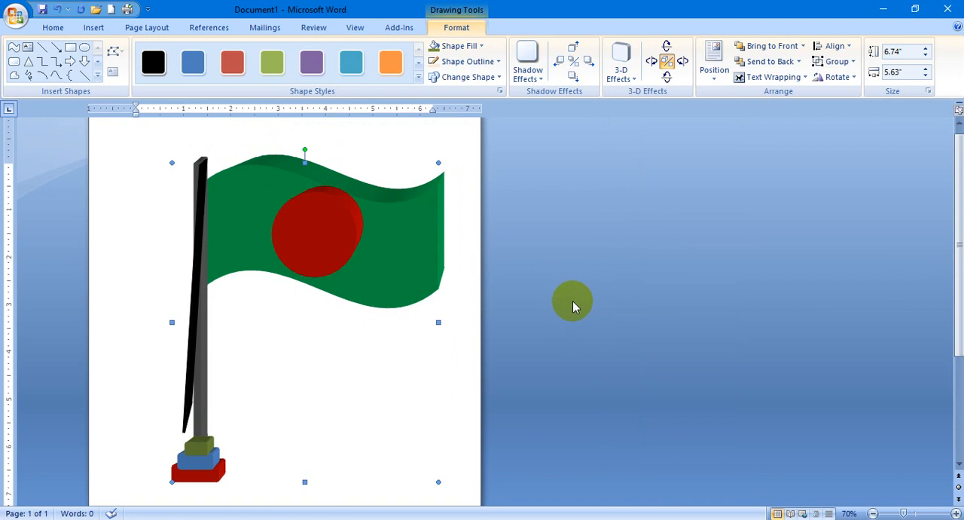
click(681, 62)
click(682, 61)
click(682, 62)
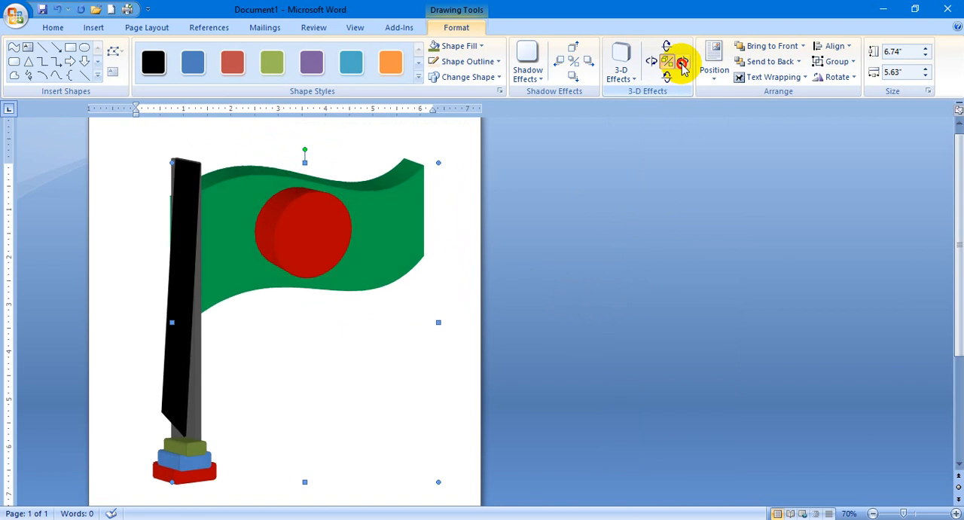
click(681, 62)
click(681, 62)
click(682, 63)
click(682, 63)
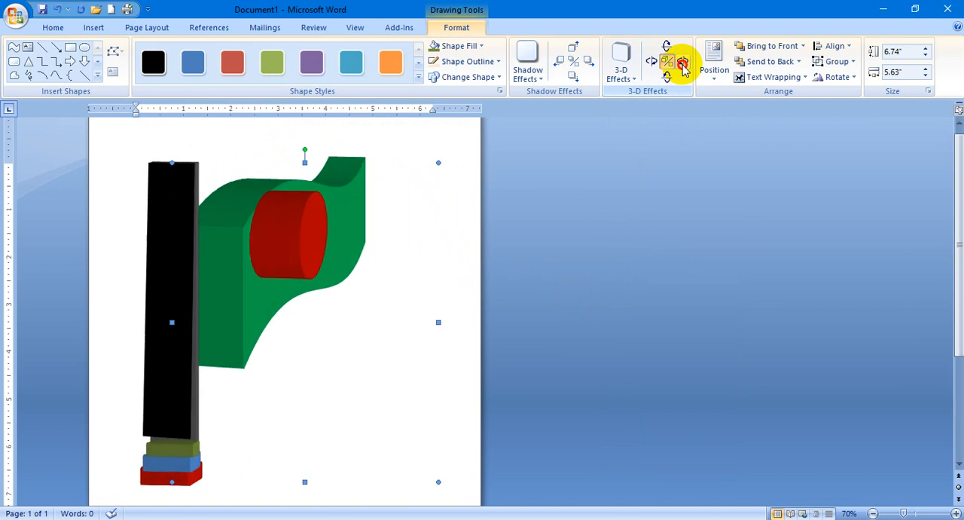
click(681, 64)
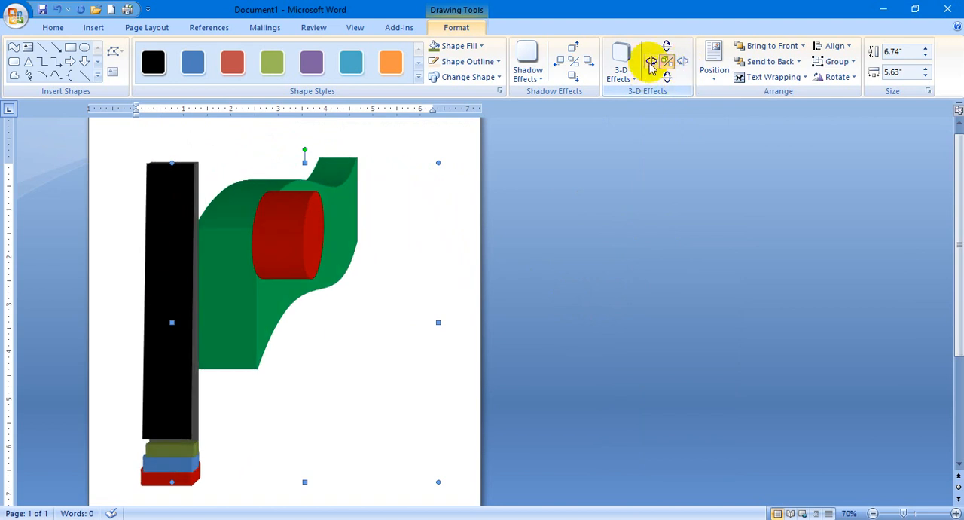
Tilt the 3-D flag drawing back to the left until the flag faces nearly forward.
click(651, 62)
click(650, 62)
click(650, 62)
click(651, 61)
click(651, 62)
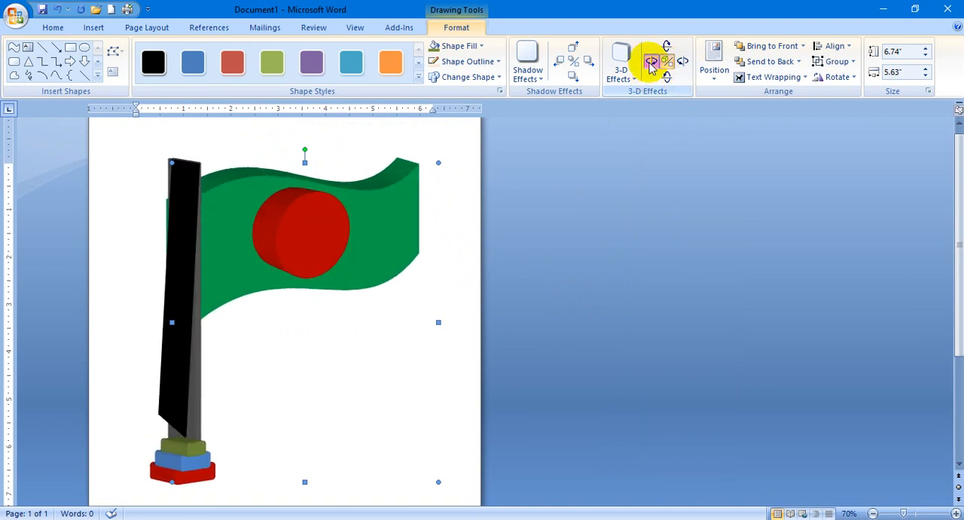
click(651, 62)
click(650, 62)
click(651, 62)
click(650, 61)
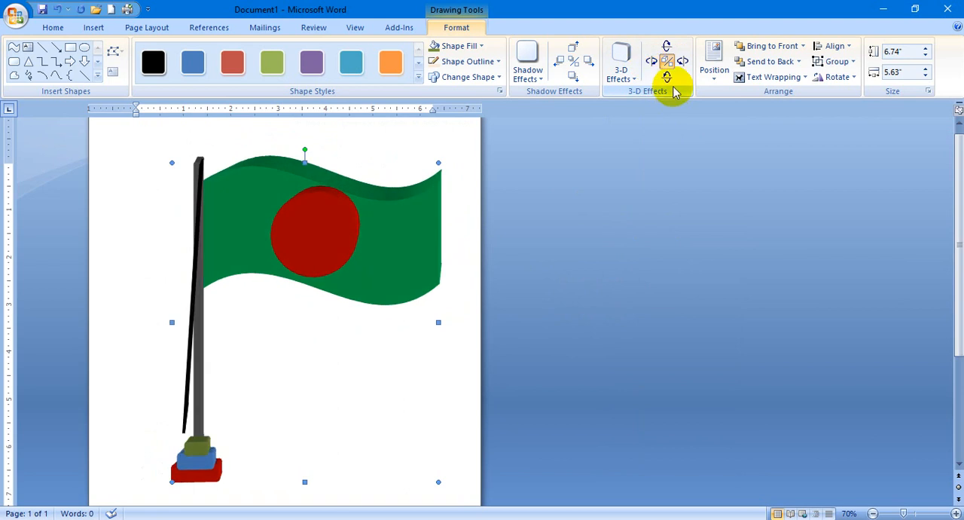
Tilt the 3-D flag drawing downward in repeated increments.
click(668, 77)
click(668, 78)
click(668, 78)
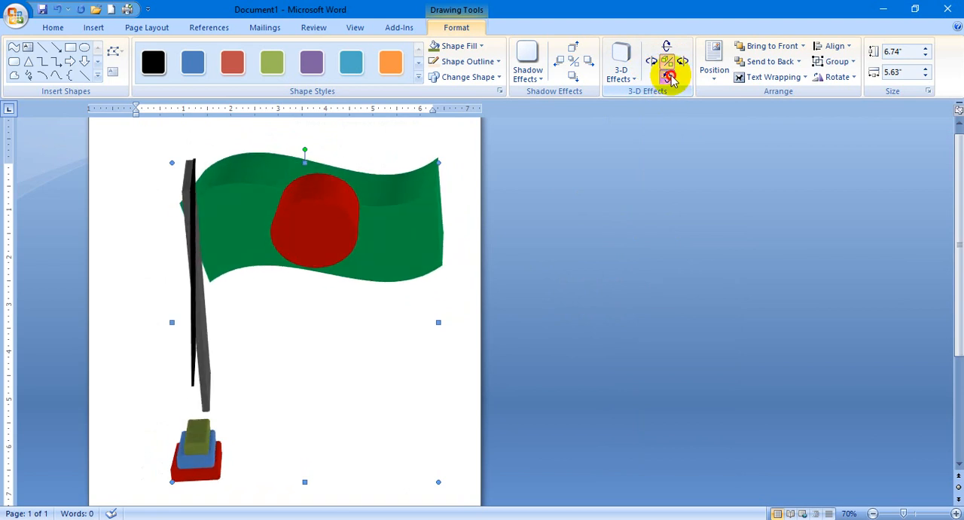
click(668, 77)
click(668, 78)
click(668, 78)
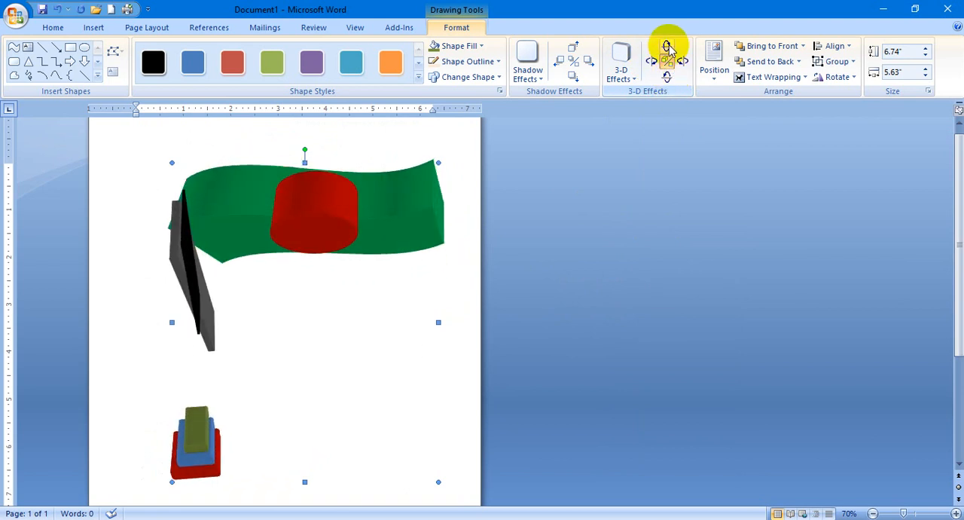
Tilt the 3-D flag drawing back up in repeated increments, and turn its 3-D effect off.
click(668, 47)
click(667, 47)
click(667, 47)
click(667, 47)
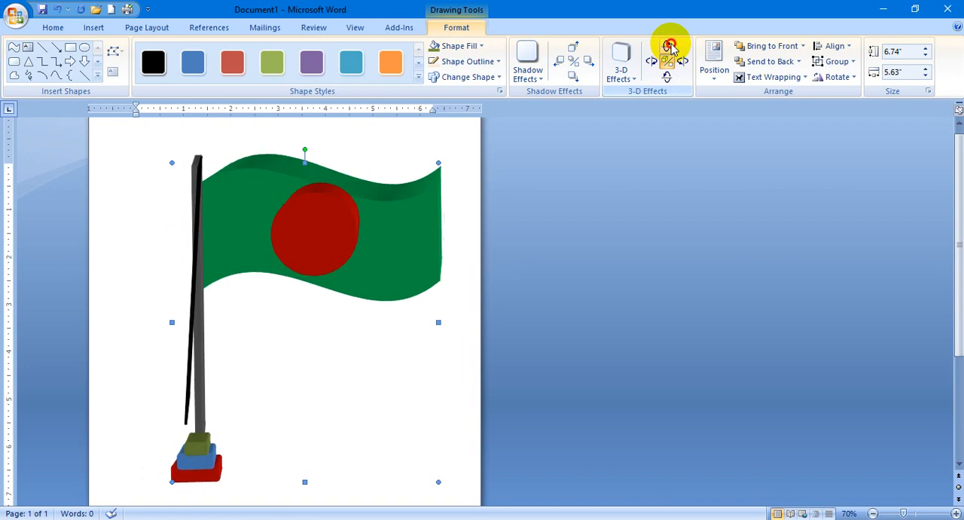
click(668, 47)
click(668, 47)
click(667, 47)
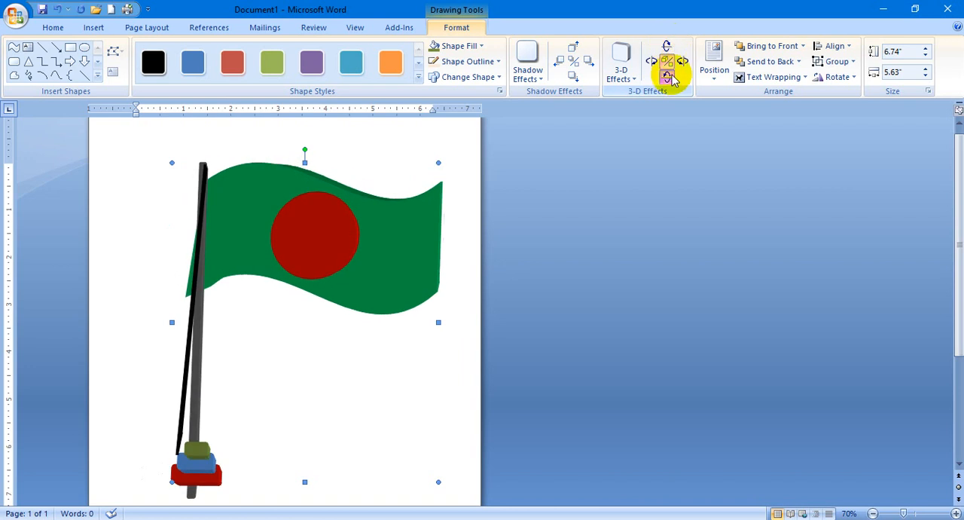
click(666, 63)
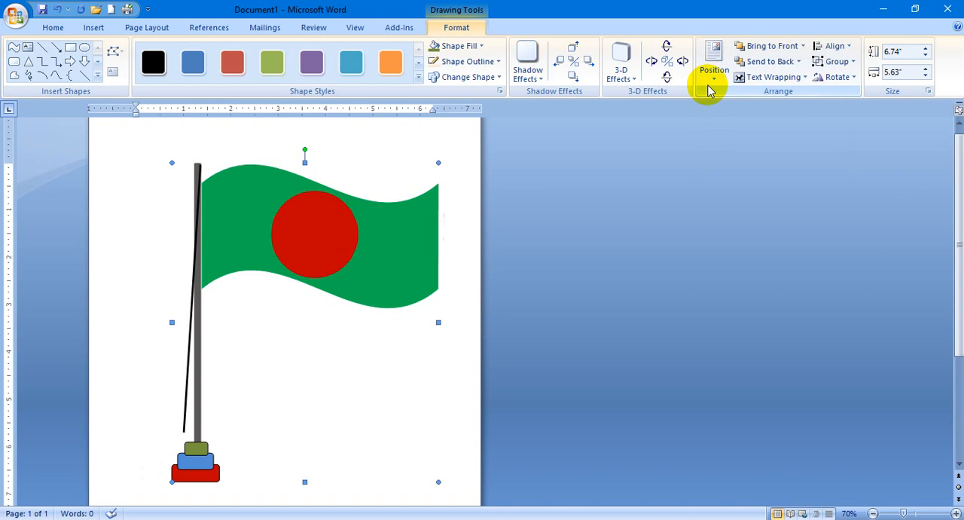
Preview the page position presets without applying one, and move the grouped flag drawing up and left on the page.
click(727, 76)
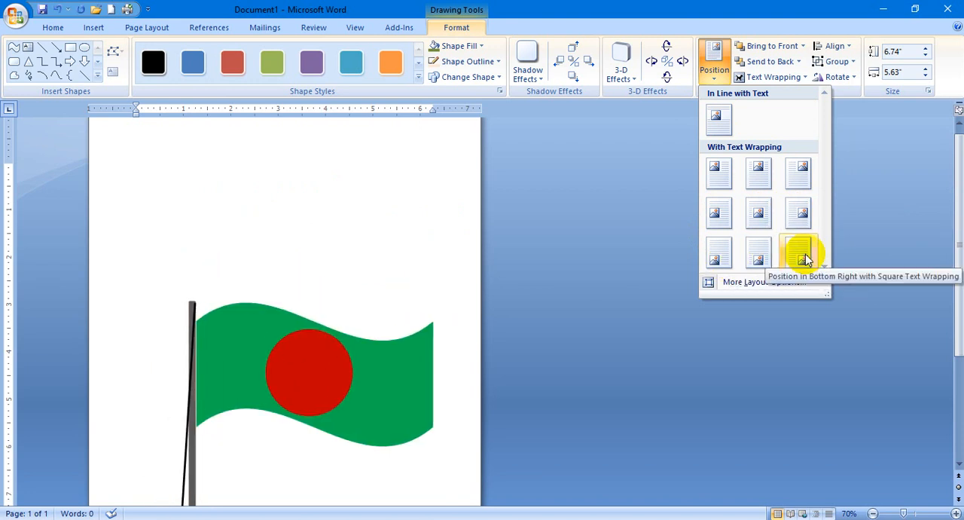
click(624, 156)
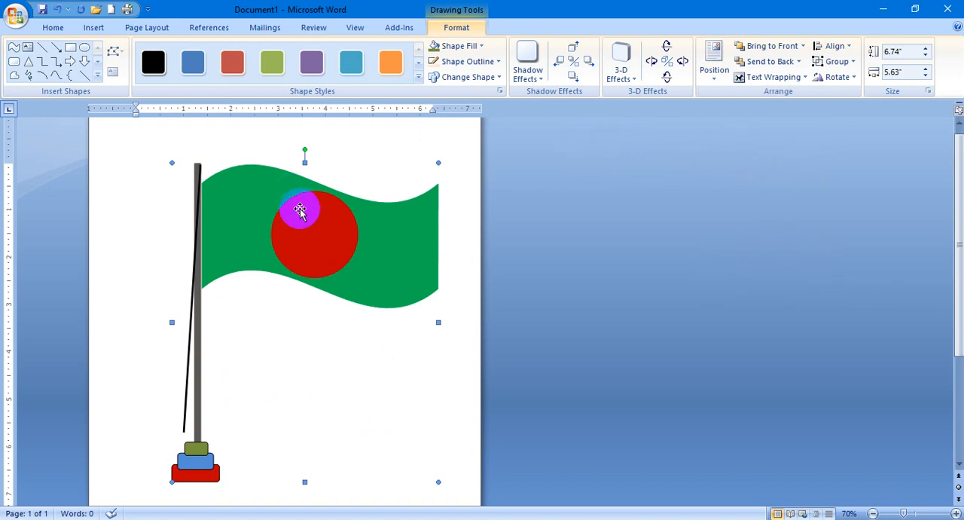
click(324, 232)
drag(324, 232, 299, 215)
click(407, 271)
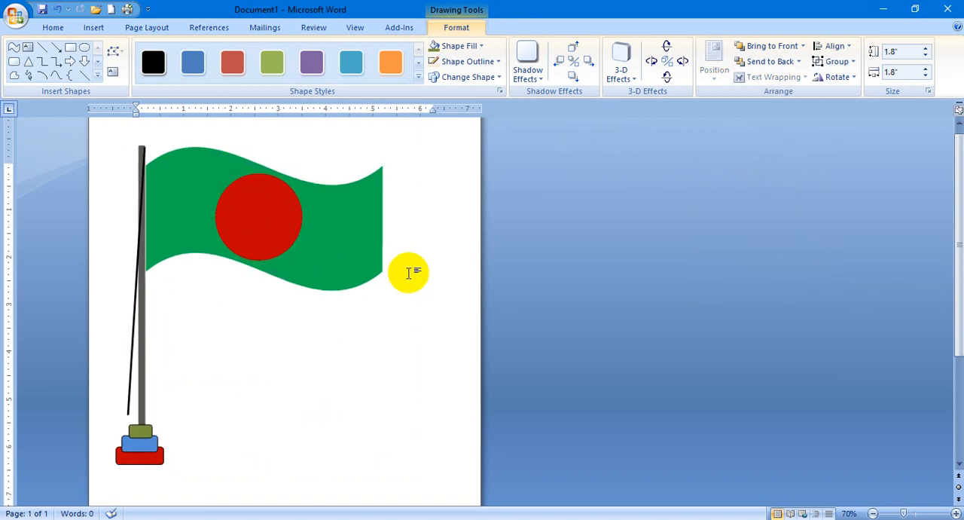
Send the green flag shape to the back within the group, and reselect the whole drawing.
click(357, 185)
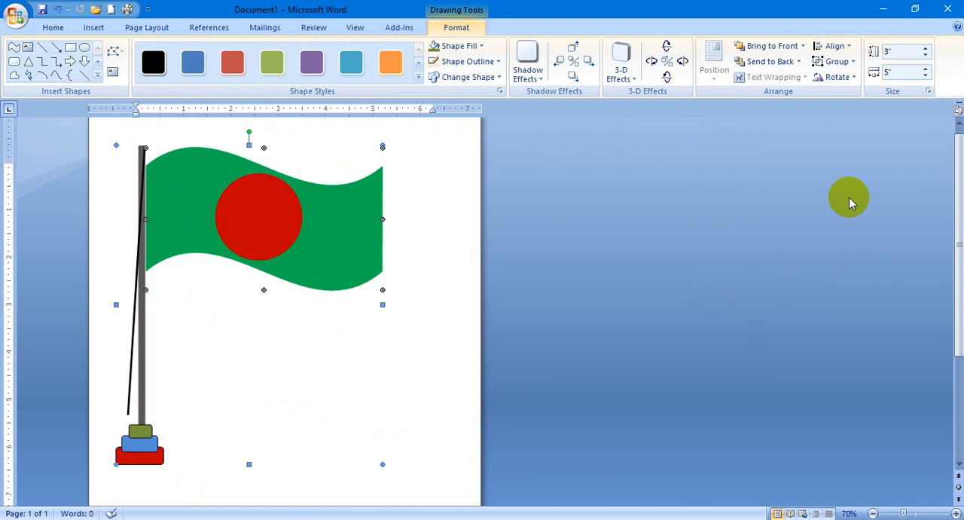
click(796, 61)
click(388, 385)
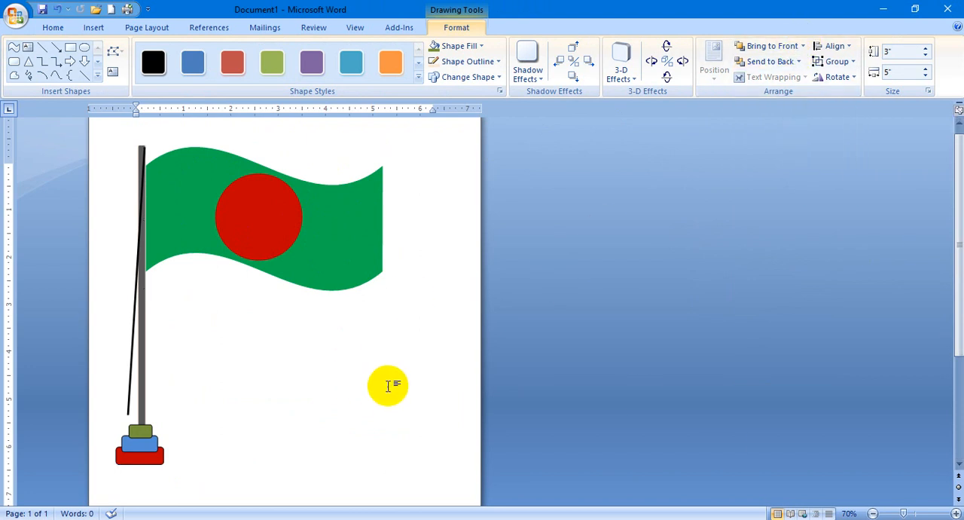
click(372, 253)
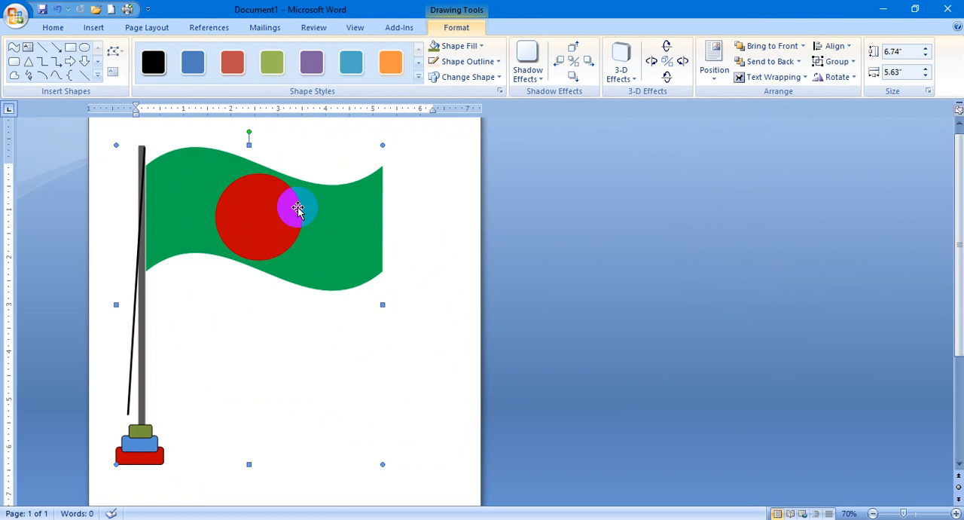
Draw a rectangle about 5.87" high by 4.61" wide over the flag and a triangle about 2.7" by 4.76" across its upper part.
click(70, 46)
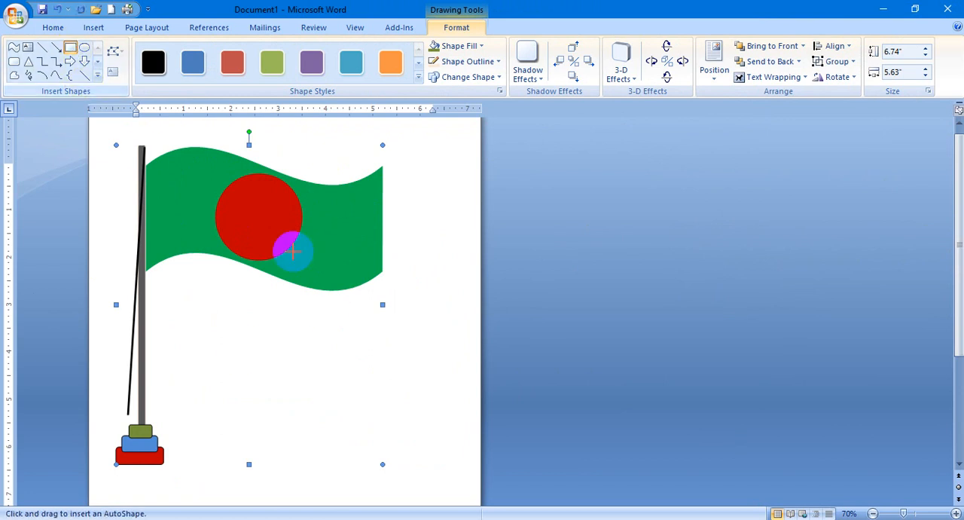
drag(233, 143, 450, 419)
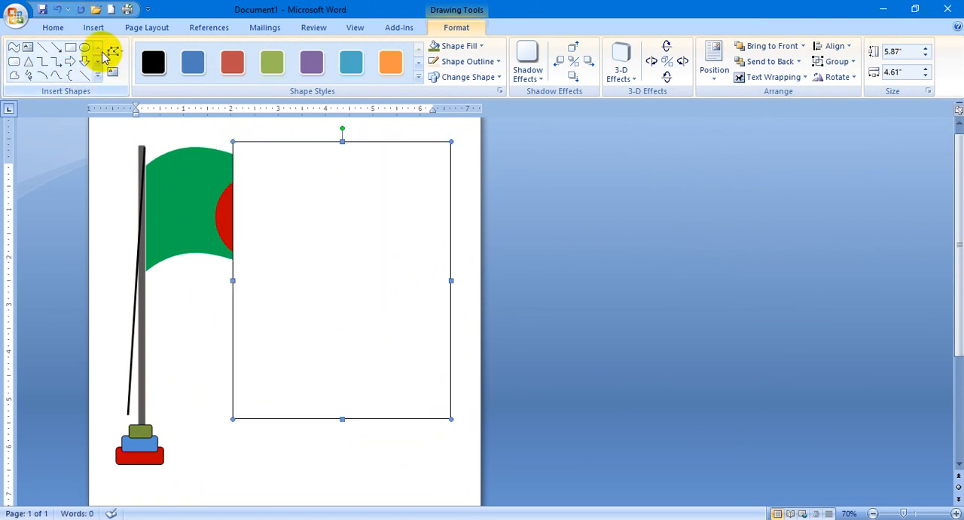
click(28, 61)
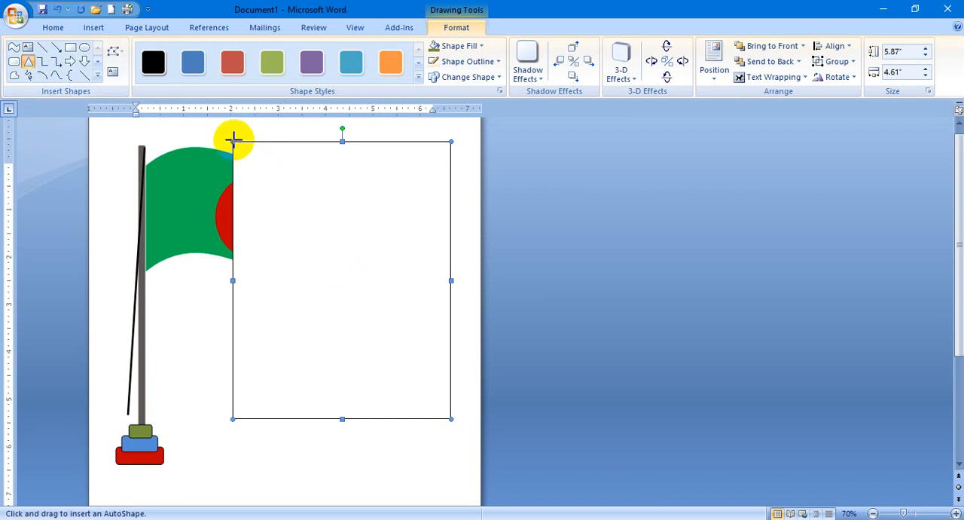
drag(233, 141, 451, 256)
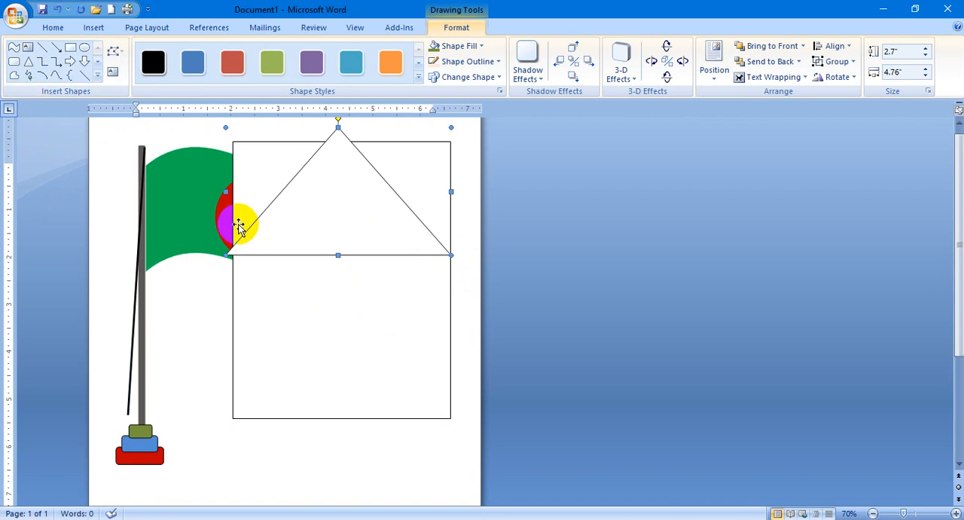
Move the rectangle down beneath the triangle, and enlarge the triangle so the roof overhangs both walls.
click(360, 379)
drag(361, 377, 362, 477)
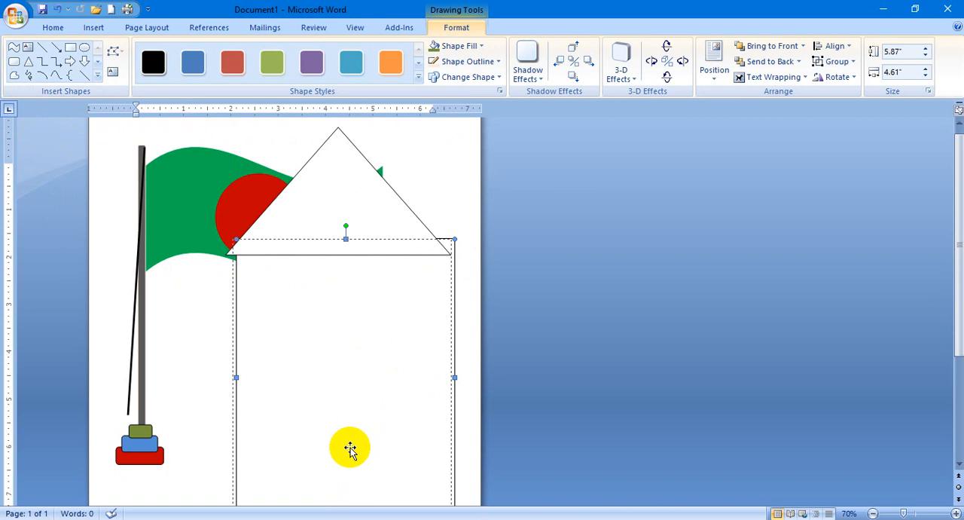
click(286, 246)
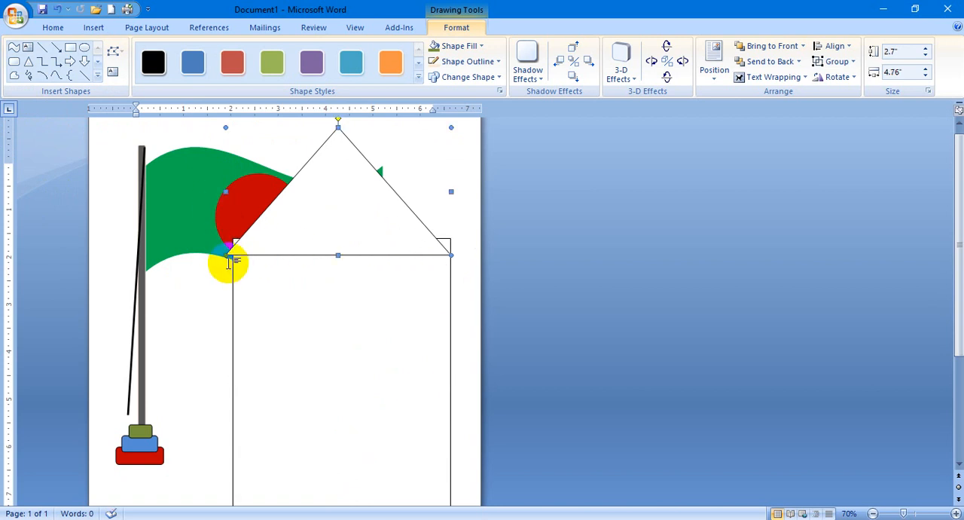
drag(225, 257, 201, 279)
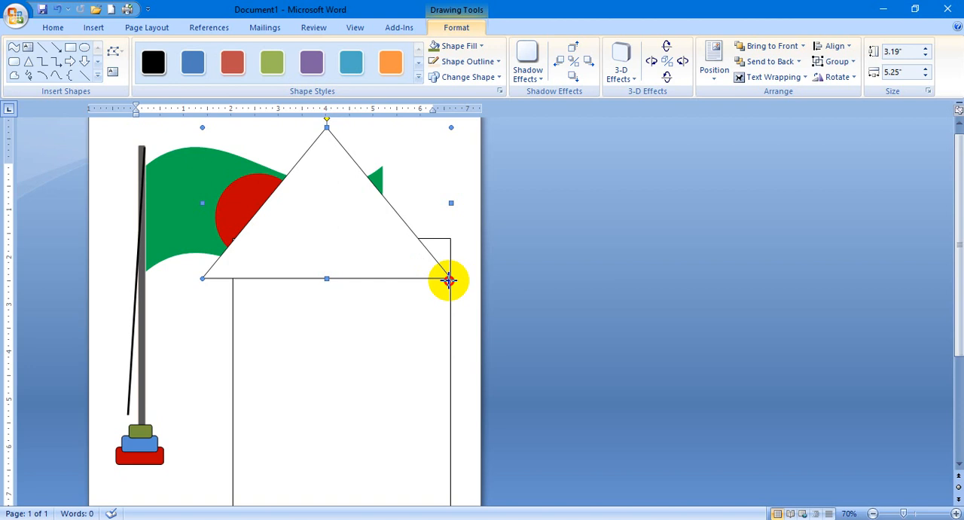
drag(448, 280, 473, 289)
Nudge the house's wall rectangle right to centre it under the roof, and shorten it to about 4.86" high.
click(403, 365)
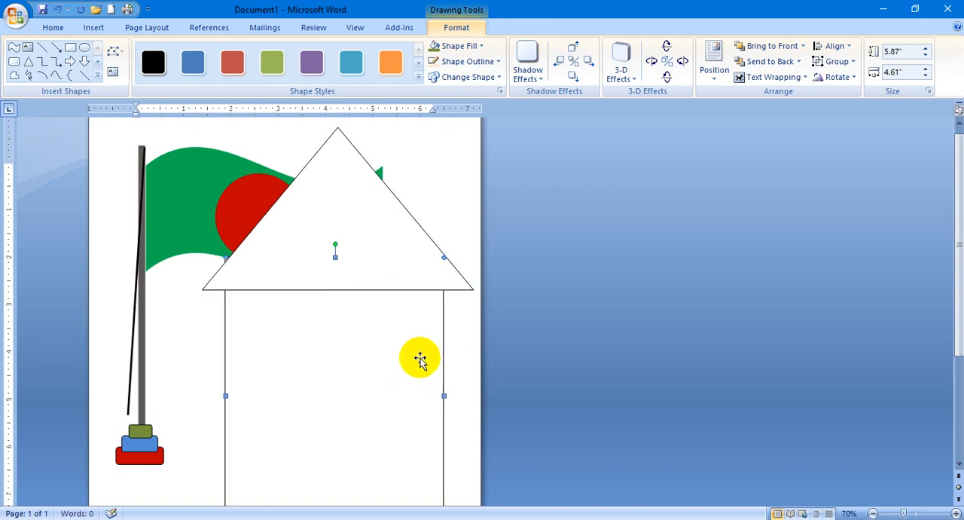
key(ctrl+Right)
key(ctrl+Right)
key(ctrl+Right)
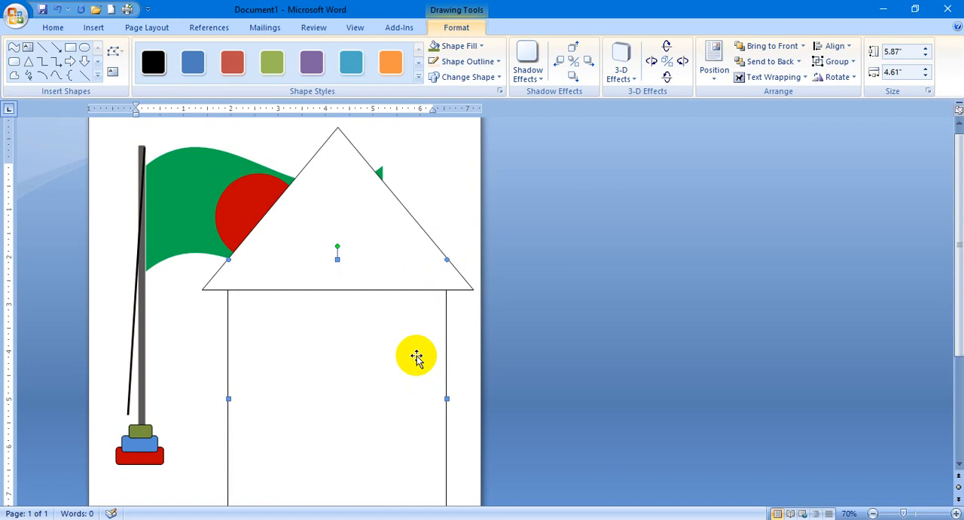
scroll(436, 382, down, 1)
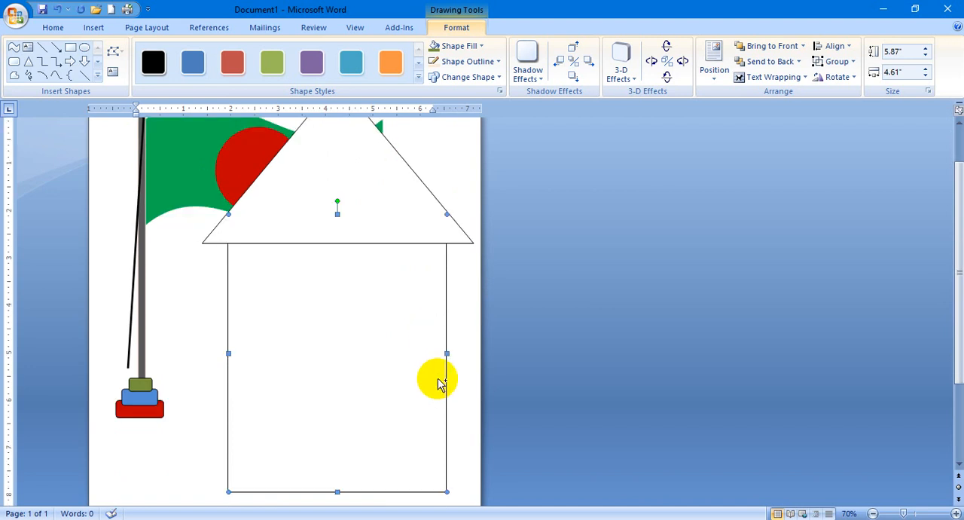
scroll(439, 381, down, 2)
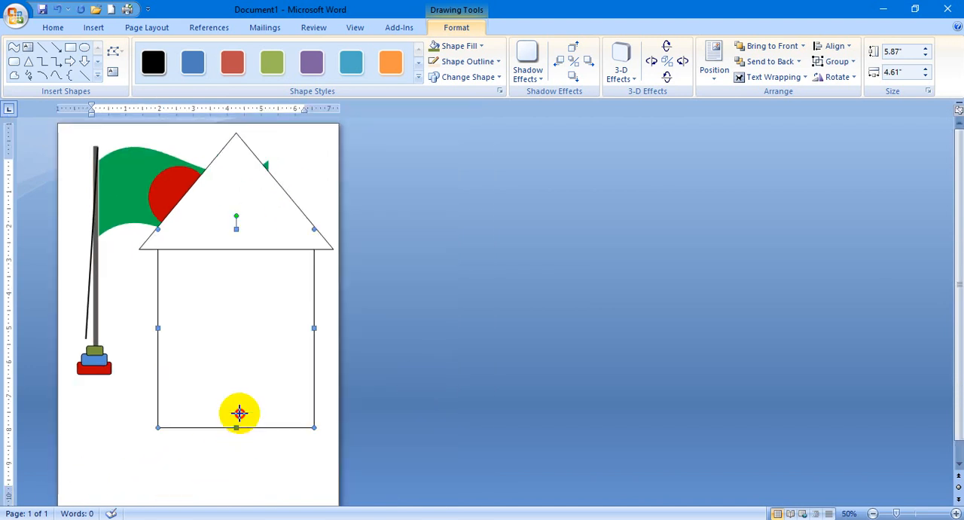
drag(236, 427, 237, 393)
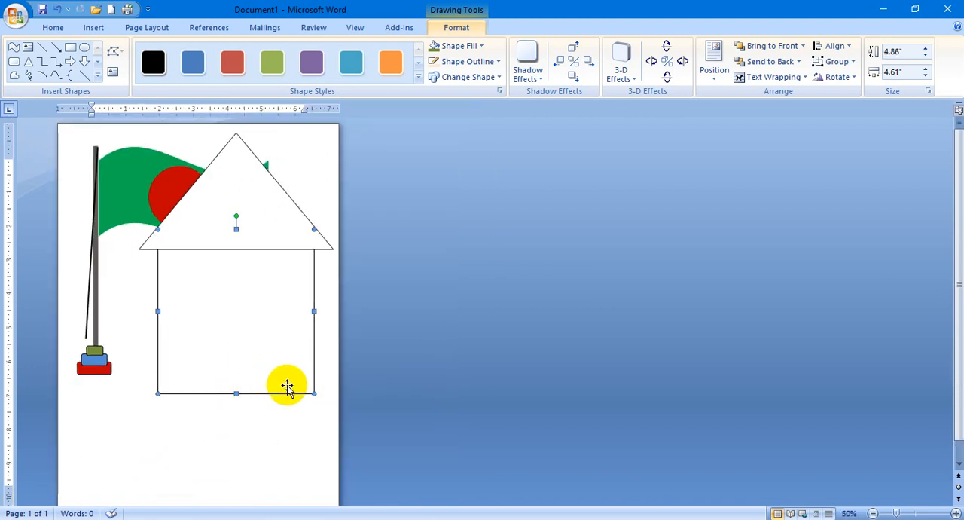
Draw a door rectangle about 3.13" high by 0.79" wide on the wall's bottom edge, and nudge it to the wall's centre.
click(69, 49)
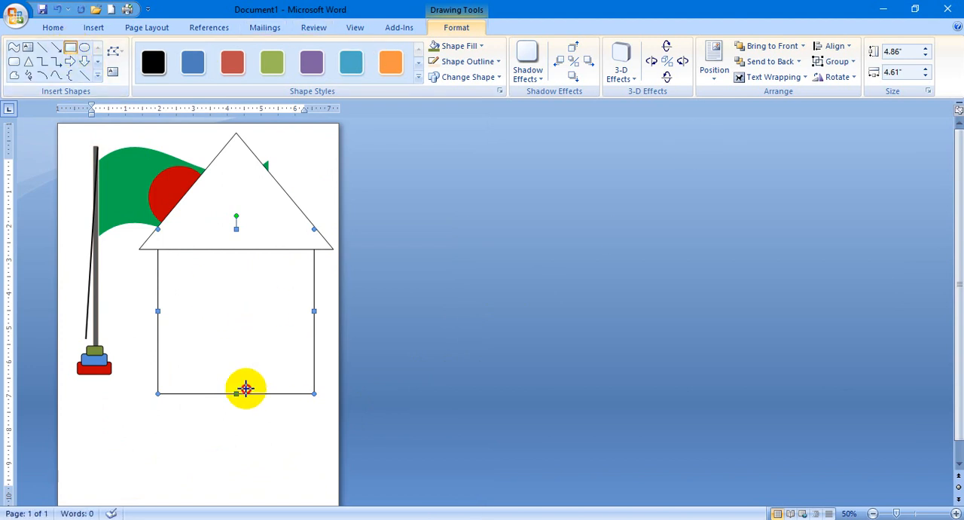
drag(245, 393, 237, 393)
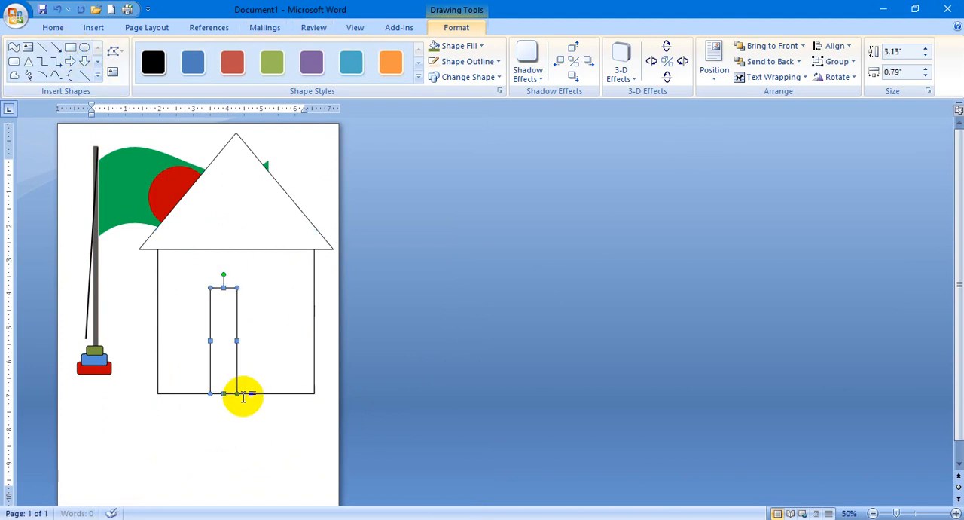
key(Left)
key(Left)
key(Left)
key(Left)
key(Left)
key(Left)
key(Left)
key(Left)
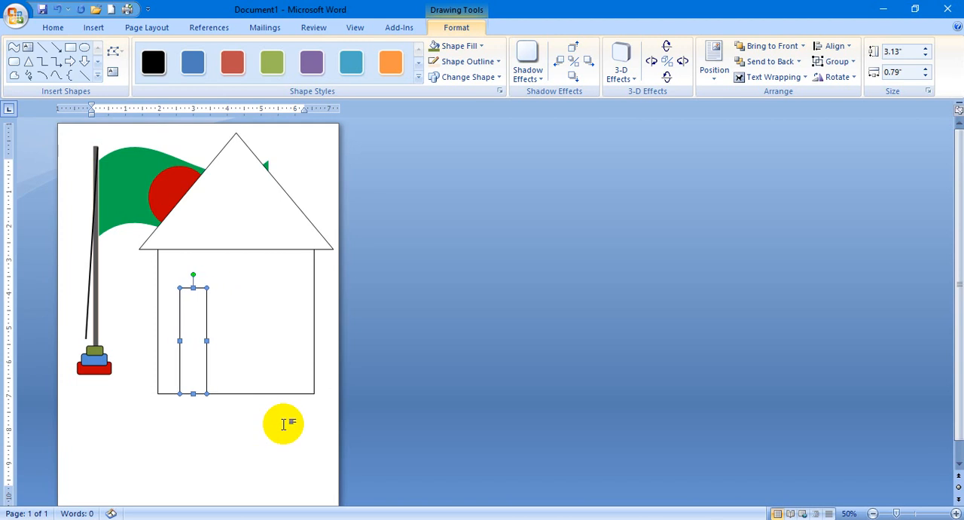
key(Right)
key(Right)
key(Right)
key(Right)
key(Right)
key(Right)
key(Right)
key(Right)
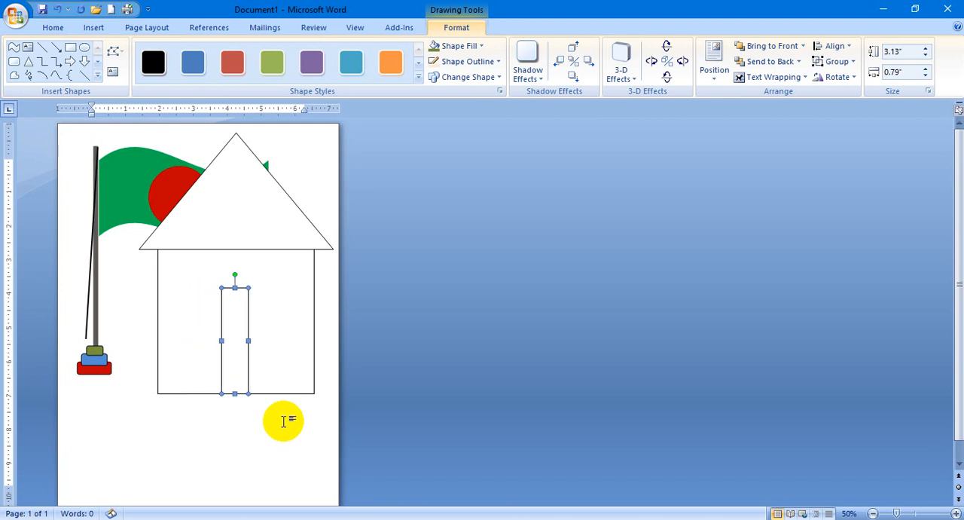
key(Right)
key(Right)
key(Left)
key(Left)
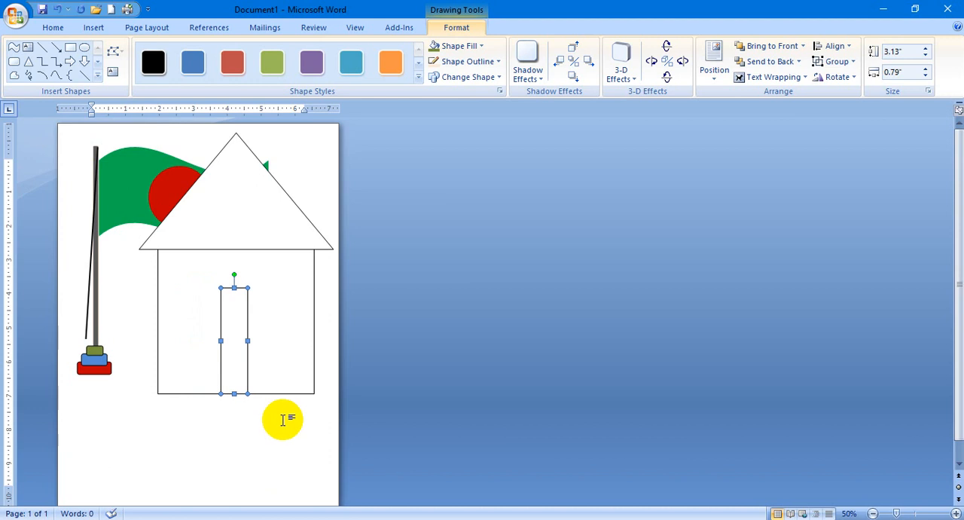
click(270, 308)
click(229, 339)
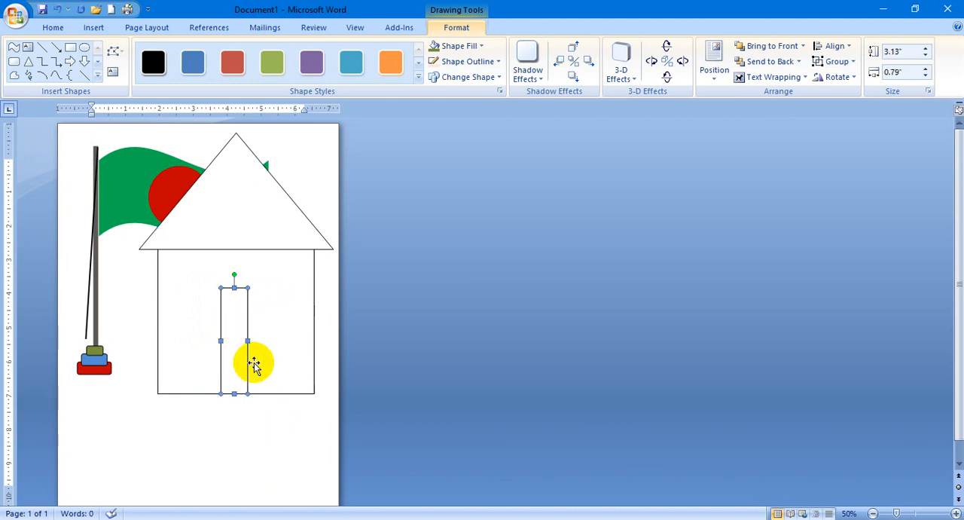
Draw a window rectangle about 1.51" high by 1.06" wide to the right of the door, and copy it to the door's left side.
click(70, 46)
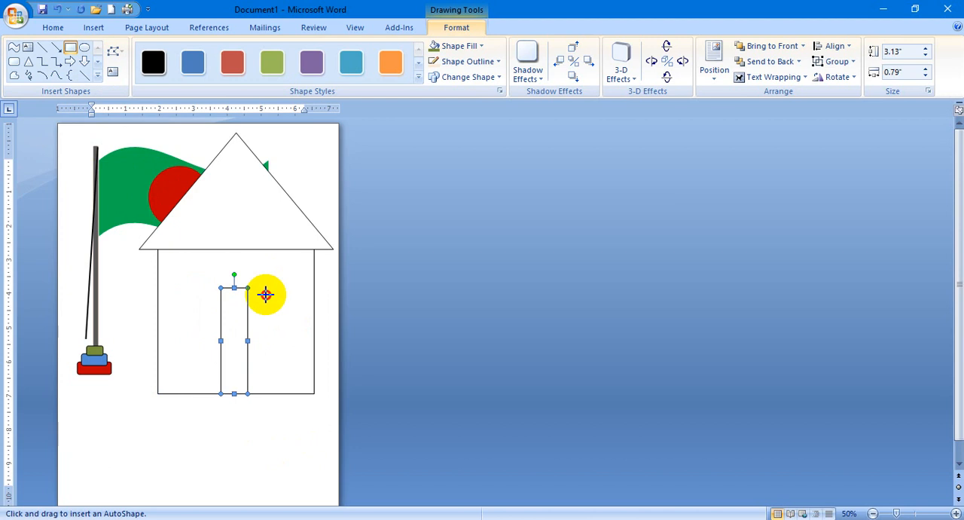
drag(266, 294, 303, 345)
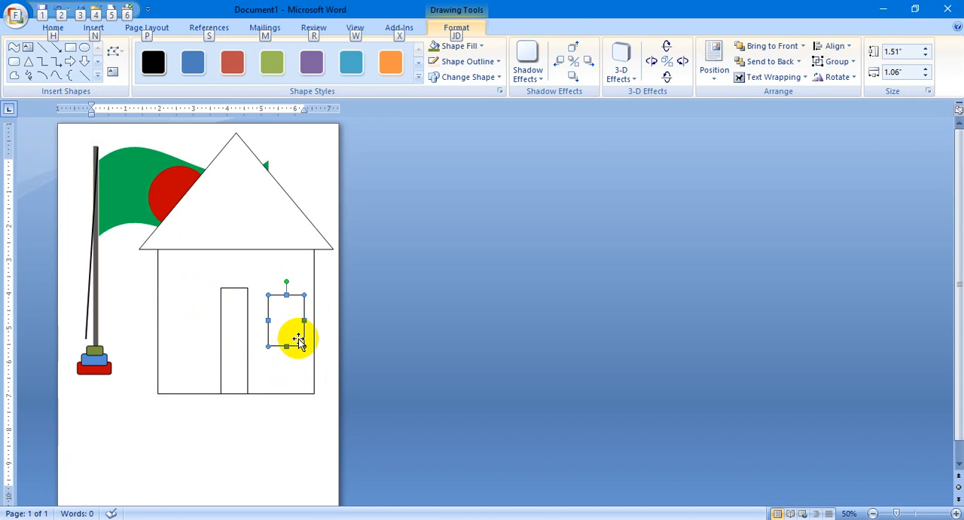
click(277, 327)
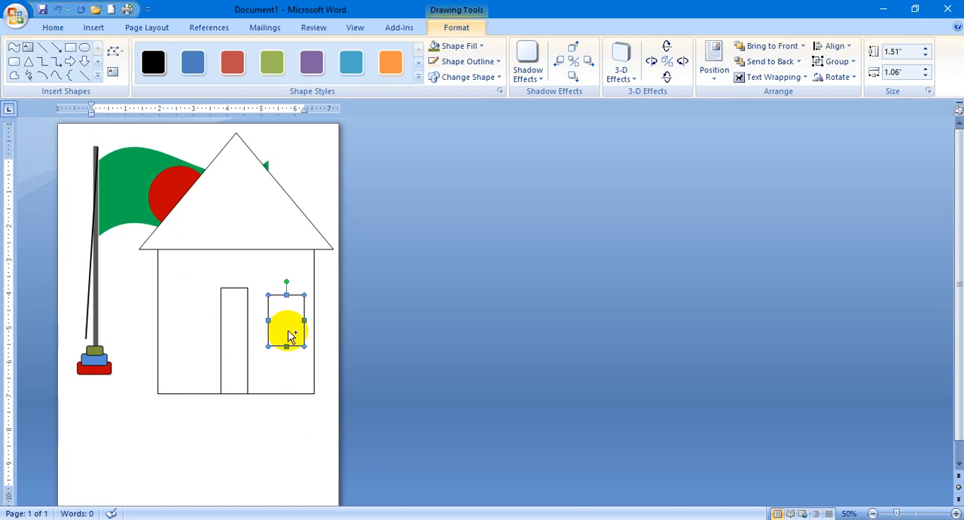
drag(294, 326, 192, 324)
click(197, 323)
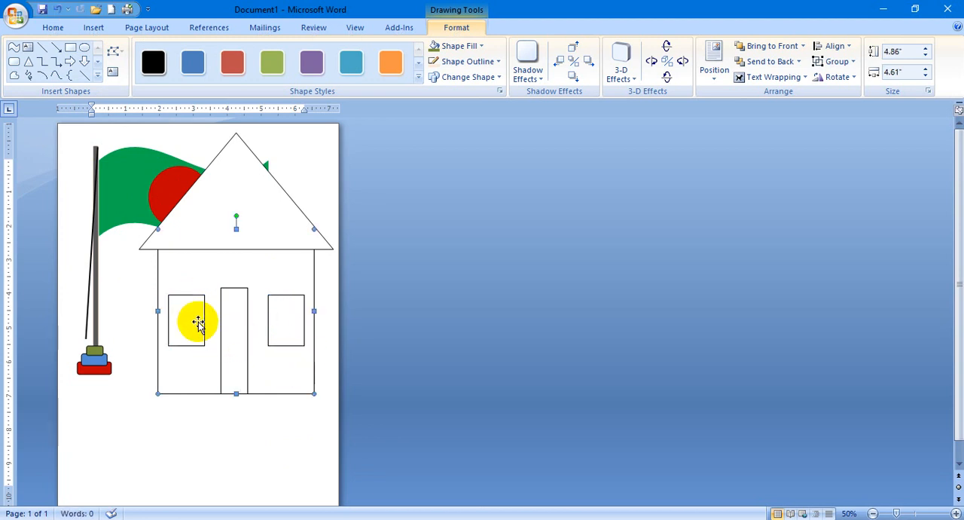
Try drawing a vertical bar line near the left edge of the house's left window, and undo it.
click(42, 47)
scroll(256, 359, down, 4)
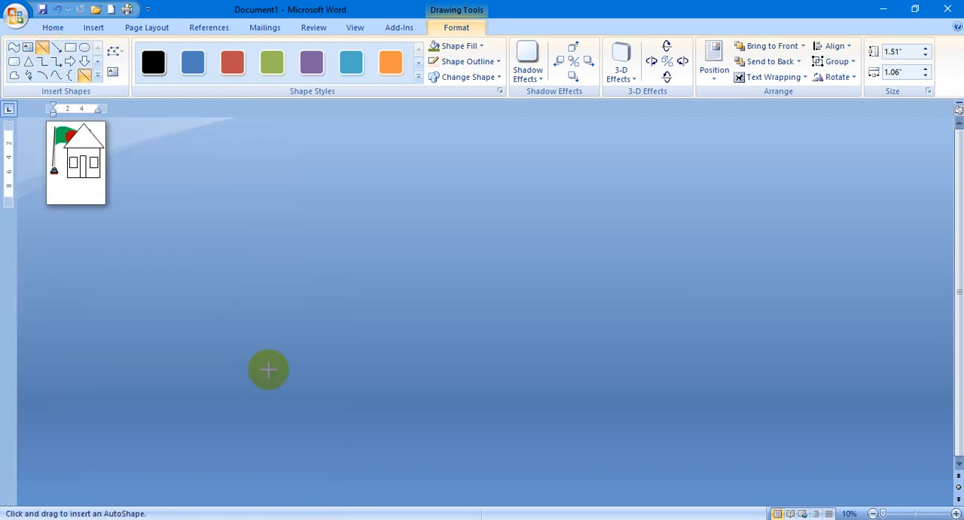
scroll(266, 369, up, 10)
scroll(275, 374, up, 10)
scroll(419, 344, up, 3)
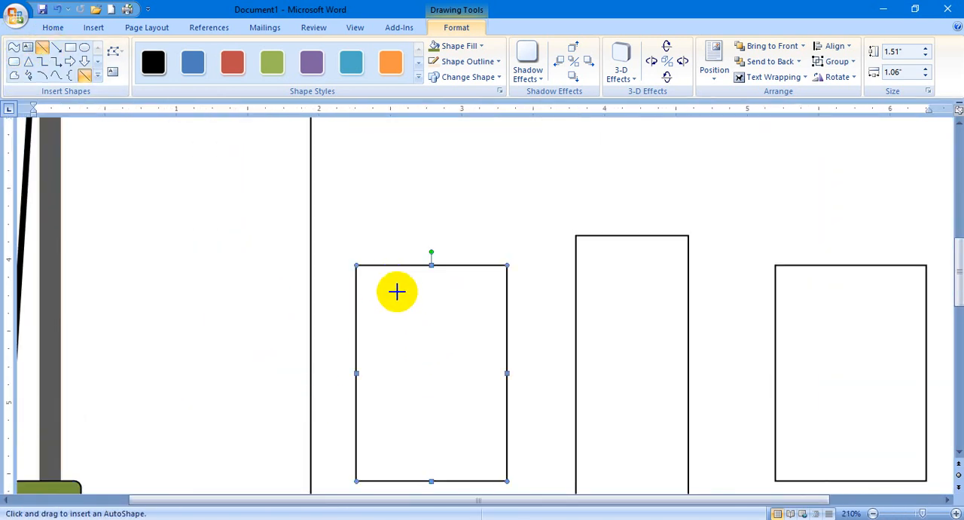
drag(386, 270, 383, 481)
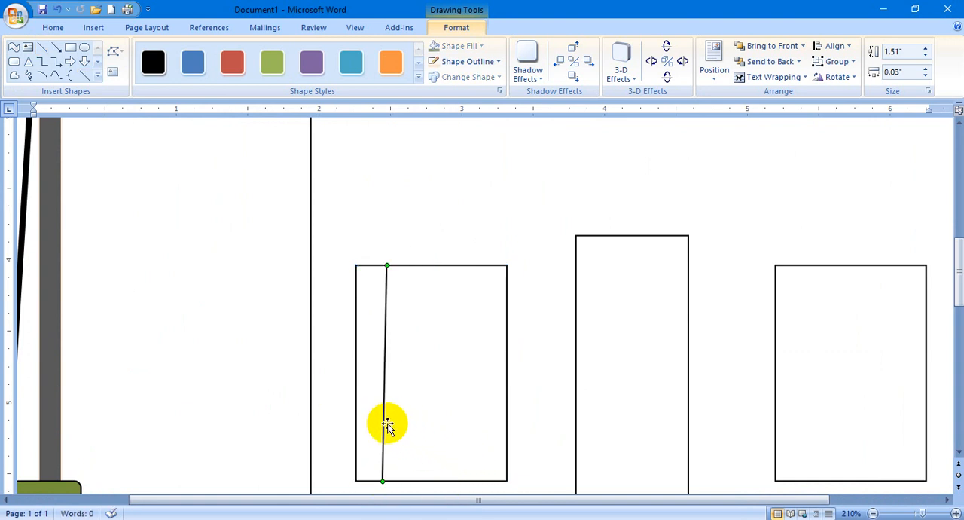
key(ctrl+z)
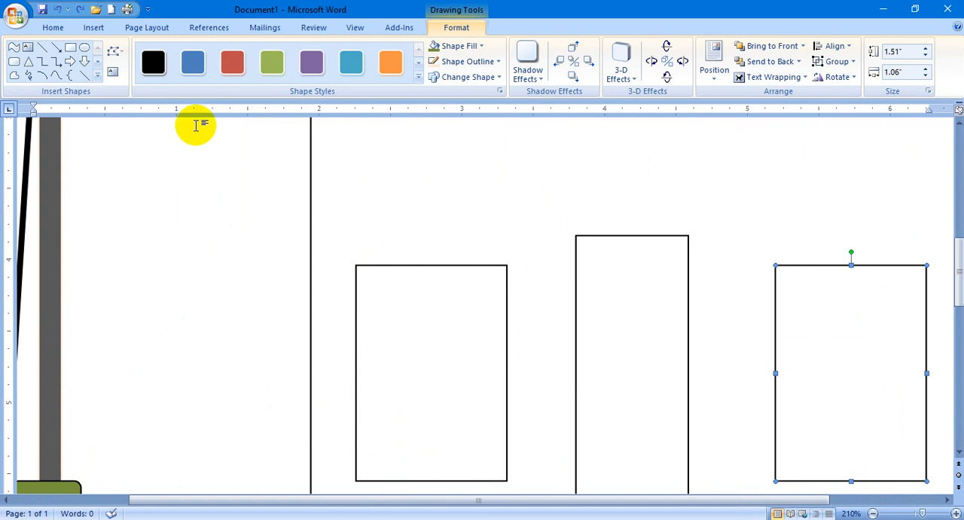
Draw a straight vertical bar line about 1.51" high near the left edge of the house's left window.
click(42, 48)
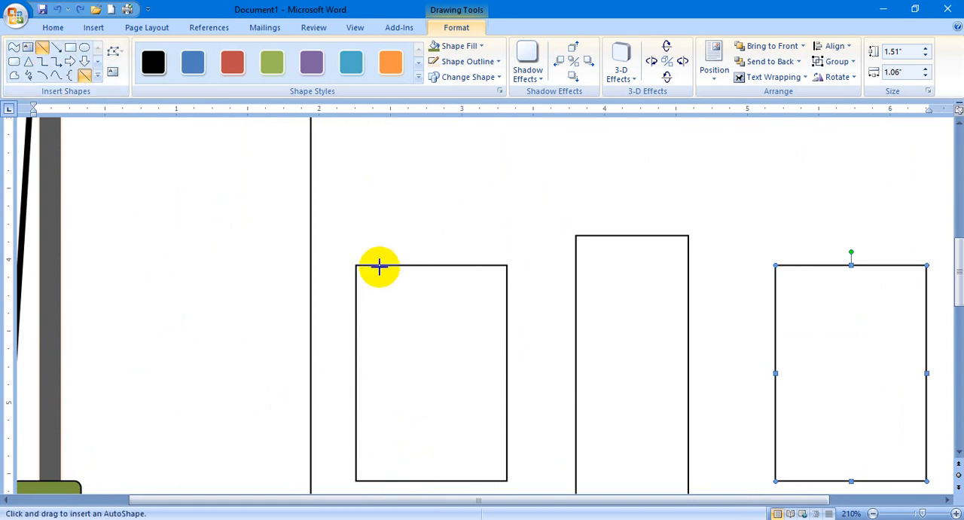
drag(378, 265, 393, 480)
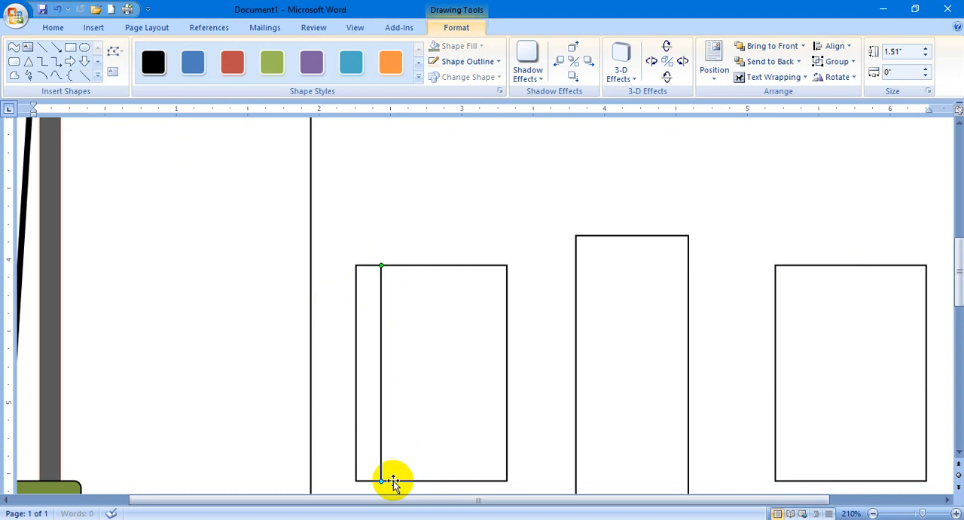
Try to copy the bar line to the right inside the left window, and undo the stray window copies.
shift+click(386, 410)
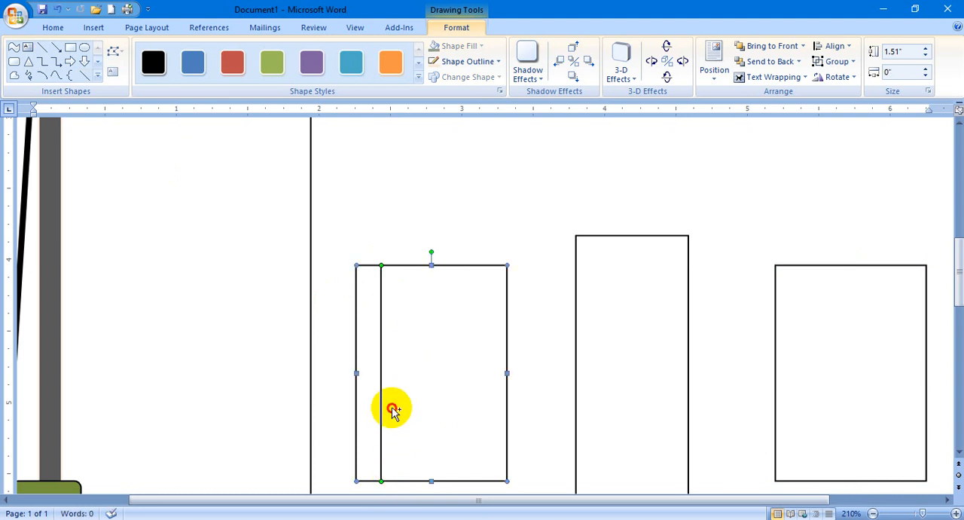
drag(391, 405, 419, 413)
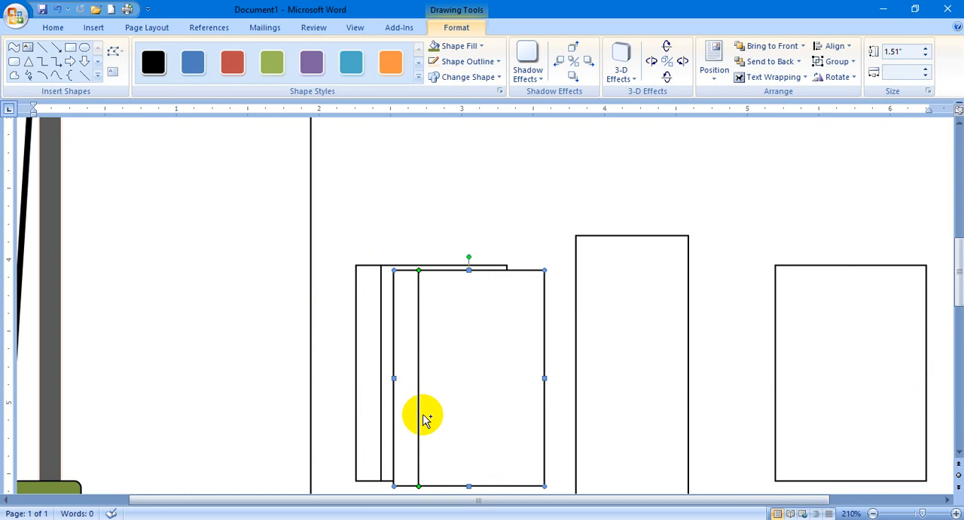
key(ctrl+z)
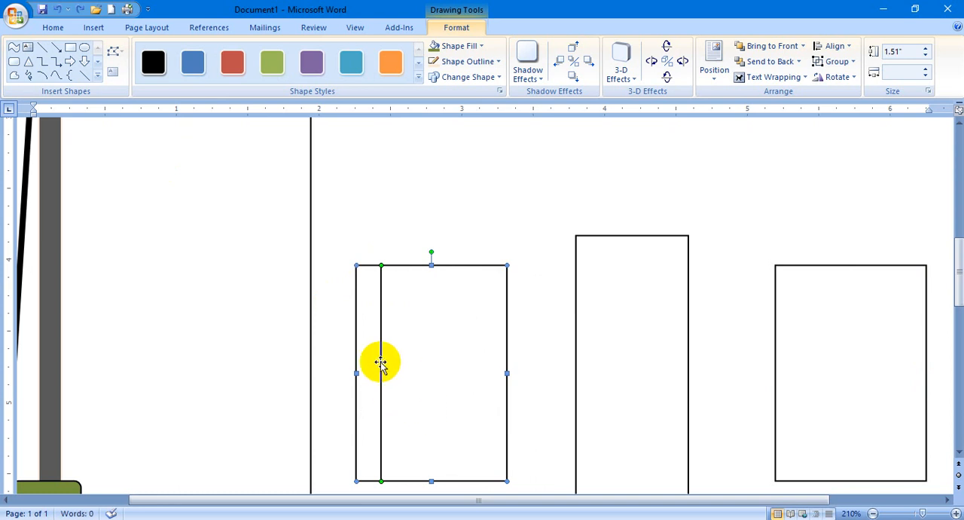
click(376, 230)
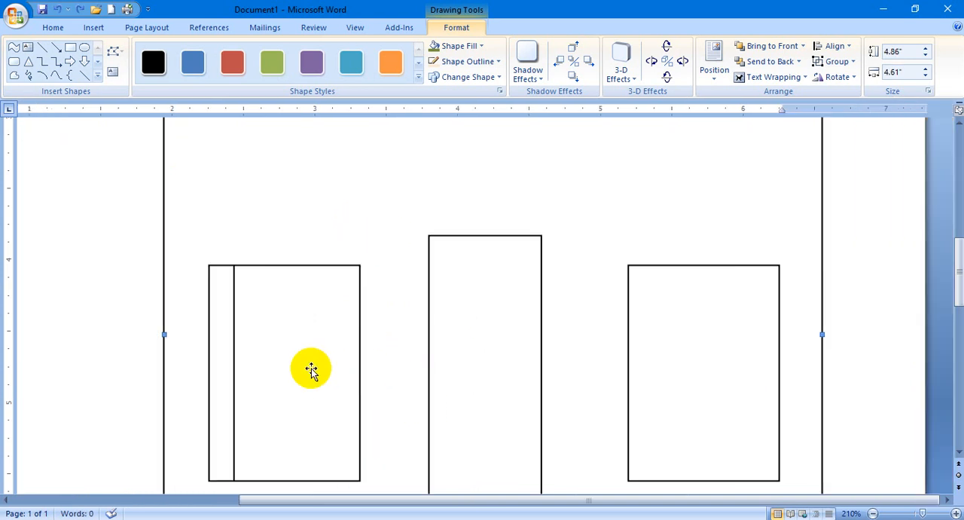
shift+click(237, 380)
drag(236, 380, 270, 372)
key(ctrl+z)
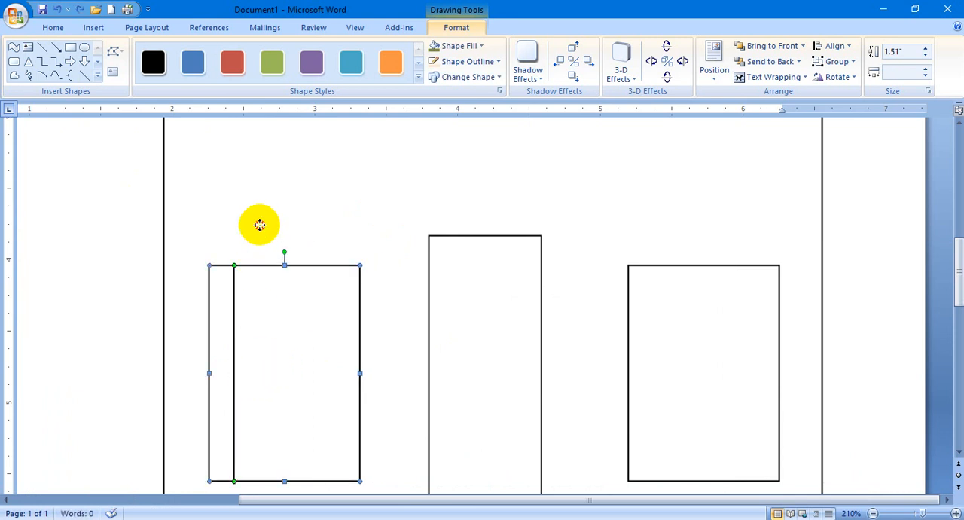
Copy the bar line a short distance to the right inside the left window as a second bar.
click(260, 225)
scroll(342, 310, down, 8)
scroll(391, 357, up, 5)
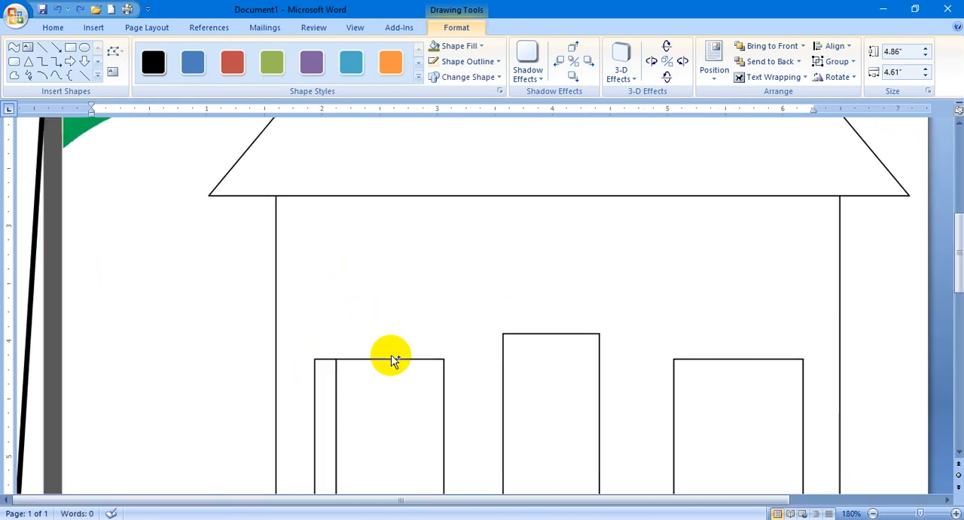
scroll(391, 360, up, 13)
drag(422, 498, 241, 499)
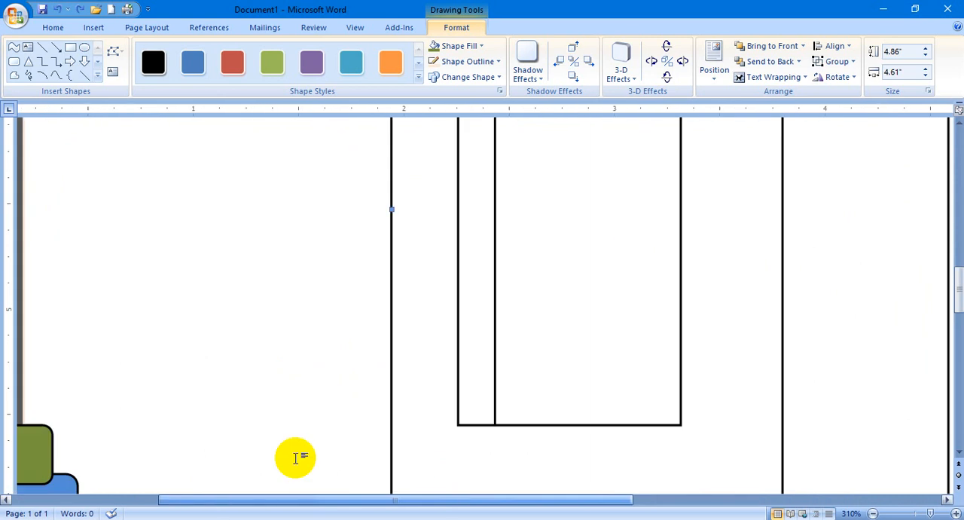
scroll(463, 351, up, 3)
scroll(496, 361, down, 2)
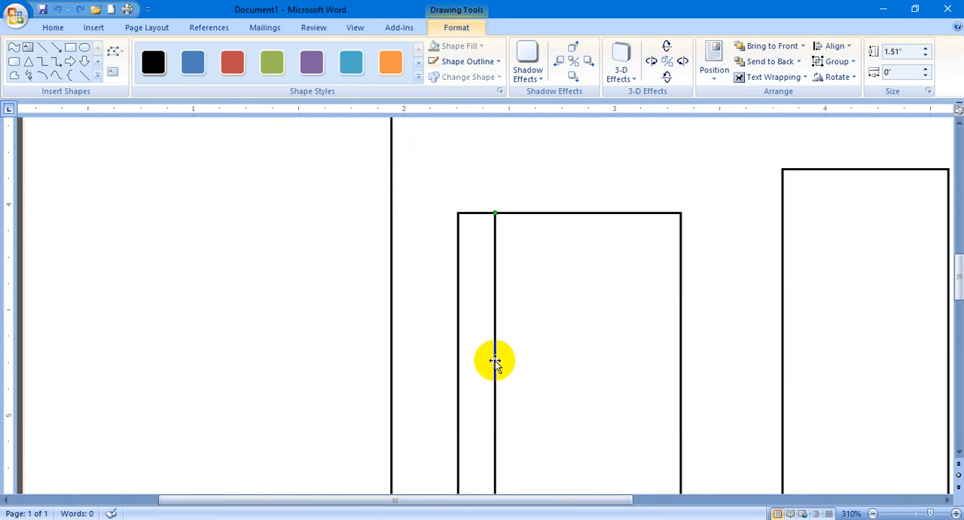
drag(495, 361, 529, 363)
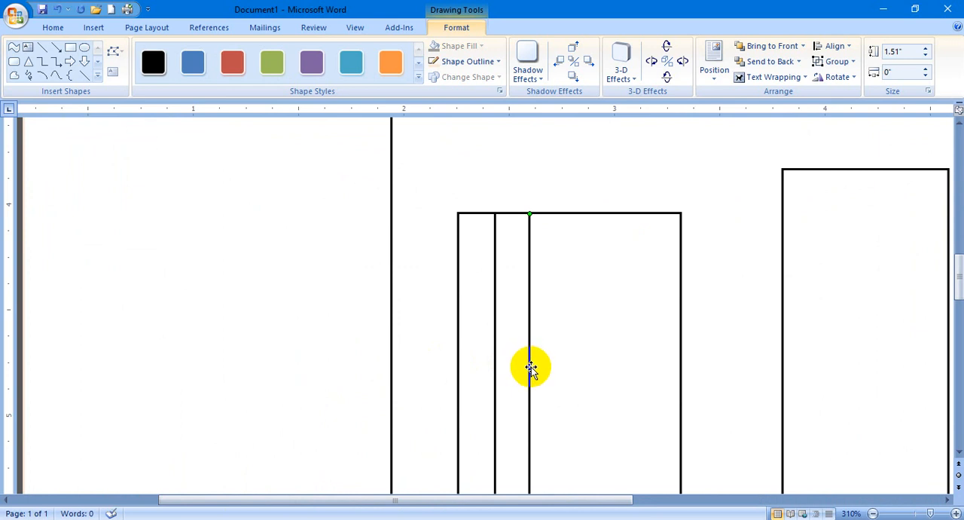
Copy the second bar line twice further right, adding a third and fourth bar to the left window.
click(527, 351)
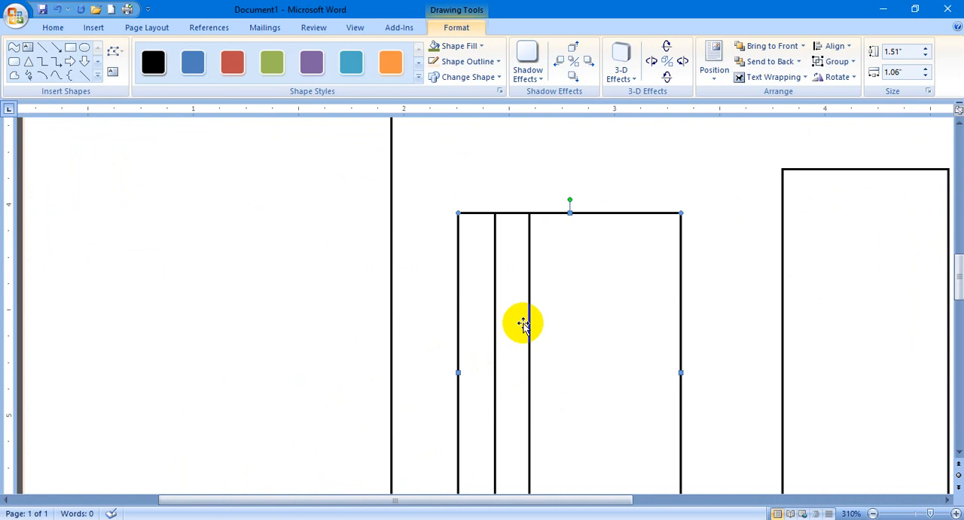
click(529, 166)
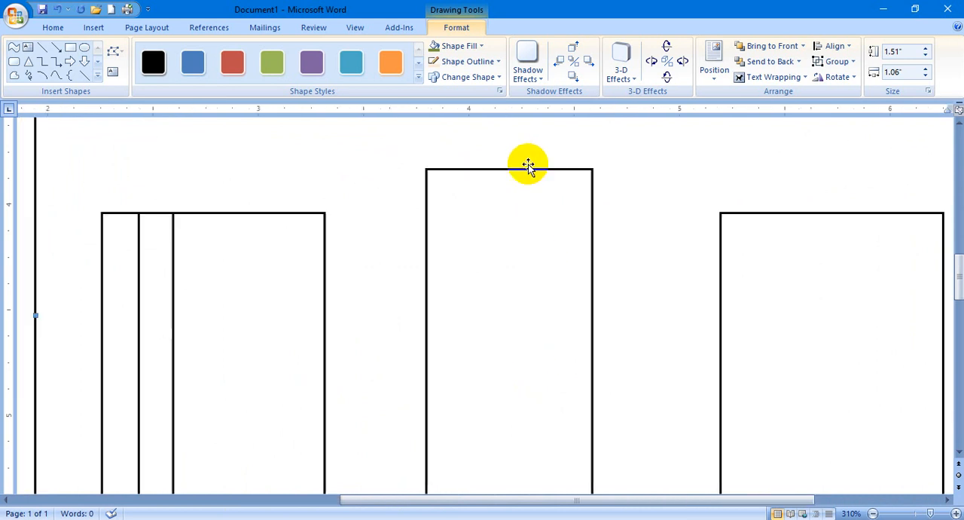
click(173, 282)
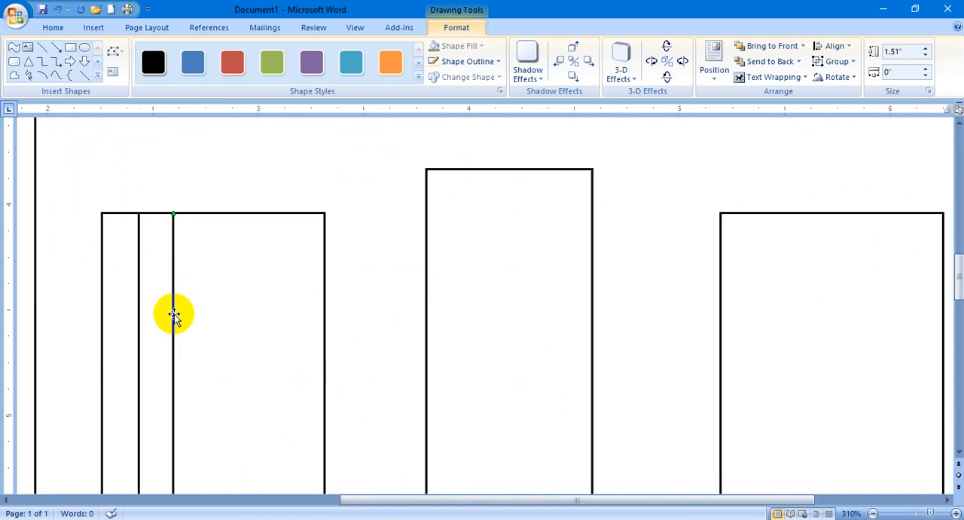
drag(178, 319, 215, 317)
drag(217, 324, 270, 323)
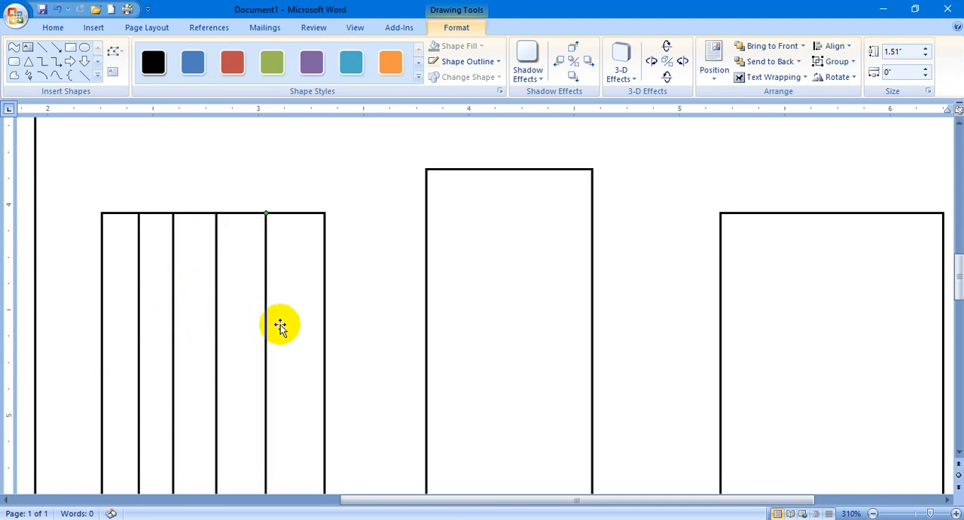
click(325, 184)
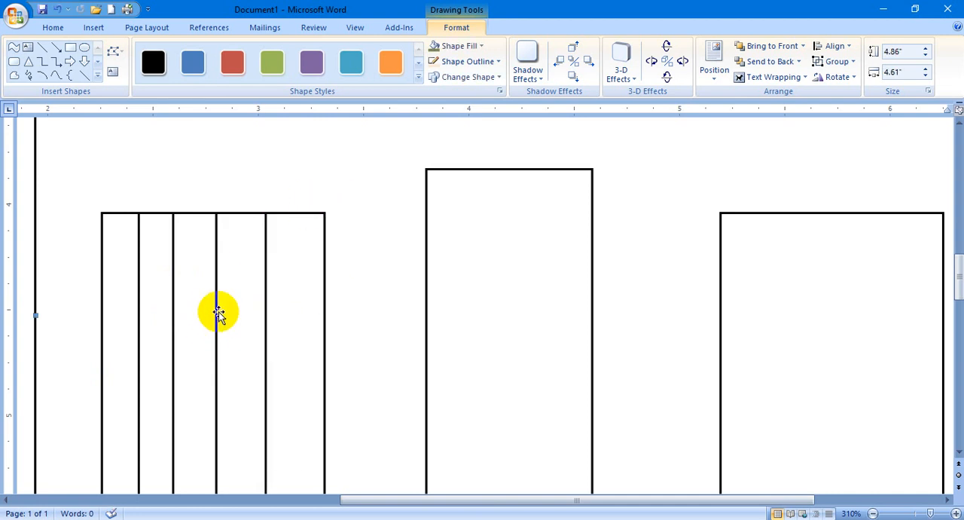
Delete the plain window rectangle to the right of the door.
click(799, 215)
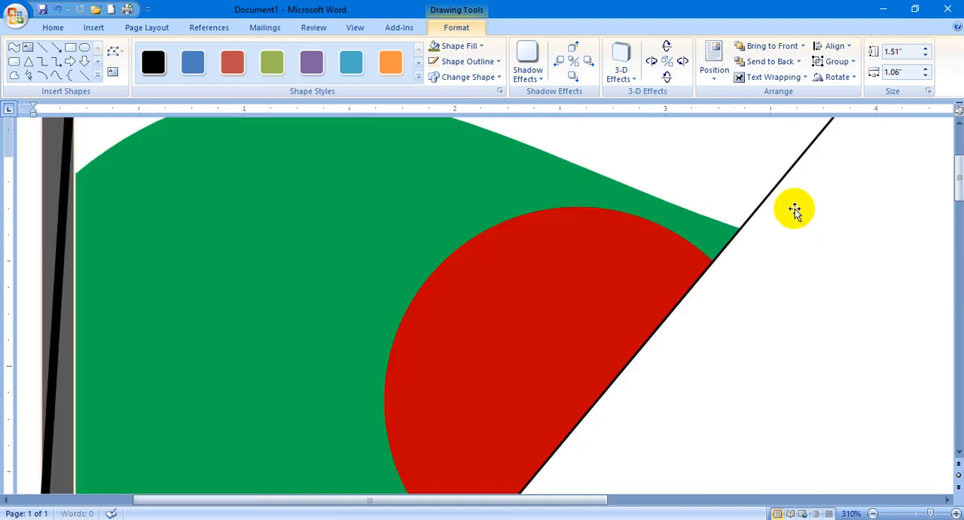
click(496, 305)
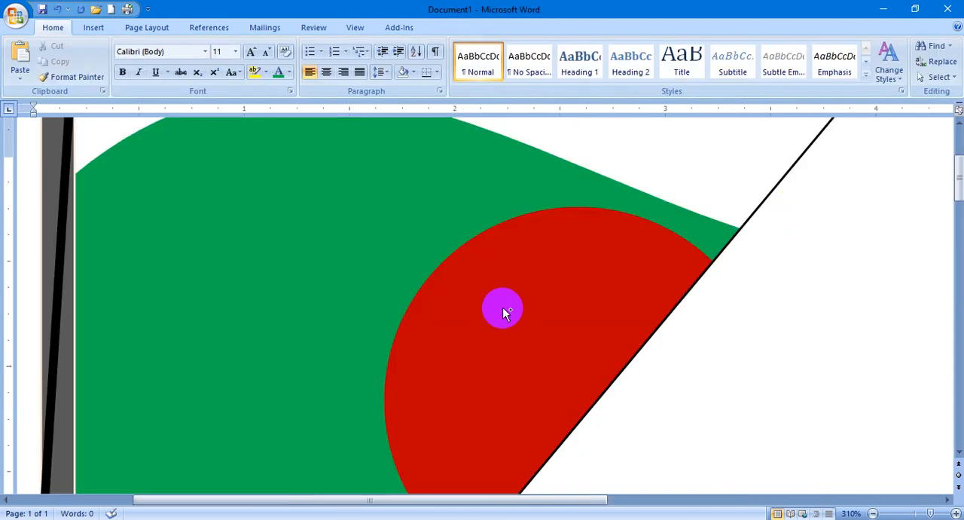
scroll(503, 310, down, 17)
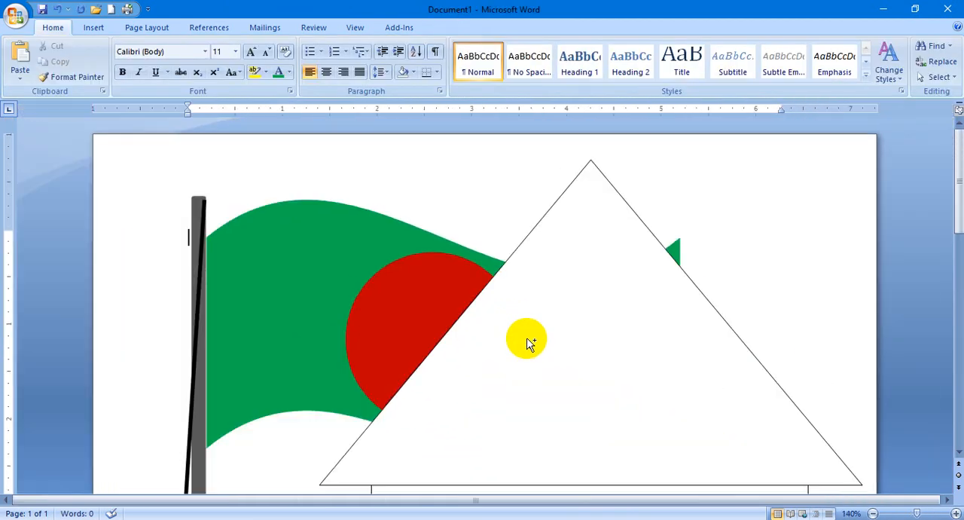
scroll(530, 344, down, 9)
Select the left window rectangle together with its vertical bar lines.
click(195, 338)
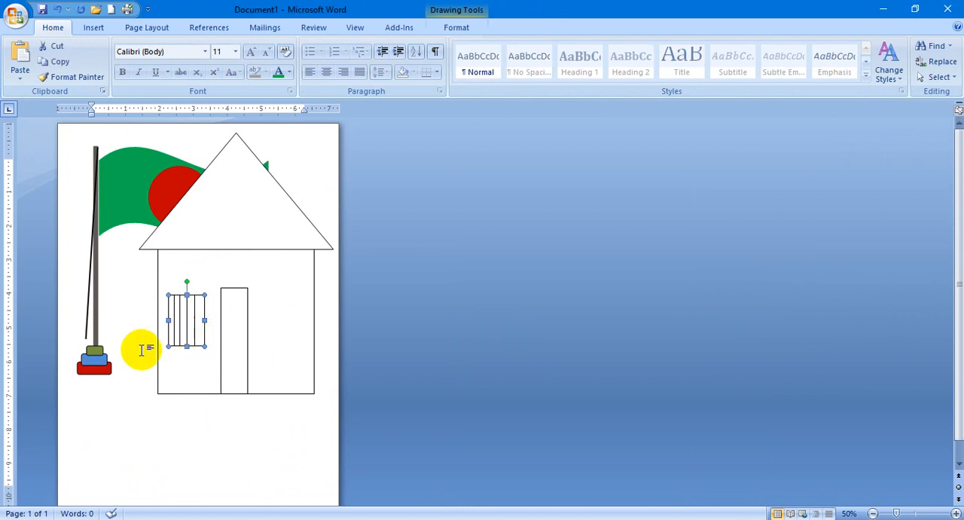
scroll(215, 366, up, 9)
scroll(327, 379, up, 4)
click(347, 371)
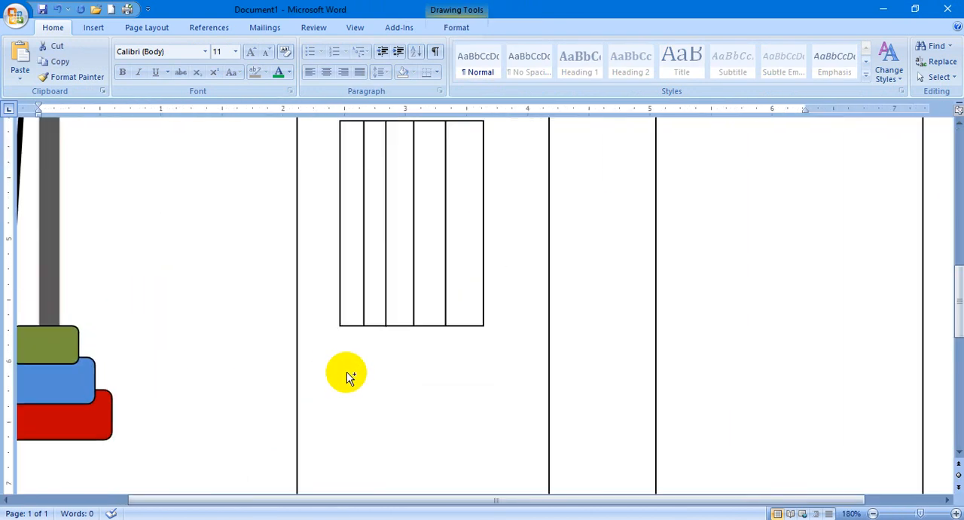
scroll(399, 360, up, 4)
click(400, 351)
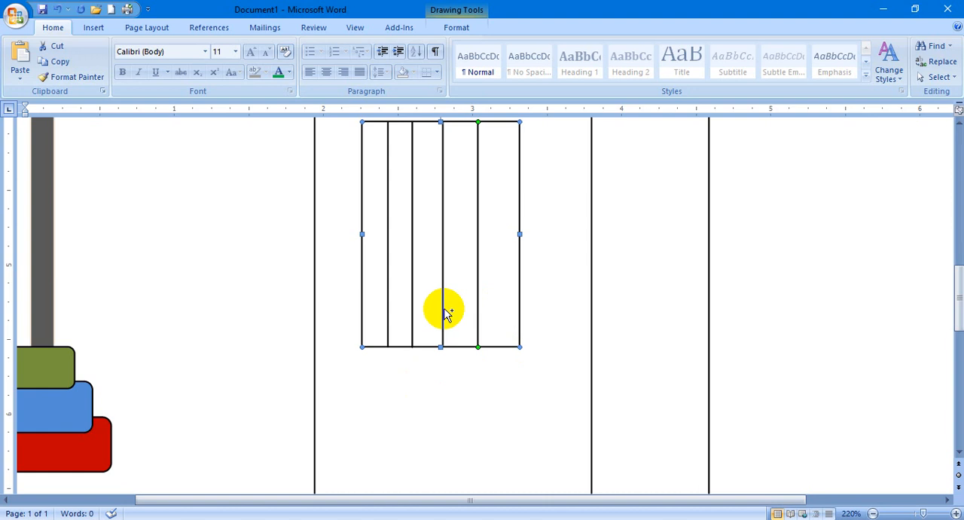
shift+click(444, 310)
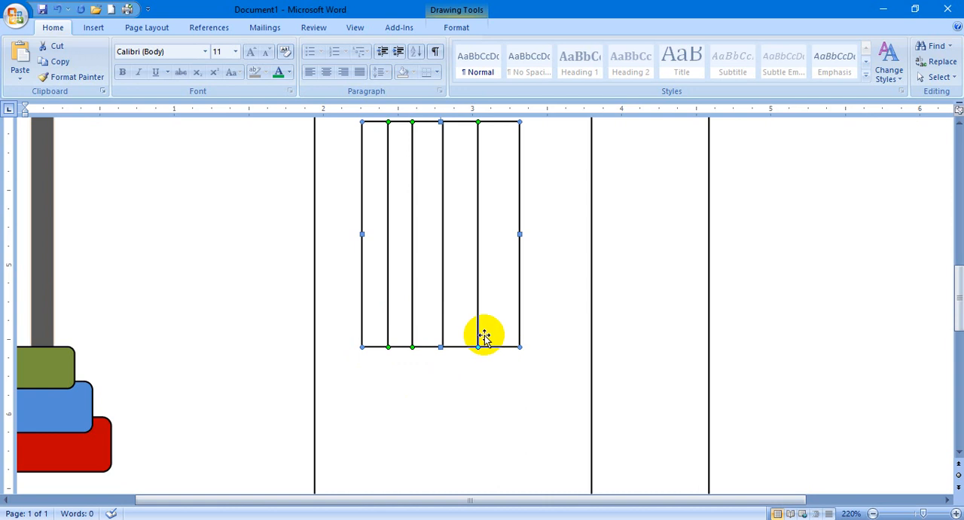
scroll(486, 338, up, 3)
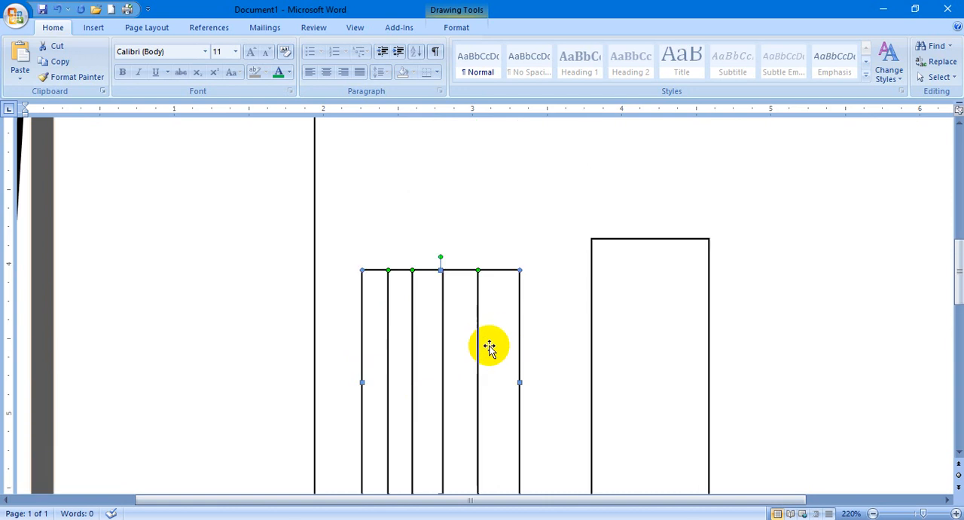
Try grouping the left window with the selected bar lines, and undo the grouping.
click(457, 25)
click(836, 62)
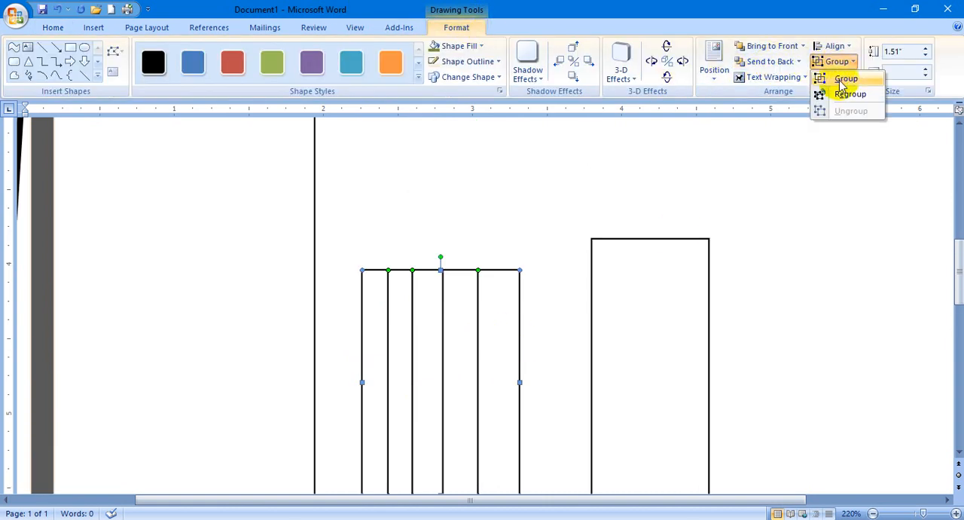
click(843, 79)
click(452, 333)
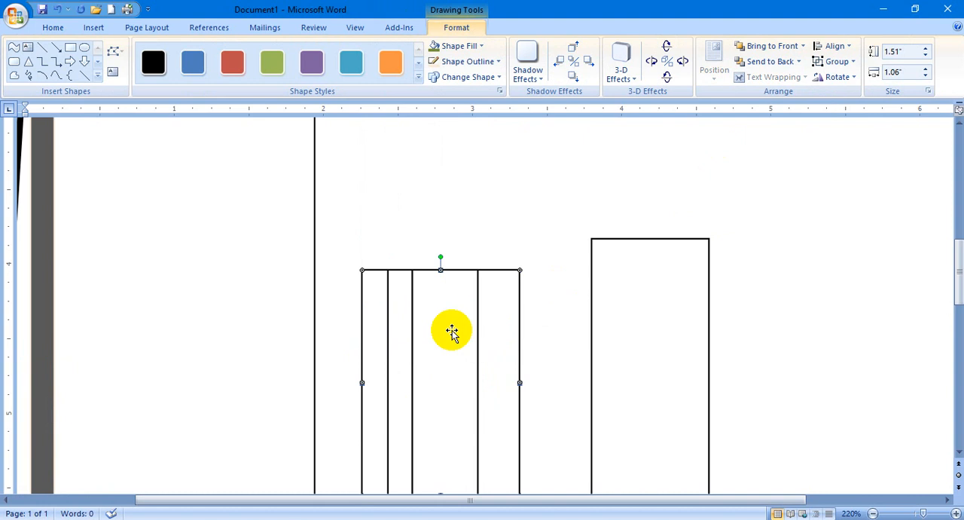
scroll(490, 280, down, 3)
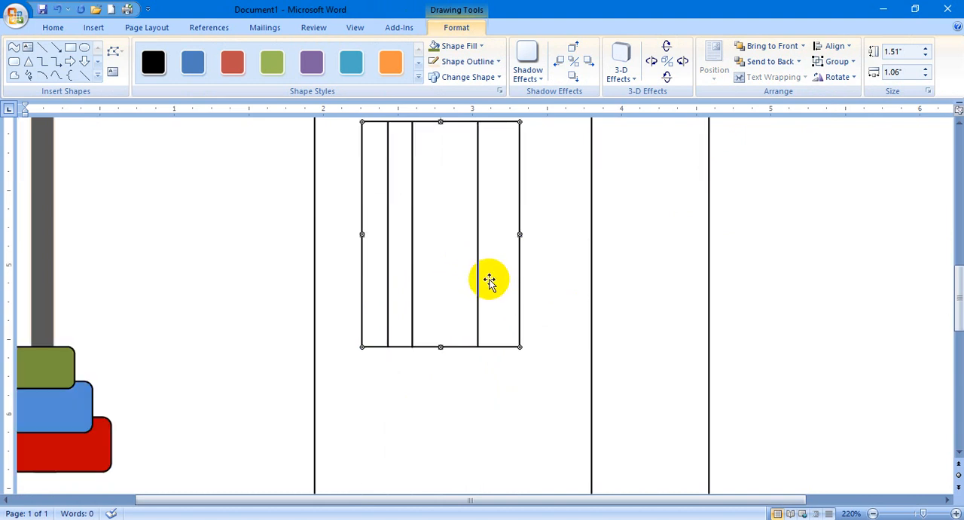
key(ctrl+z)
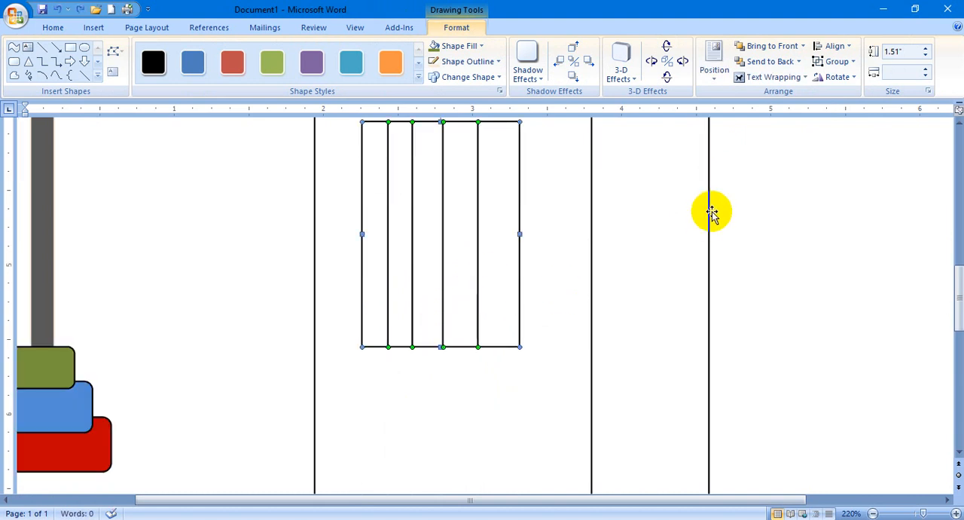
Group the left window with all four bar lines, and copy the barred window to the right of the door.
click(842, 63)
click(843, 80)
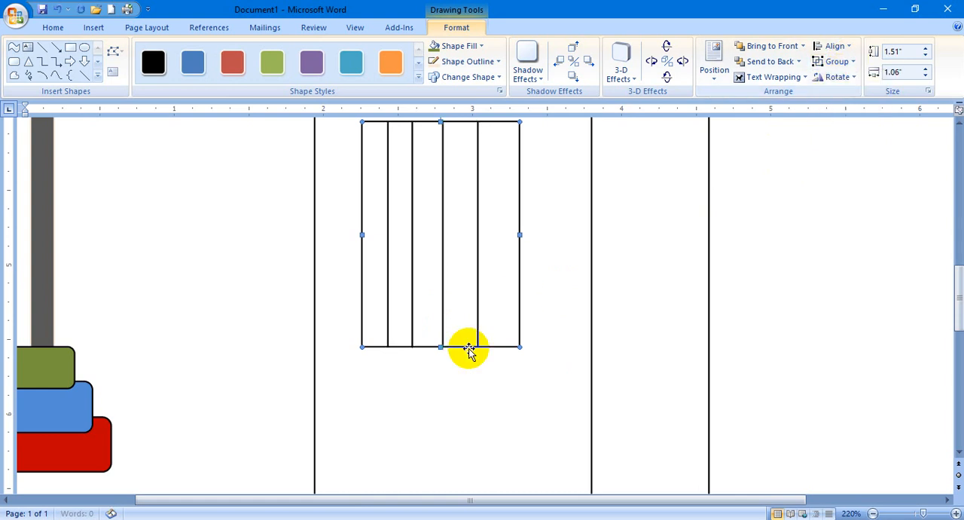
drag(783, 346, 841, 350)
scroll(835, 376, up, 3)
scroll(843, 396, down, 2)
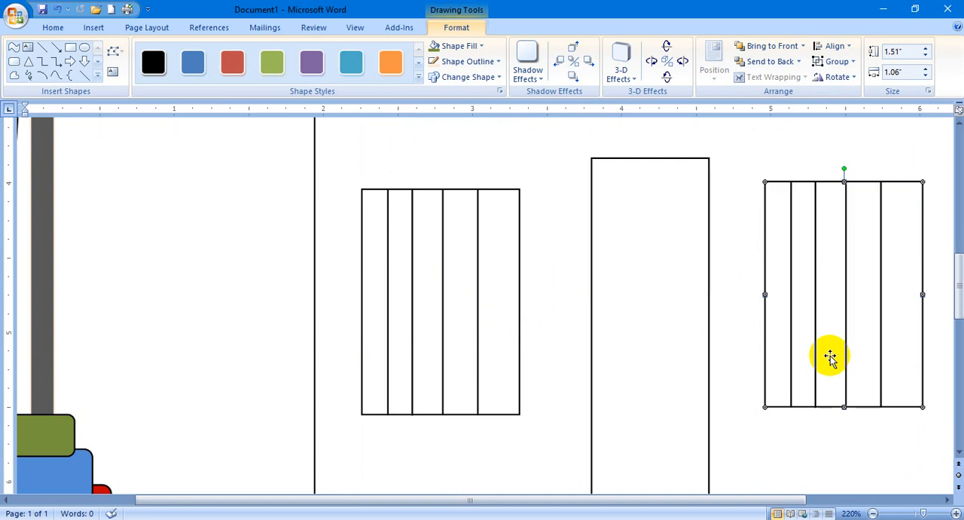
click(557, 409)
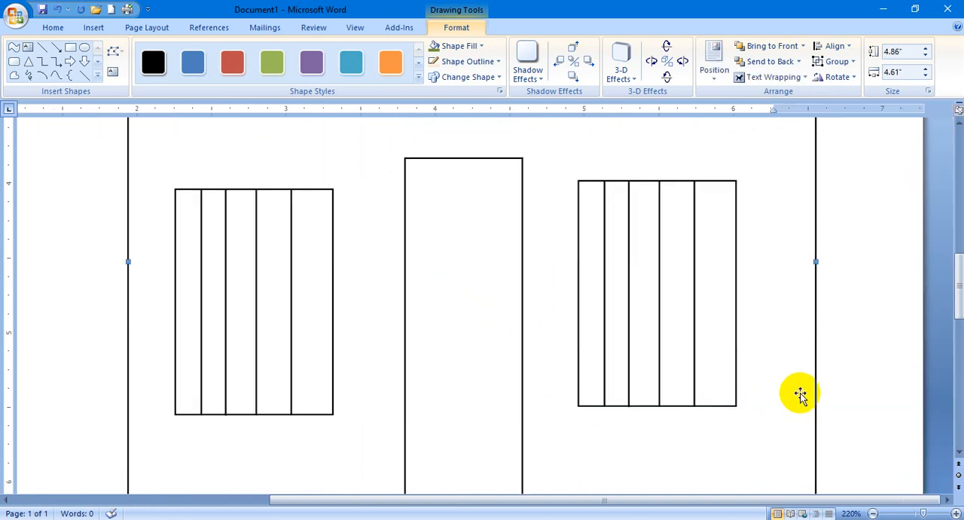
click(911, 355)
Group the roof, wall, door and both barred windows into a single house object.
scroll(828, 339, down, 15)
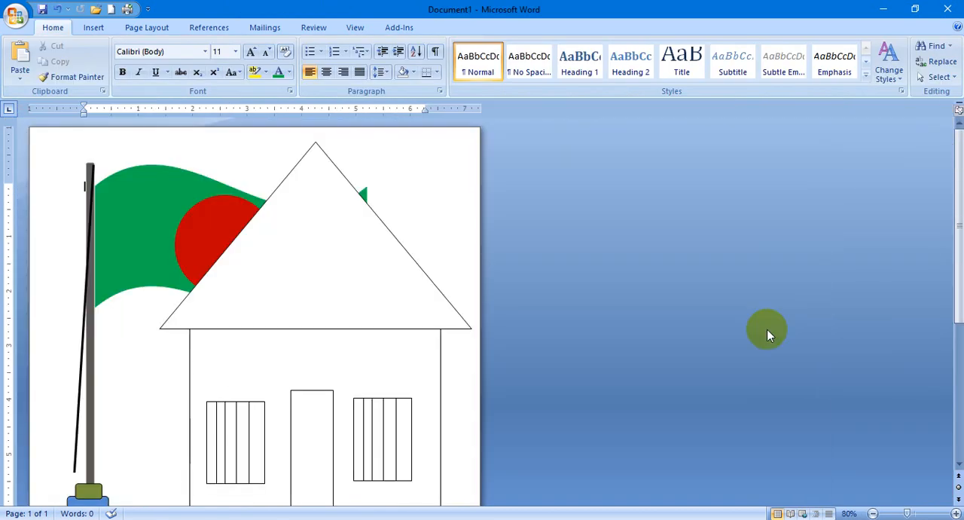
scroll(557, 298, down, 2)
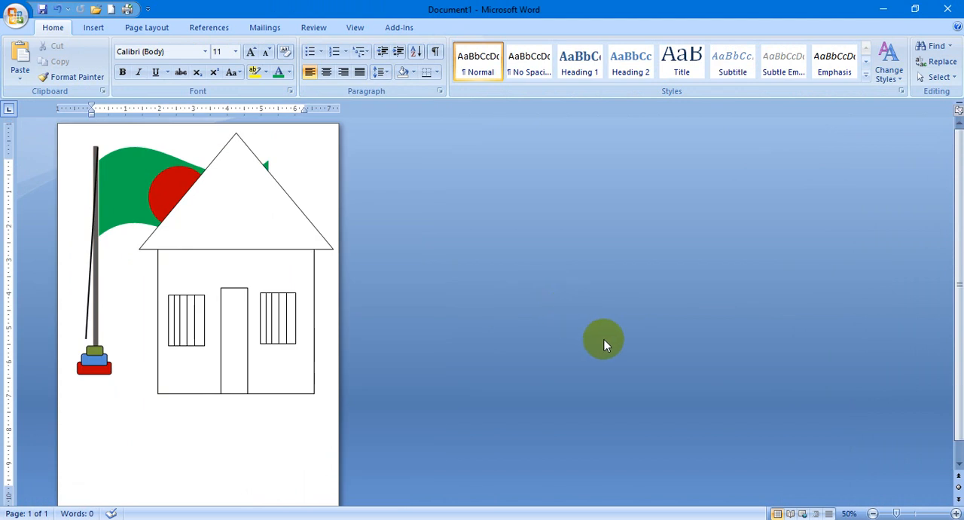
scroll(604, 343, up, 2)
click(351, 300)
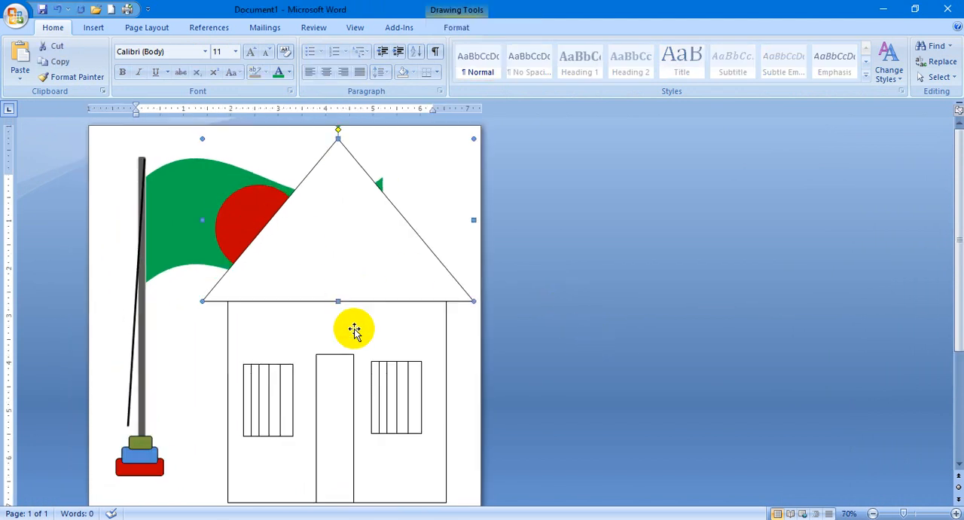
shift+click(344, 338)
shift+click(387, 393)
shift+click(316, 387)
shift+click(288, 409)
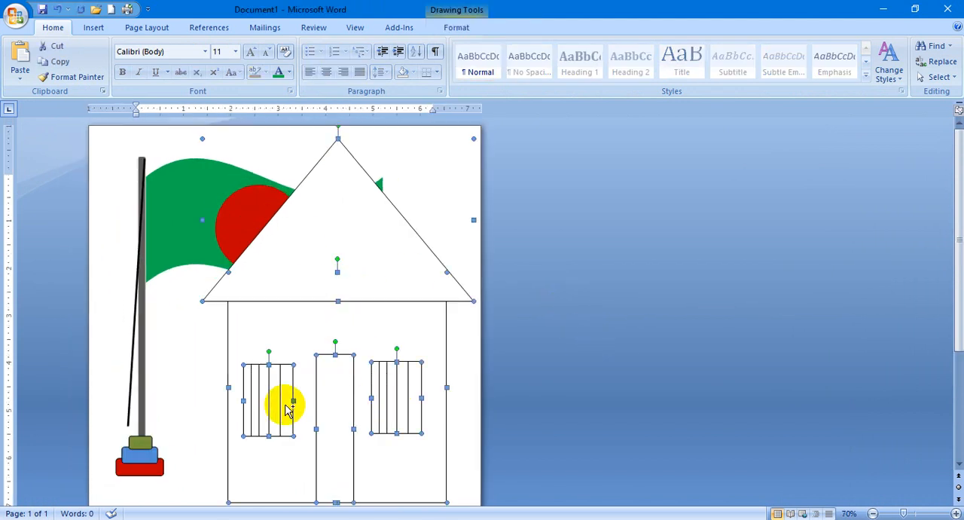
scroll(377, 394, down, 3)
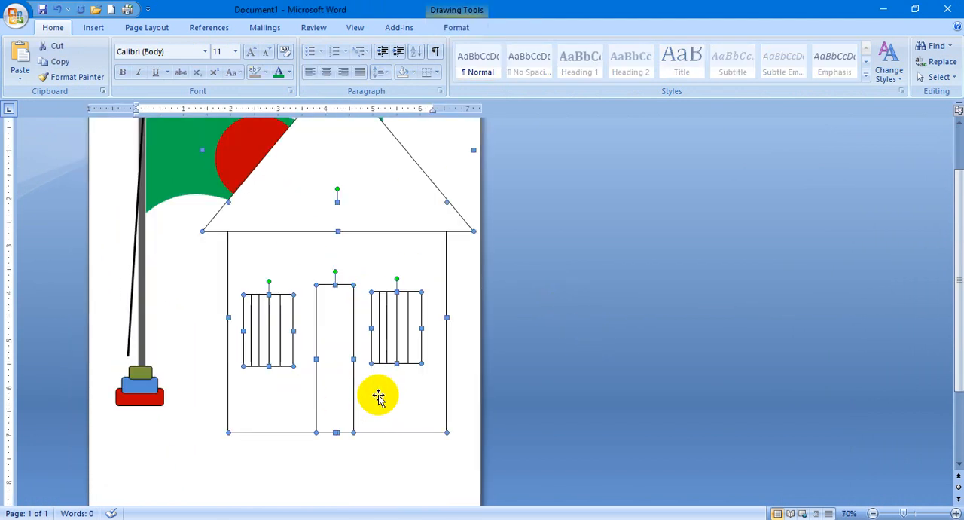
click(456, 28)
click(837, 61)
click(832, 79)
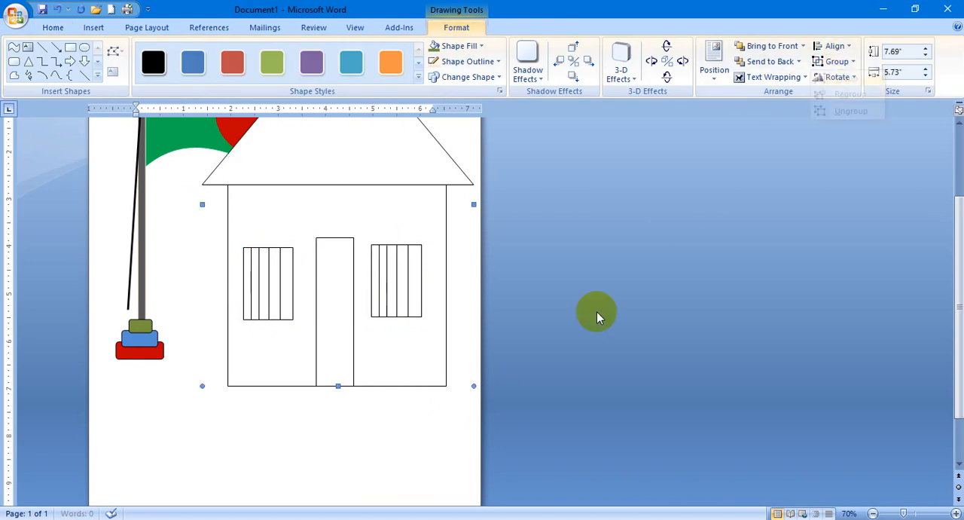
Move the grouped house slightly down the page.
click(592, 322)
click(365, 269)
drag(366, 269, 385, 315)
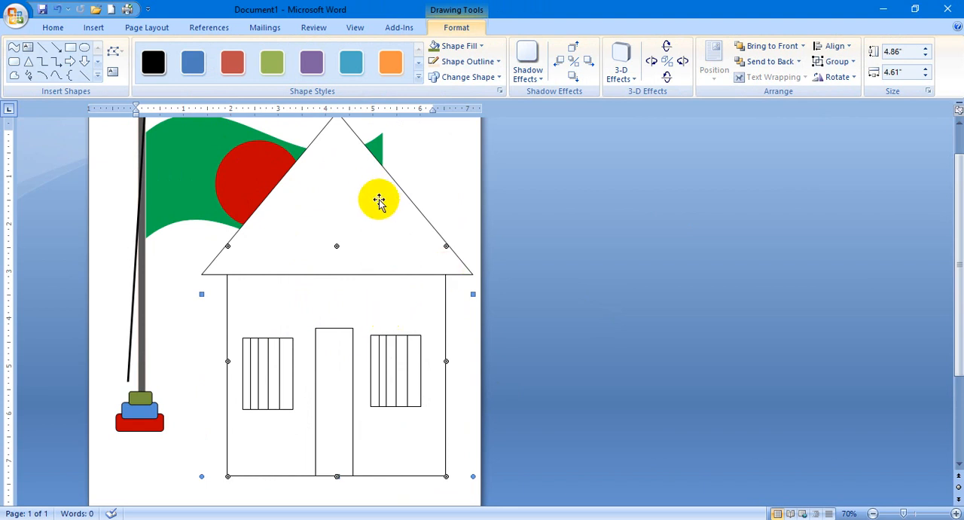
Try the grouped house both behind and in front of the flag, and leave it sent to the back.
click(768, 61)
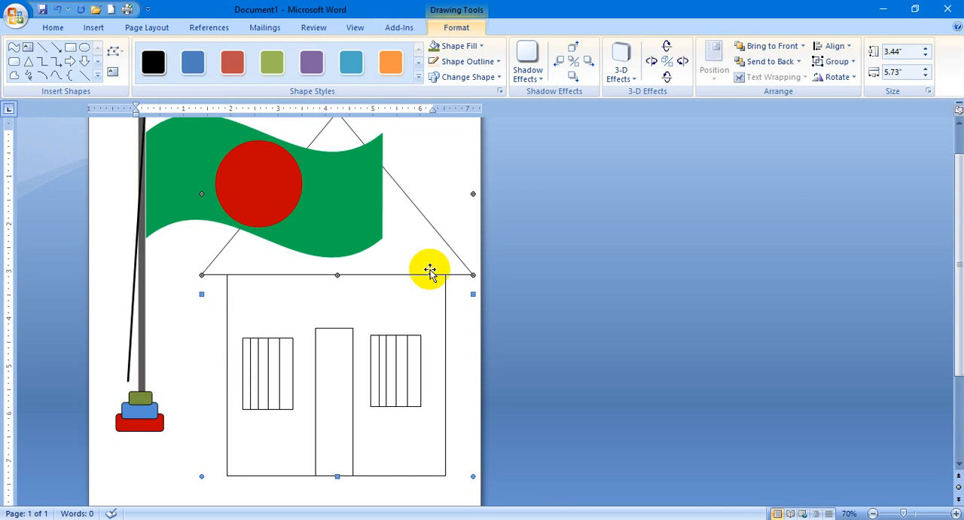
click(761, 46)
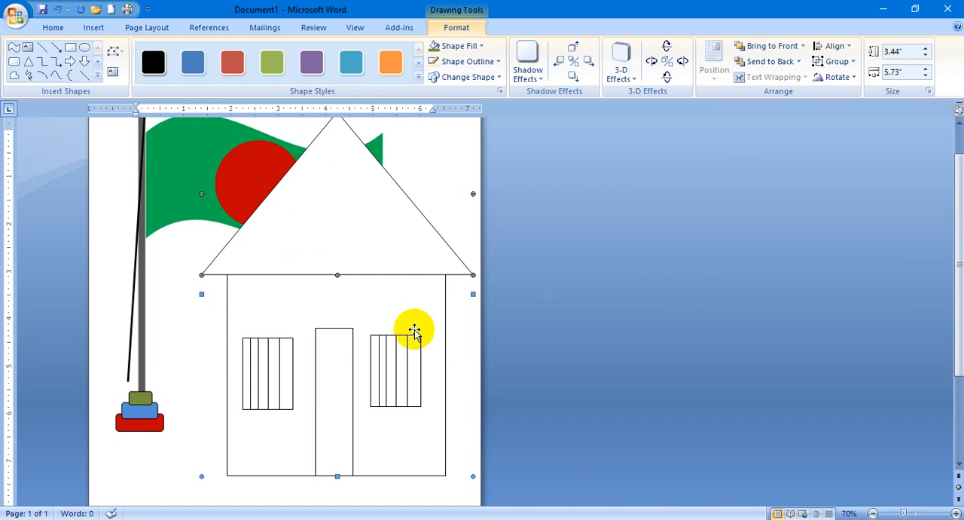
click(367, 309)
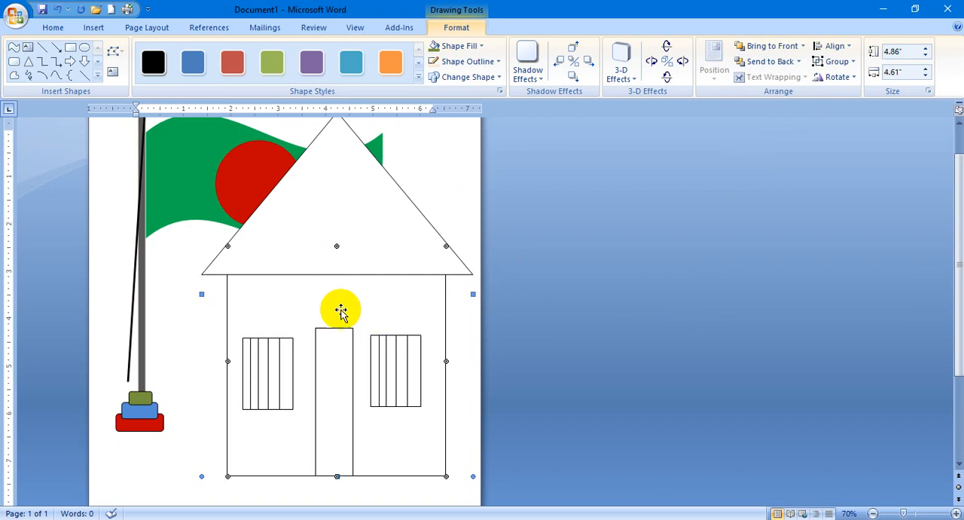
click(776, 61)
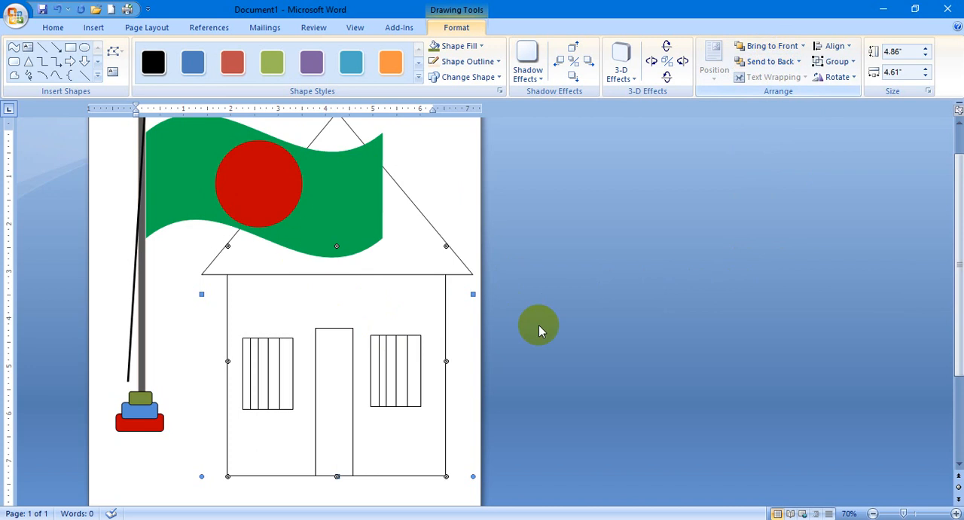